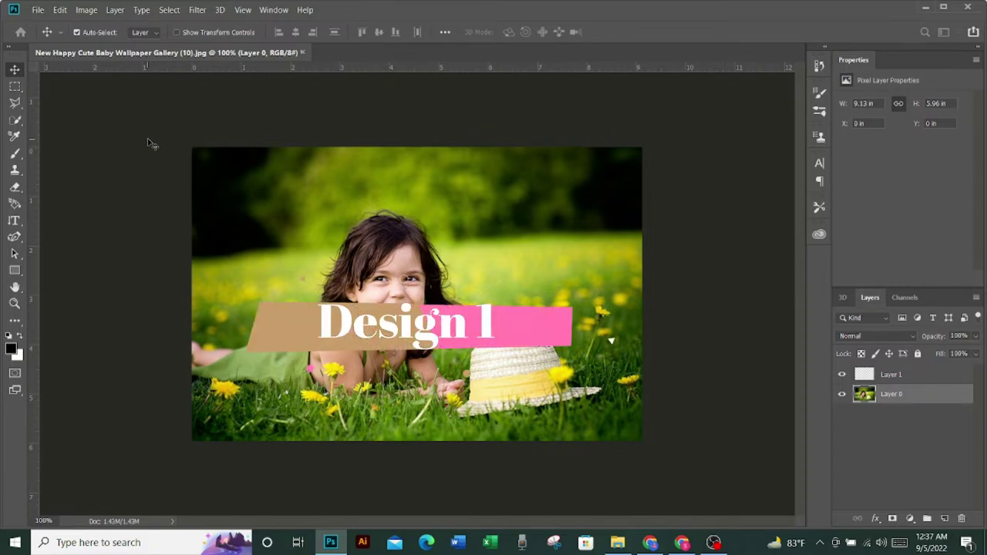
# - Create a blank white 1280 × 720 px, 72 ppi document named Untitled-1
pyautogui.hotkey('ctrl', 'n')
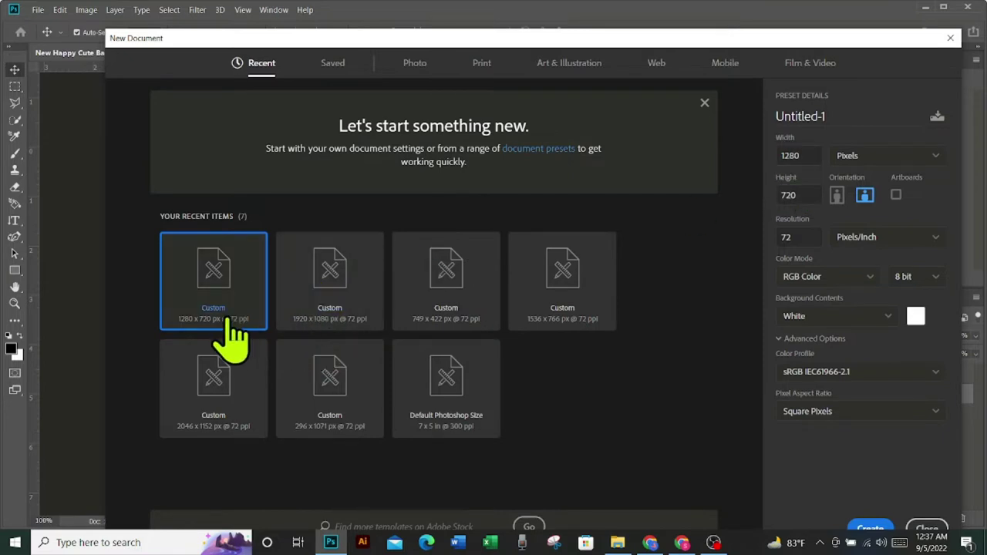
pyautogui.click(875, 527)
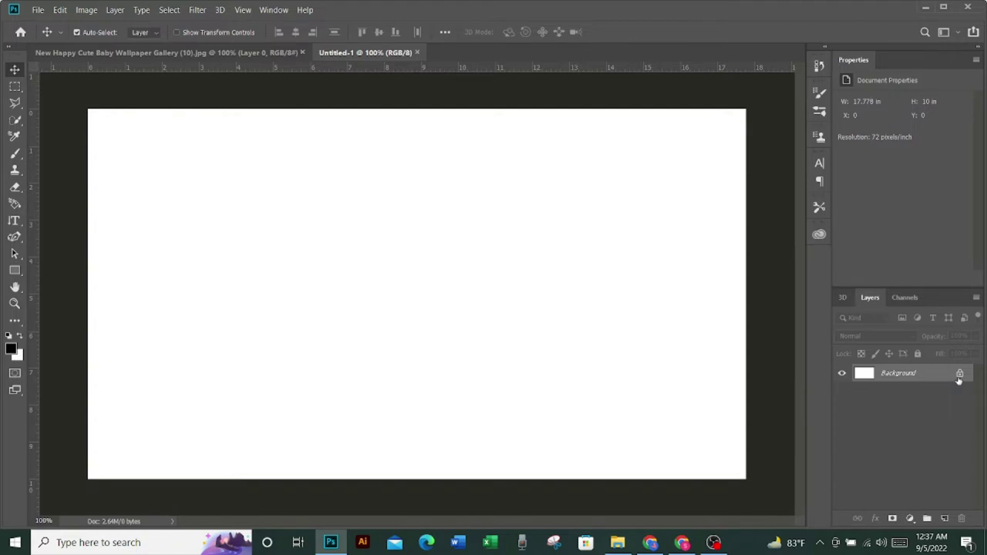
# - Open the red-haired girl's lace-dress portrait from the wrk image folder
pyautogui.click(44, 13)
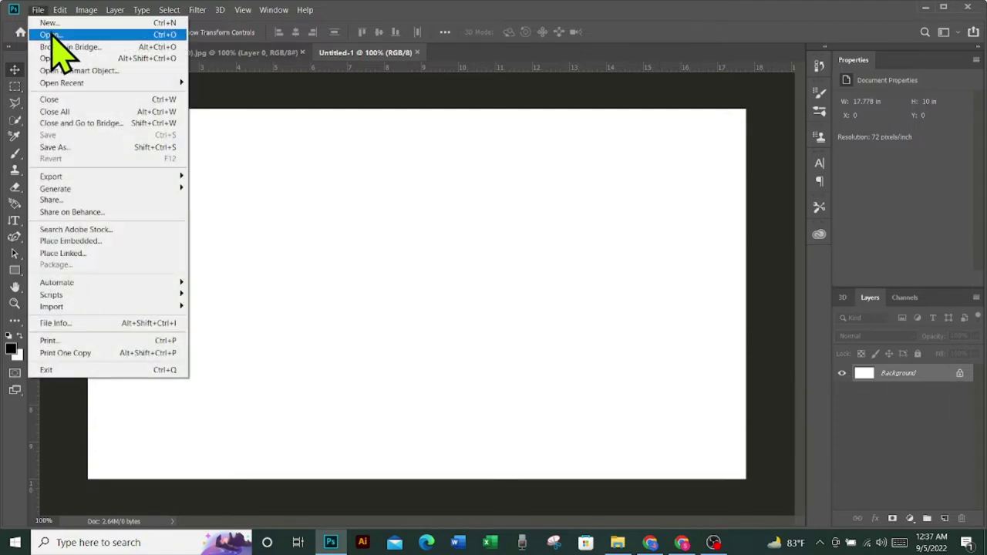
pyautogui.click(52, 34)
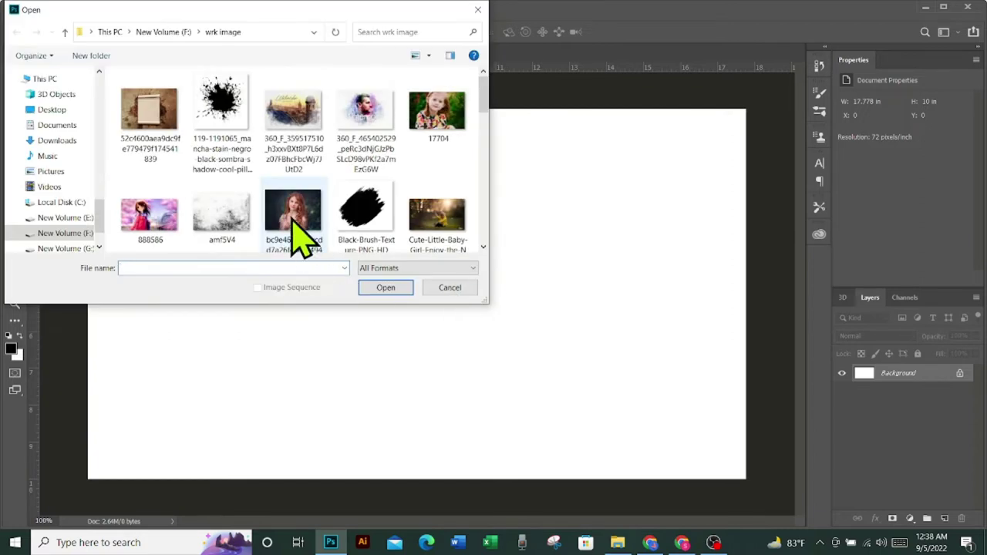
pyautogui.click(287, 206)
pyautogui.click(397, 290)
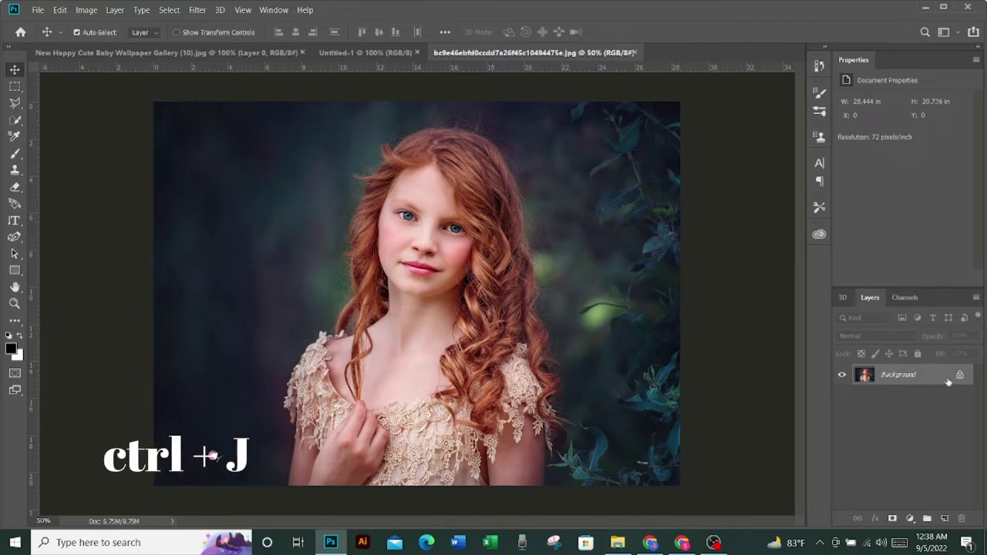
# - Duplicate the Background as Layer 1 and convert Layer 1 to a Smart Object
pyautogui.hotkey('ctrl', 'j')
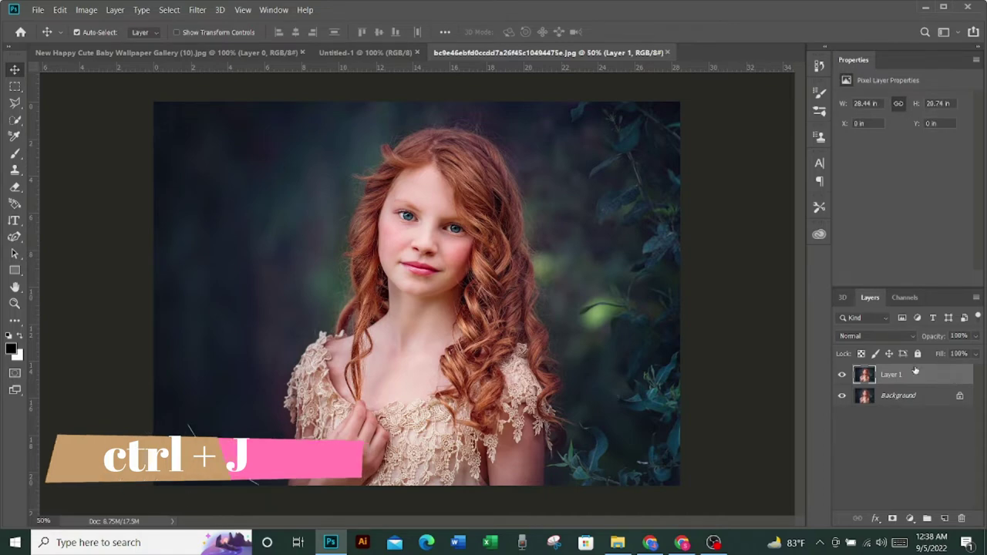
pyautogui.rightClick(890, 375)
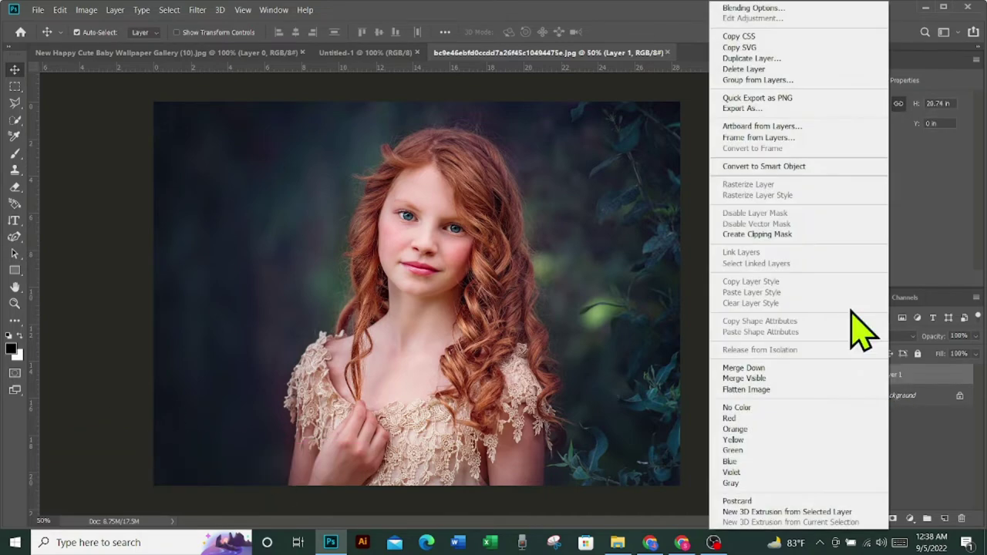
pyautogui.click(802, 178)
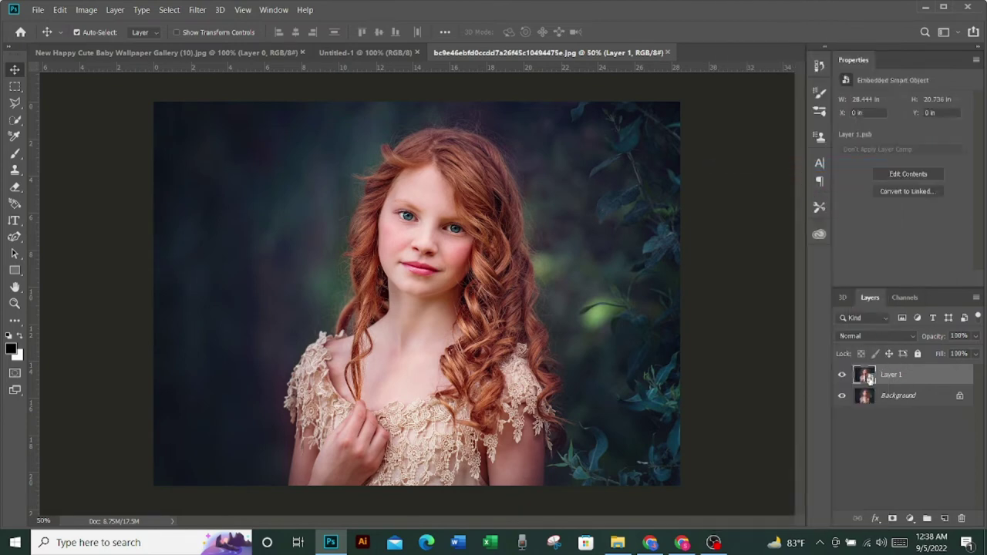
# - Apply a Watercolor filter to Layer 1 with Brush Detail 9 and Shadow Intensity 2
pyautogui.click(197, 12)
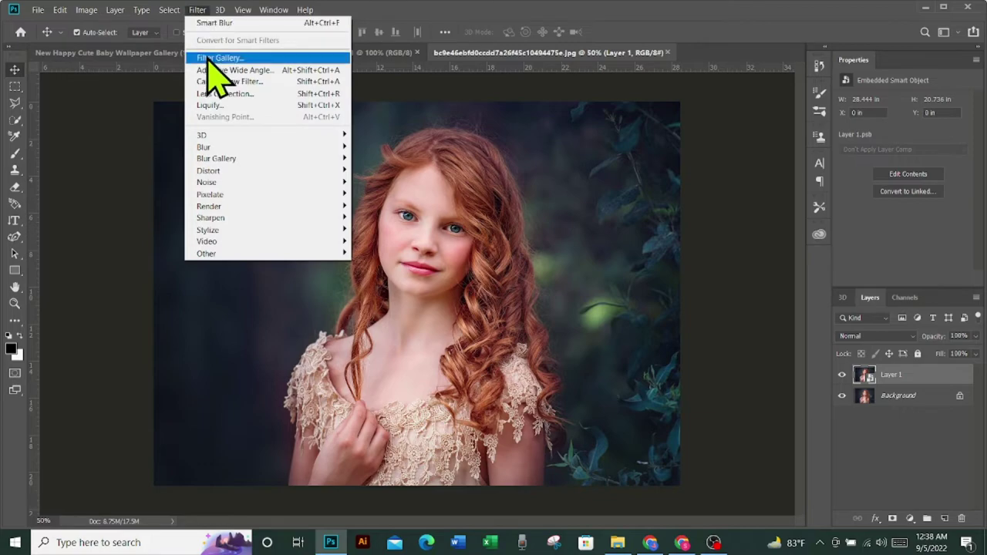
pyautogui.click(209, 60)
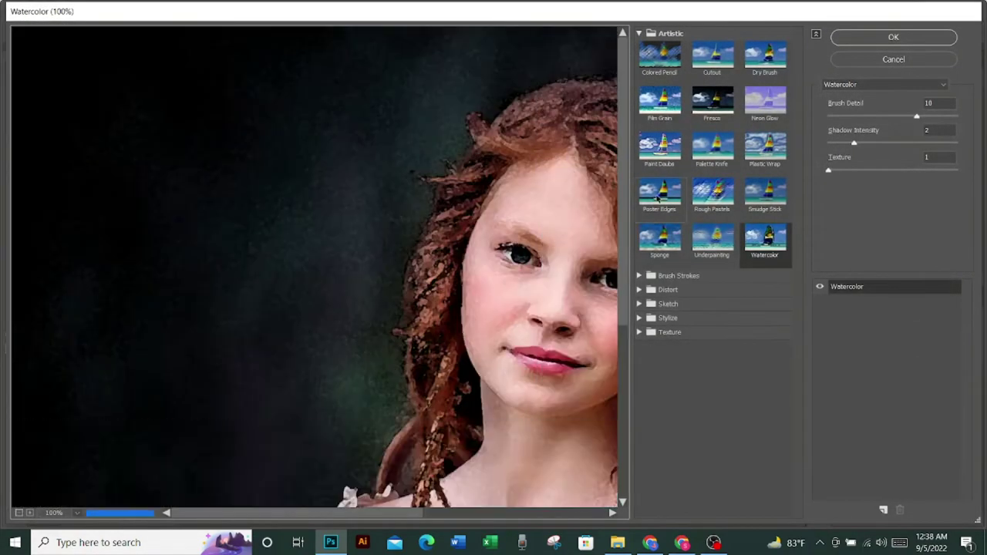
pyautogui.moveTo(525, 251); pyautogui.dragTo(246, 186)
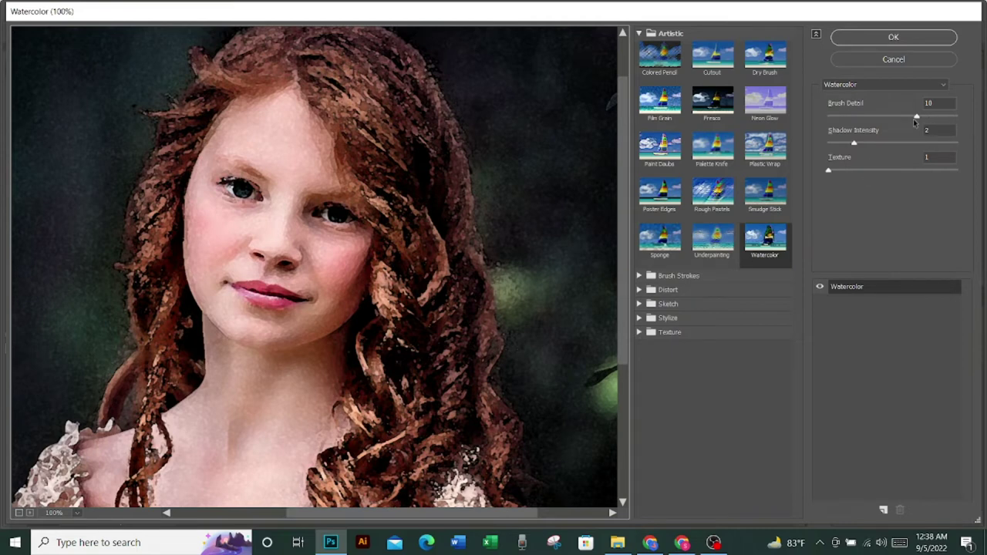
pyautogui.click(916, 117)
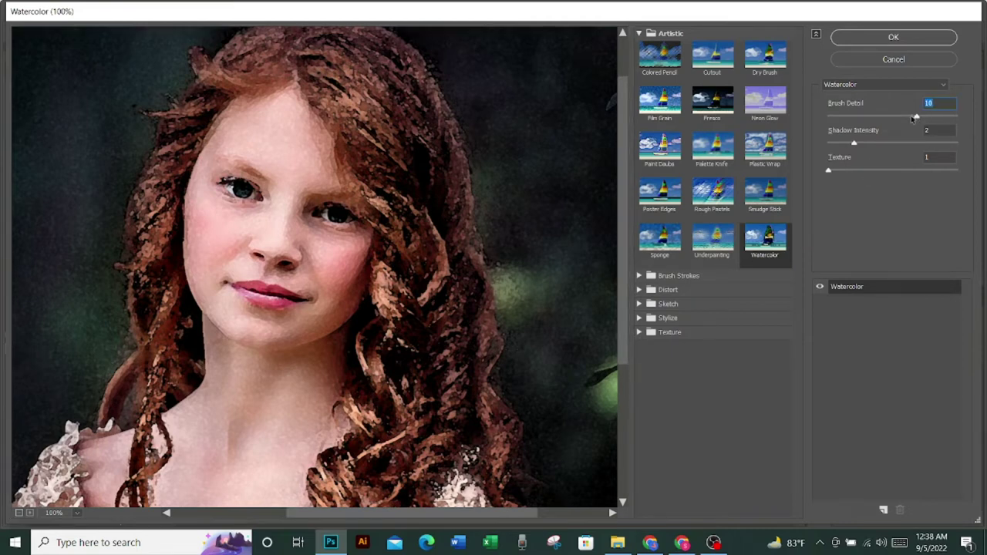
pyautogui.moveTo(912, 117); pyautogui.dragTo(910, 117)
pyautogui.moveTo(855, 143); pyautogui.dragTo(858, 144)
pyautogui.click(863, 40)
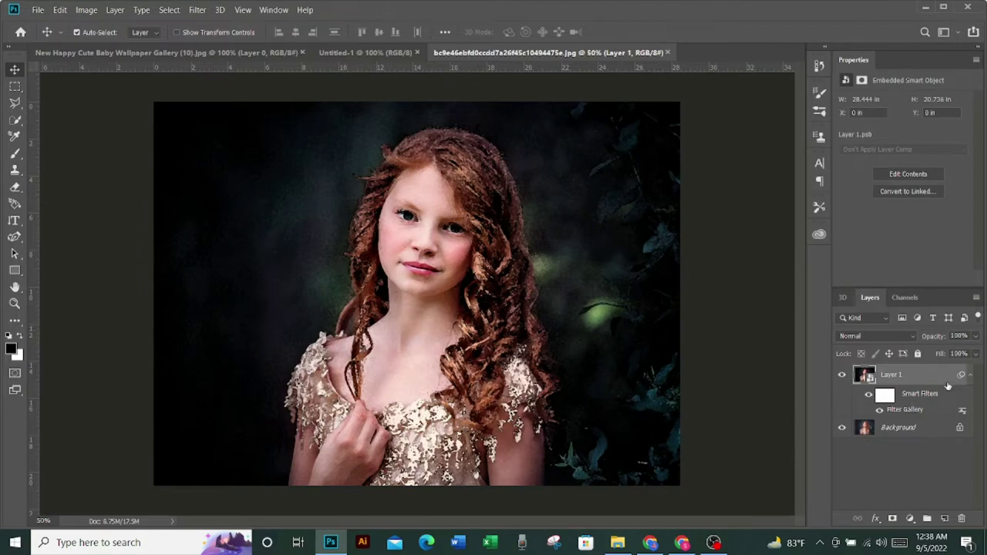
# - Add Rough Pastels with Stroke Length 14, Stroke Detail 2, Canvas texture at 143%, reduced Relief
pyautogui.click(198, 11)
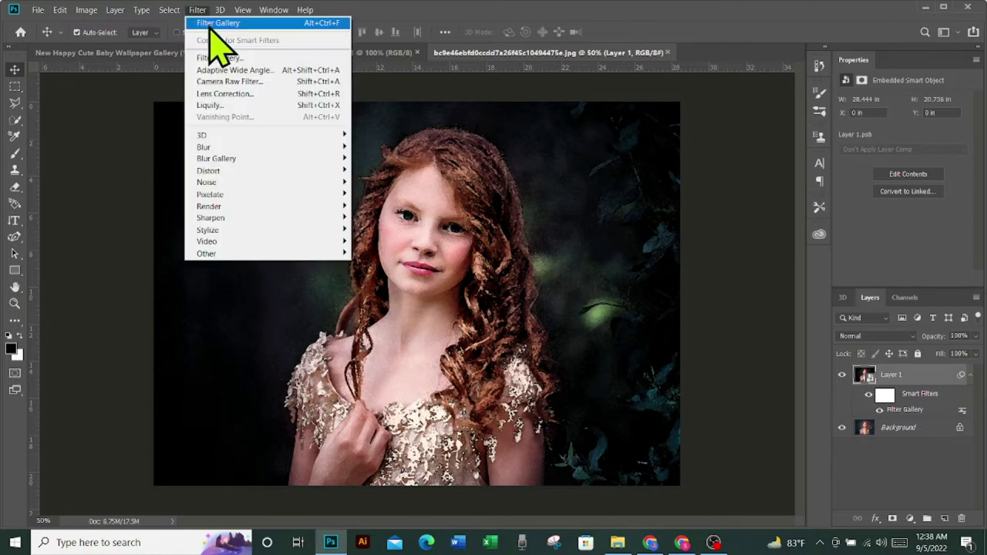
pyautogui.click(219, 59)
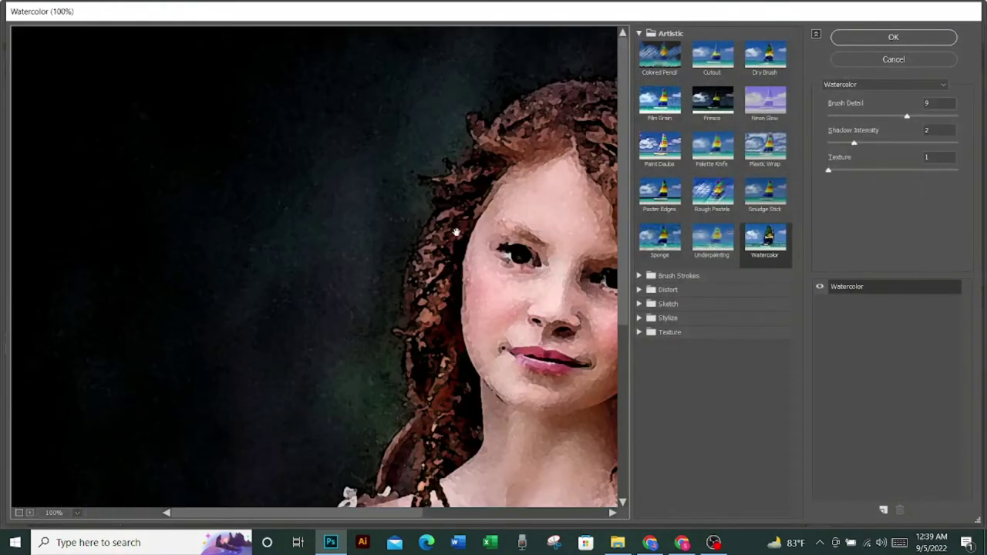
pyautogui.moveTo(518, 279); pyautogui.dragTo(229, 217)
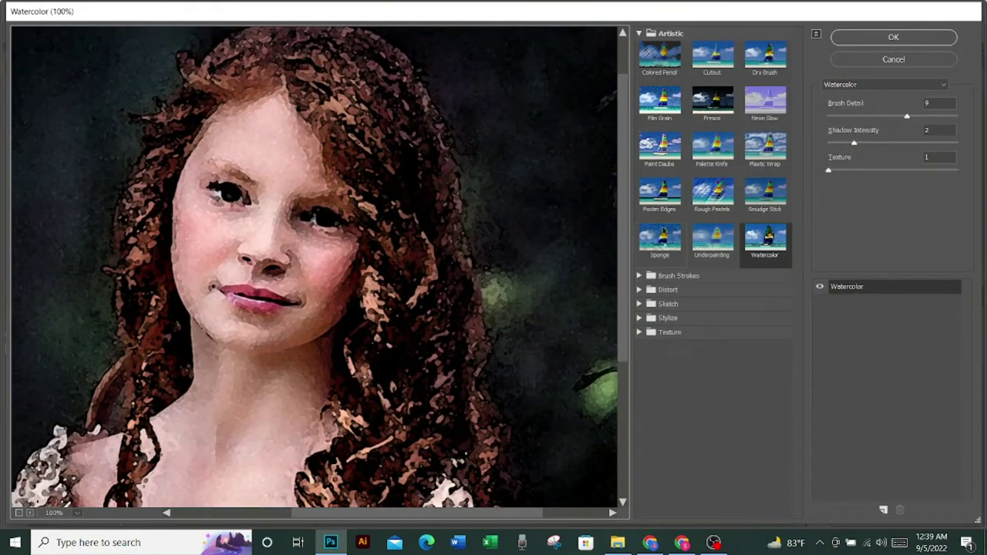
pyautogui.click(718, 199)
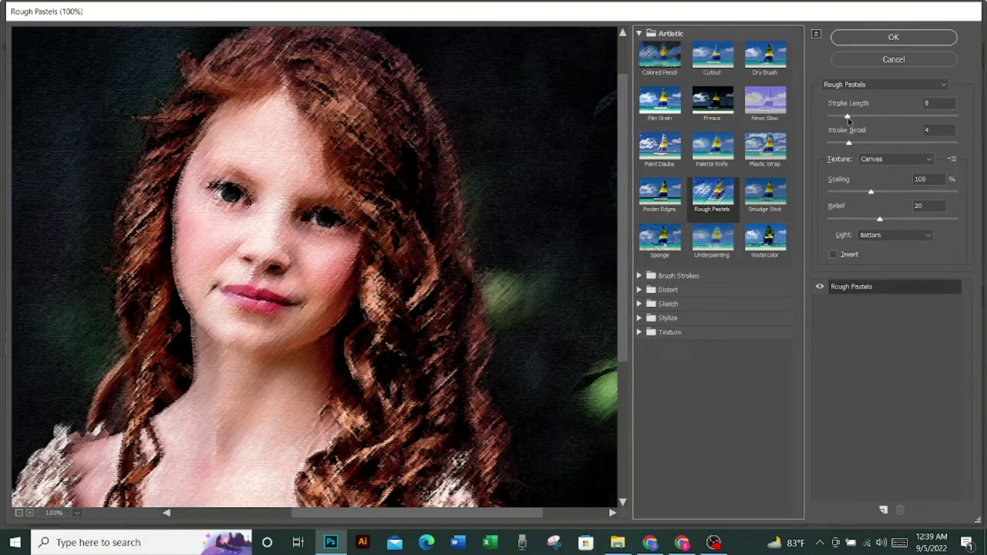
pyautogui.moveTo(848, 118)
pyautogui.mouseDown()
pyautogui.moveTo(931, 118)
pyautogui.moveTo(873, 120)
pyautogui.moveTo(888, 142)
pyautogui.moveTo(837, 143)
pyautogui.mouseUp()
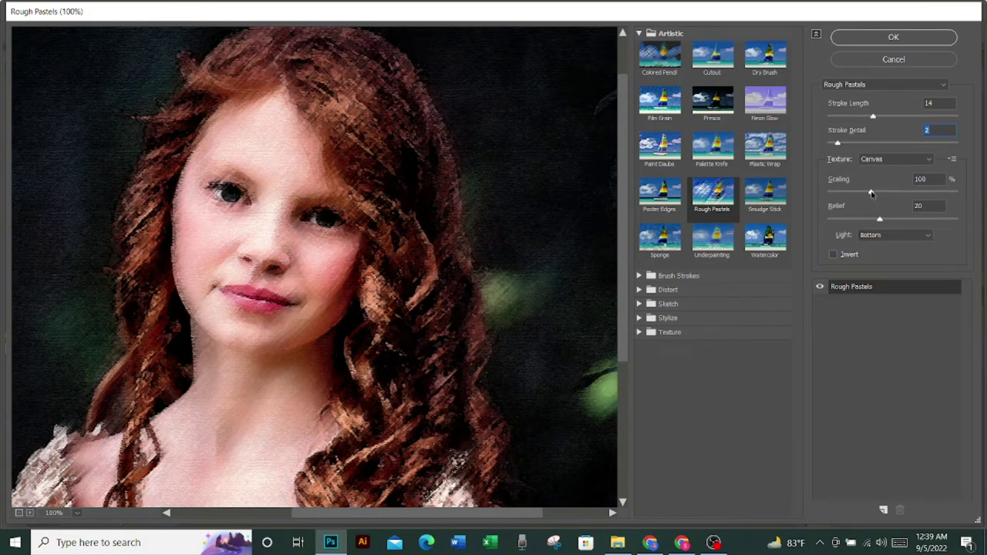
pyautogui.moveTo(871, 193); pyautogui.dragTo(908, 191)
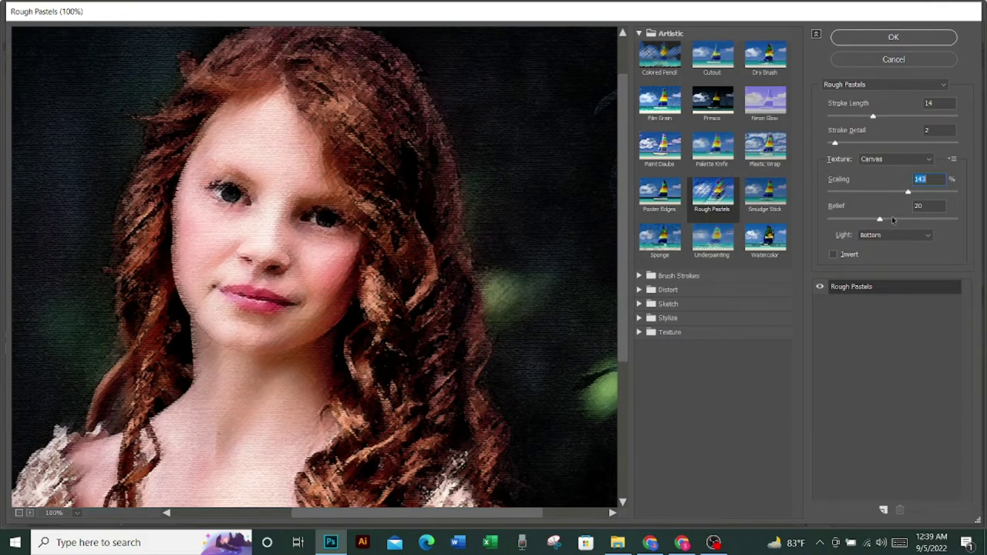
pyautogui.moveTo(880, 220); pyautogui.dragTo(851, 226)
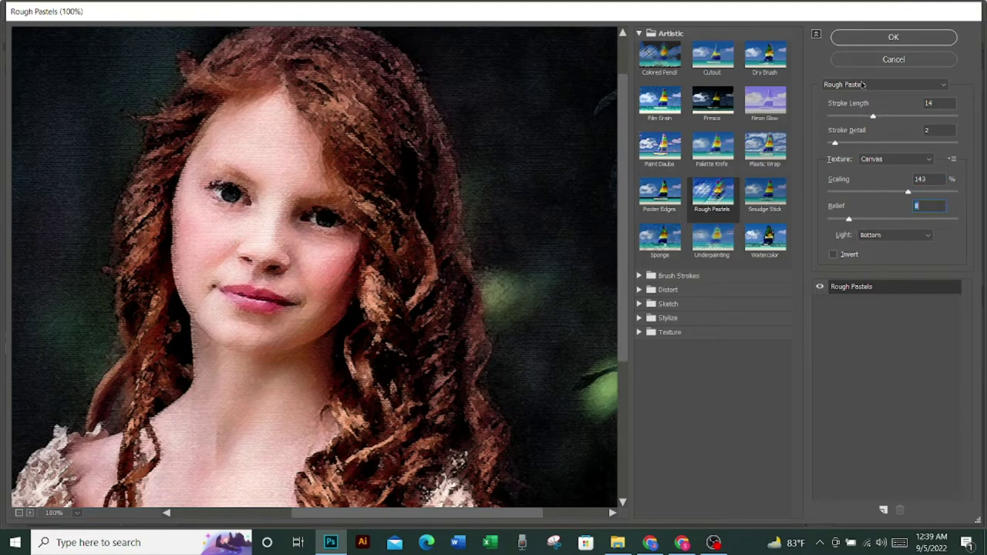
pyautogui.click(876, 37)
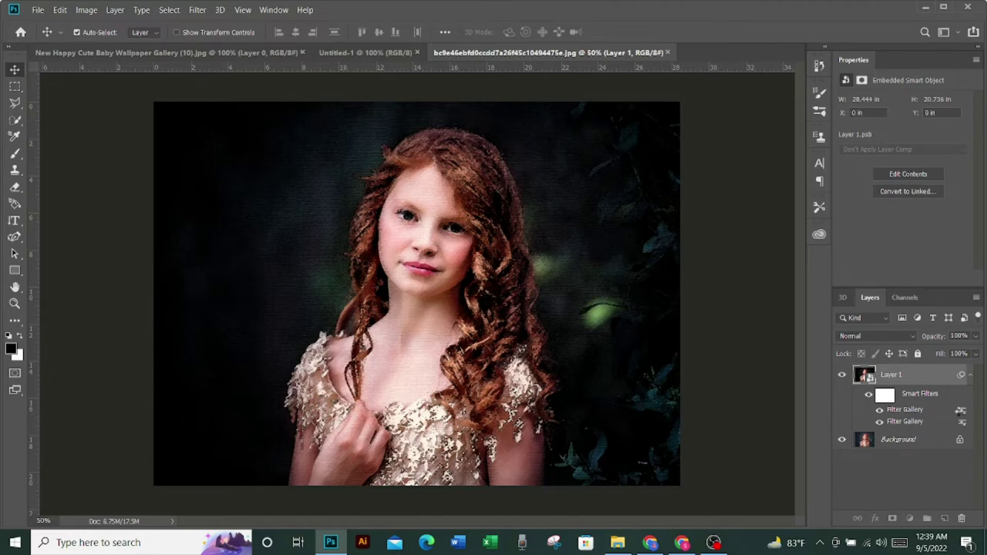
# - Set the Filter Gallery effect's blending options to Soft Light mode at 26% opacity
pyautogui.doubleClick(960, 410)
pyautogui.moveTo(676, 214); pyautogui.dragTo(805, 268)
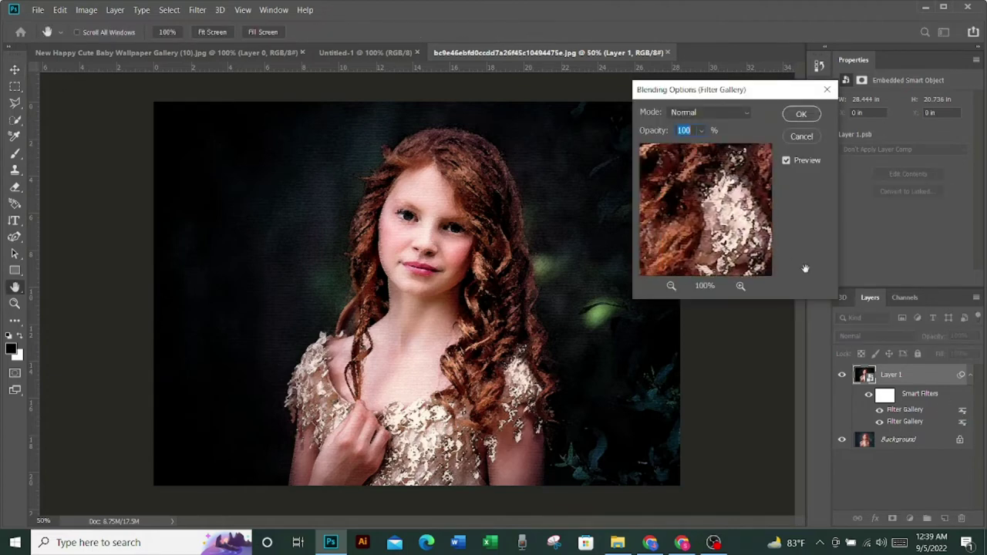
pyautogui.moveTo(716, 214); pyautogui.dragTo(798, 242)
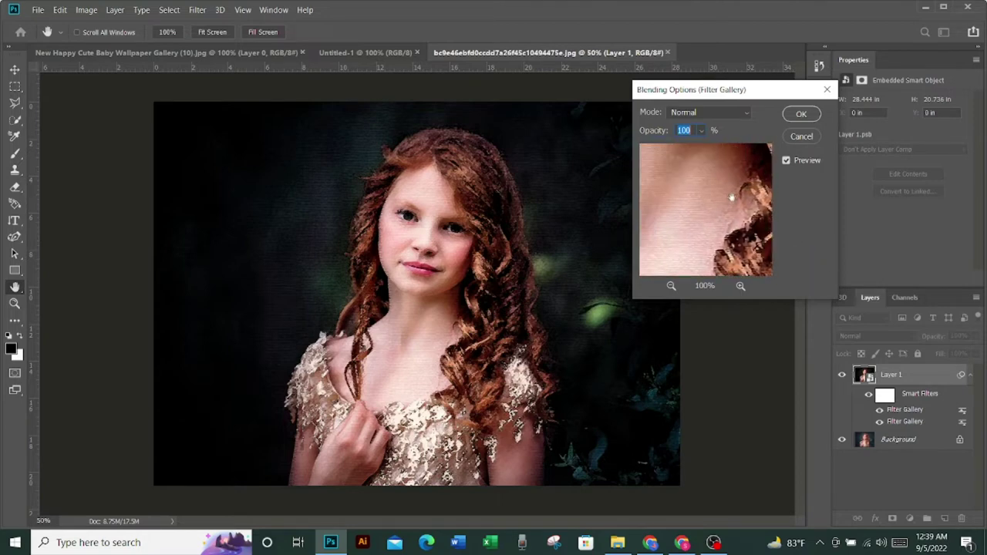
pyautogui.moveTo(732, 198)
pyautogui.mouseDown()
pyautogui.moveTo(745, 225)
pyautogui.moveTo(709, 245)
pyautogui.moveTo(700, 285)
pyautogui.moveTo(687, 288)
pyautogui.mouseUp()
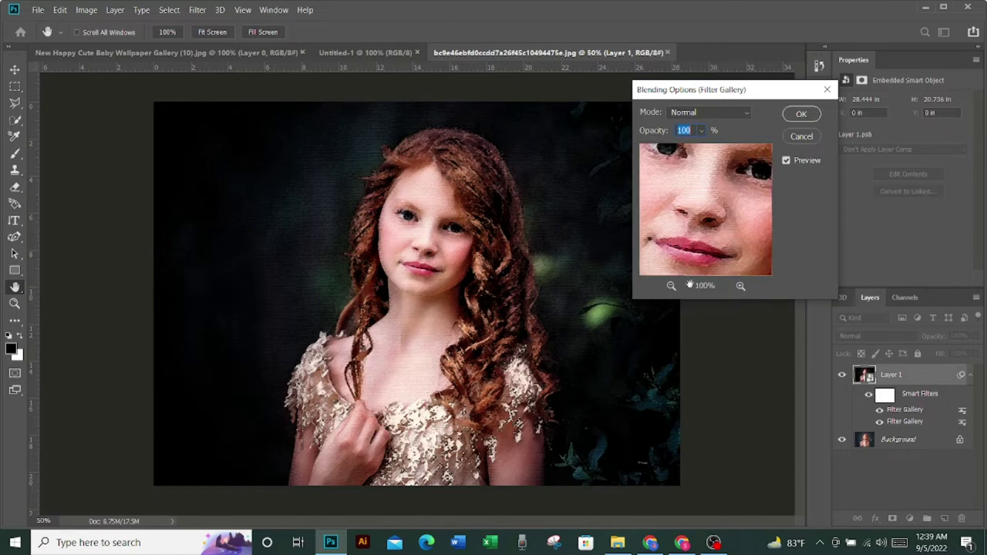
pyautogui.click(748, 113)
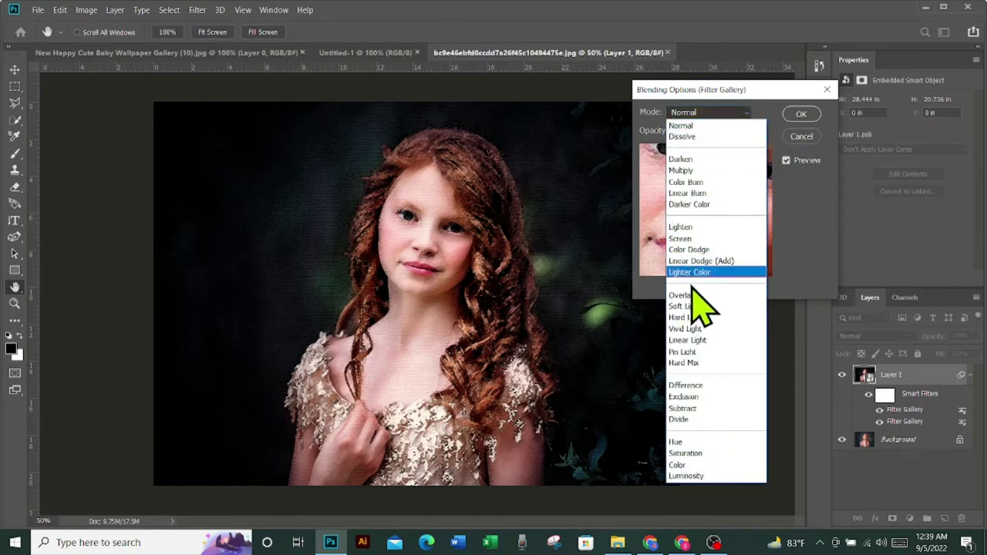
pyautogui.click(688, 306)
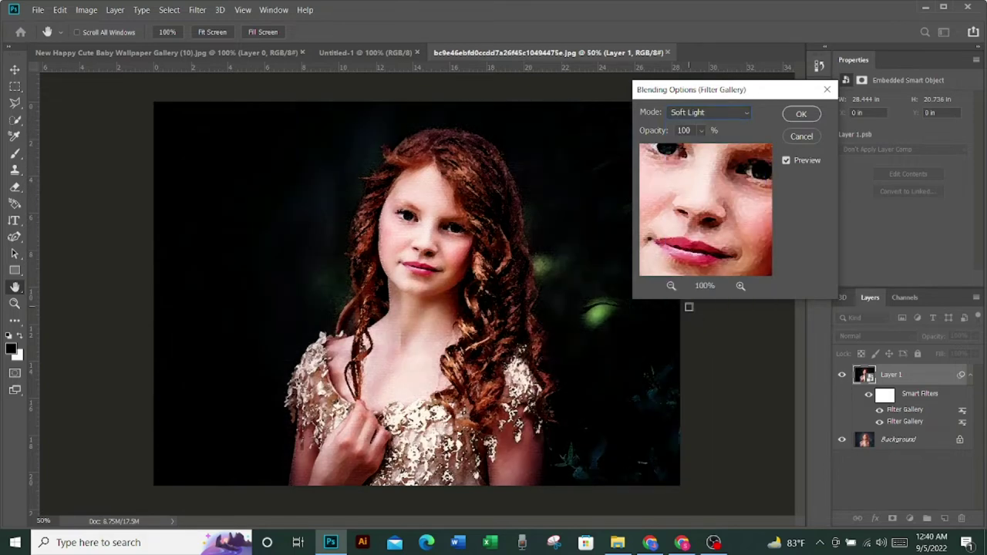
pyautogui.click(701, 130)
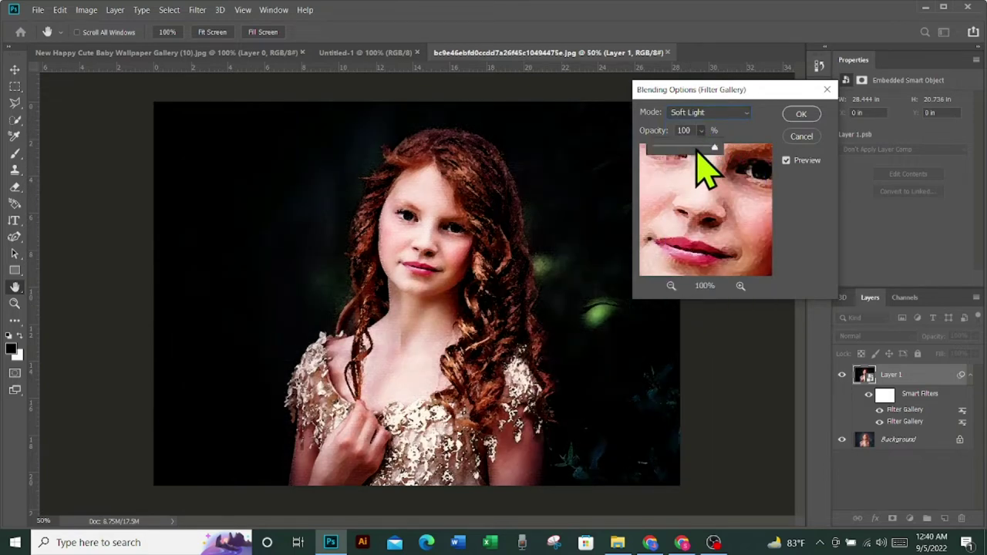
pyautogui.click(675, 149)
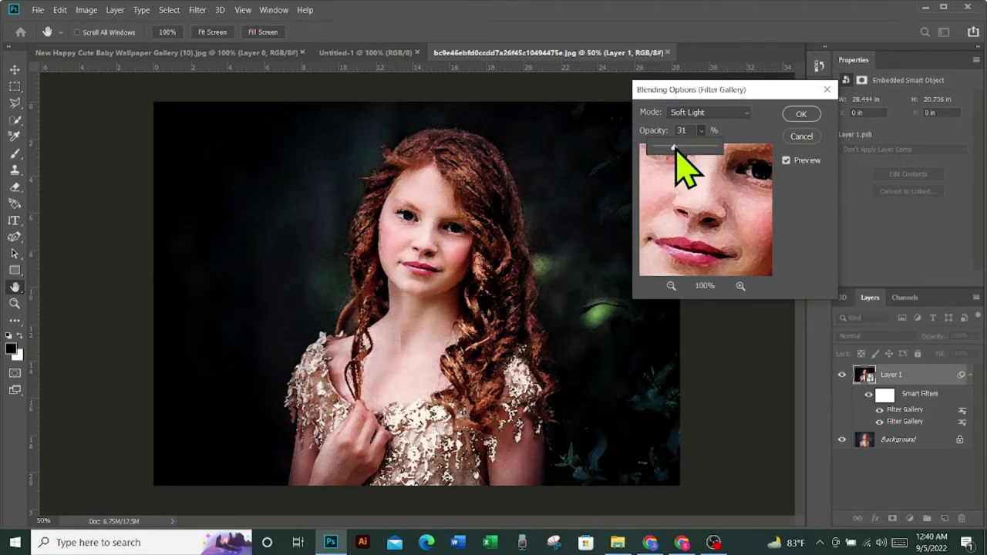
pyautogui.moveTo(676, 149)
pyautogui.mouseDown()
pyautogui.moveTo(688, 149)
pyautogui.moveTo(674, 149)
pyautogui.mouseUp()
pyautogui.click(801, 114)
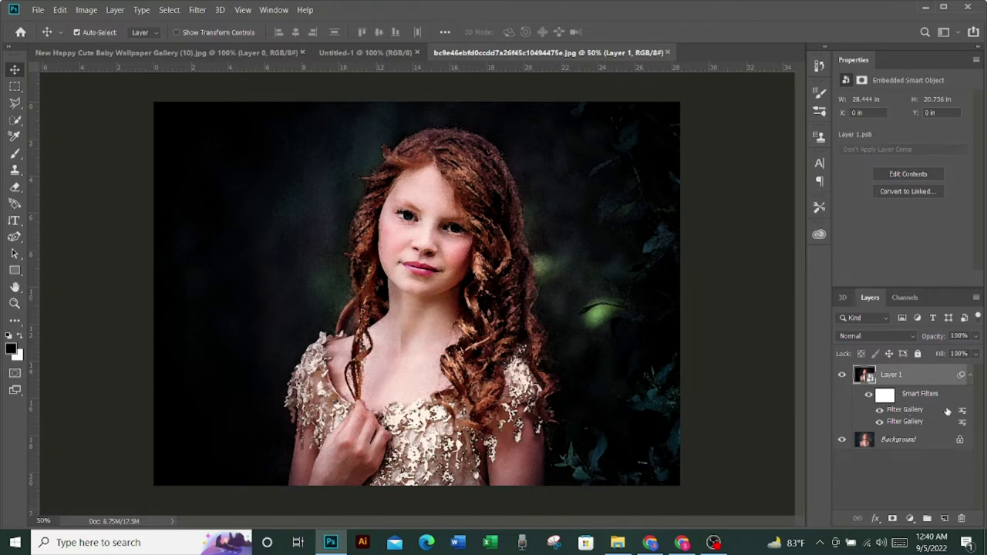
# - Add a Smart Blur to Layer 1 with Radius 24.6, Threshold about 38.6, Quality Low
pyautogui.click(241, 10)
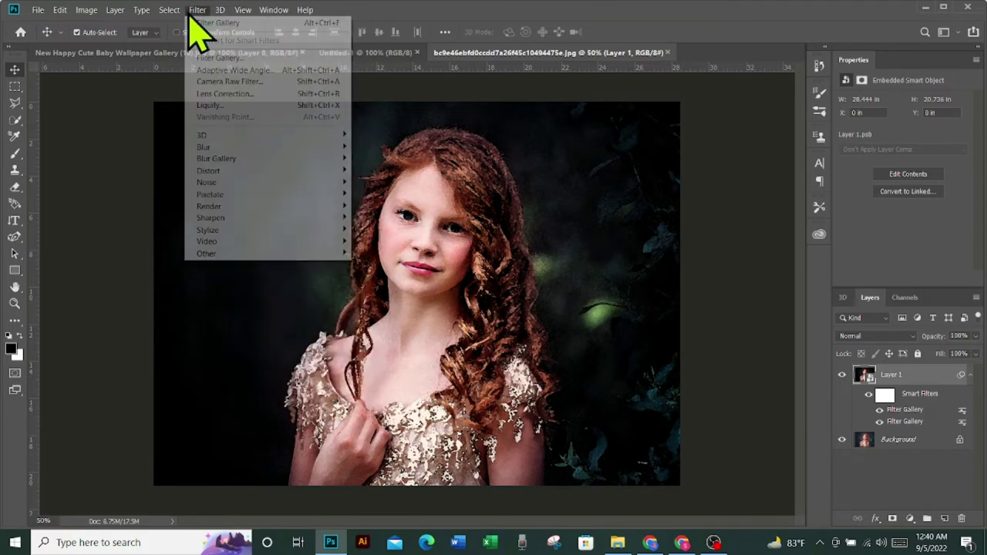
pyautogui.moveTo(231, 146)
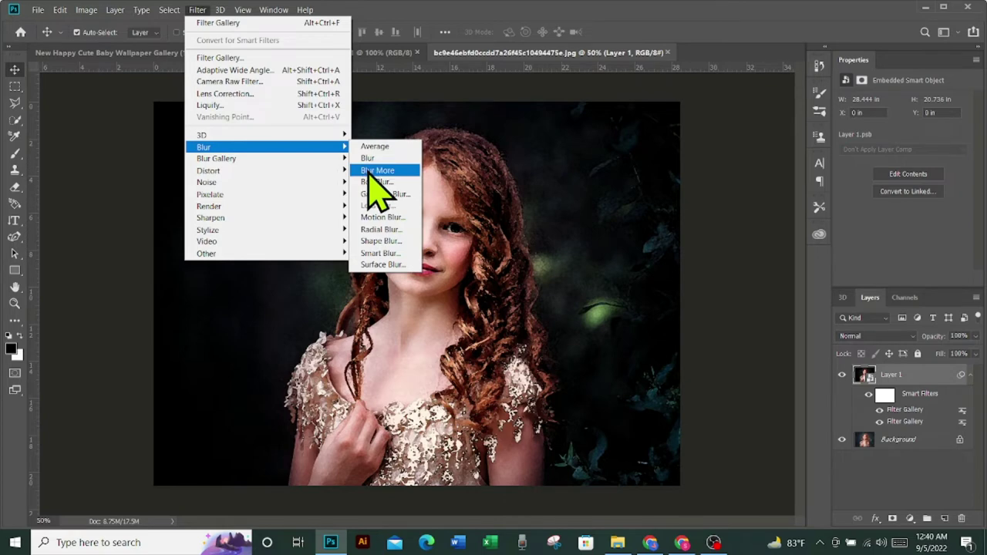
pyautogui.click(384, 254)
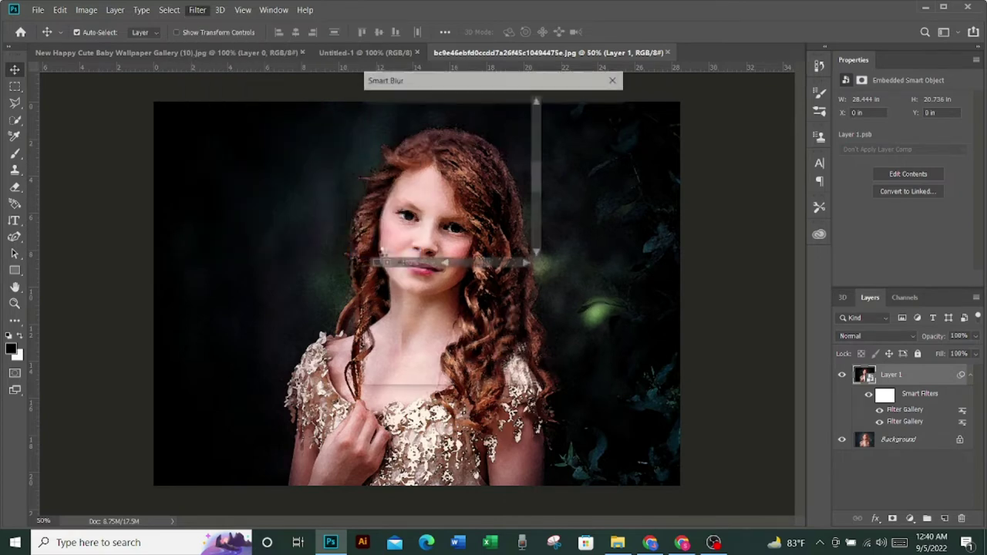
pyautogui.moveTo(468, 77); pyautogui.dragTo(711, 85)
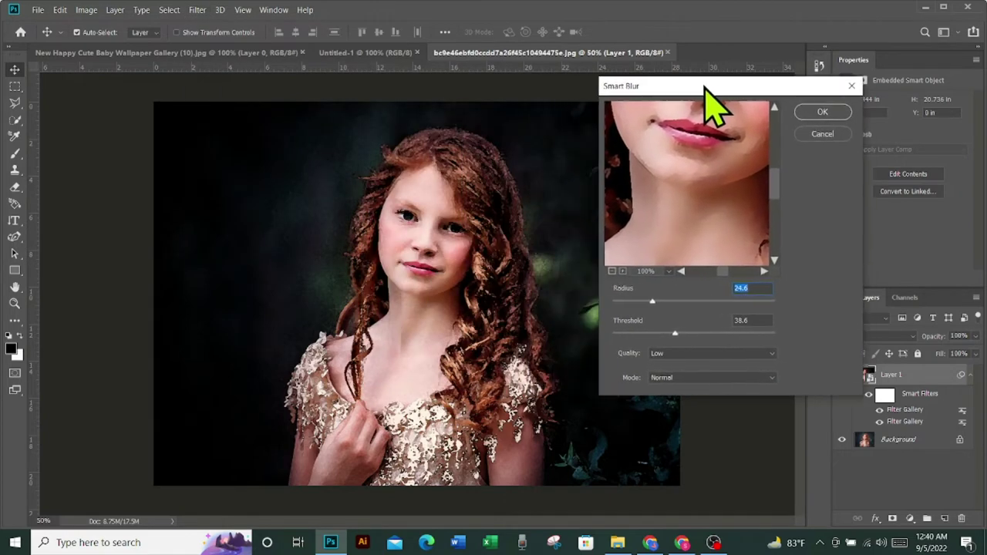
pyautogui.moveTo(703, 163); pyautogui.dragTo(673, 262)
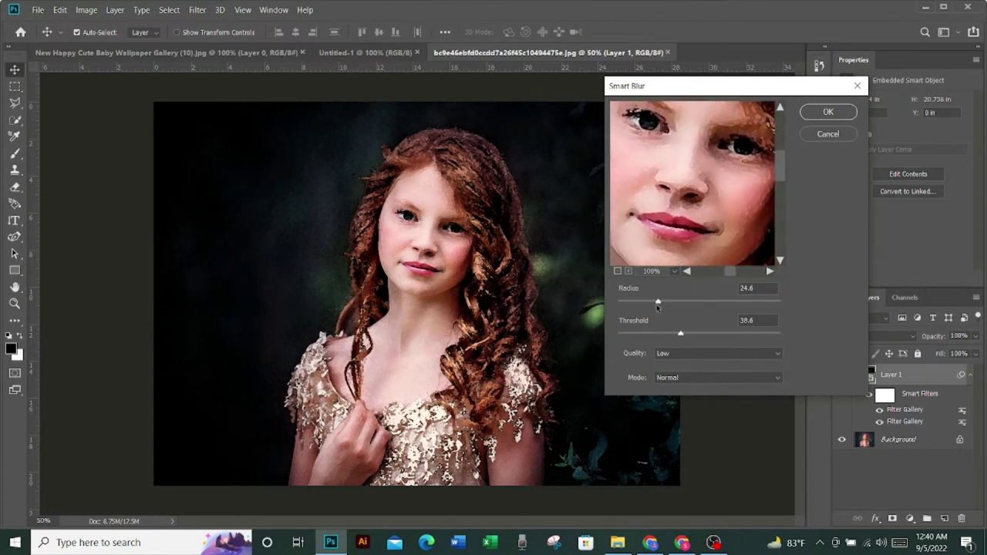
pyautogui.moveTo(683, 185)
pyautogui.mouseDown()
pyautogui.moveTo(747, 185)
pyautogui.moveTo(686, 212)
pyautogui.mouseUp()
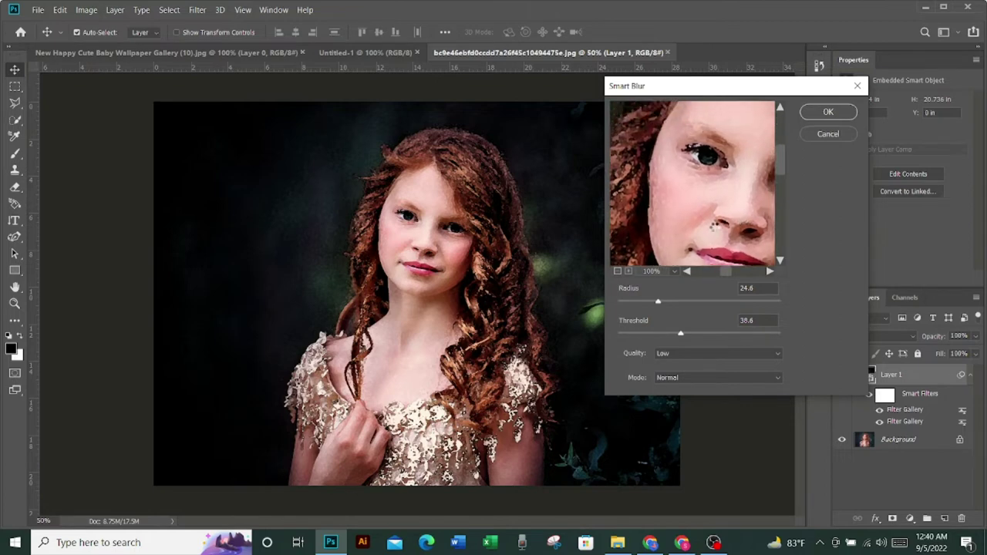
pyautogui.moveTo(736, 161); pyautogui.dragTo(663, 200)
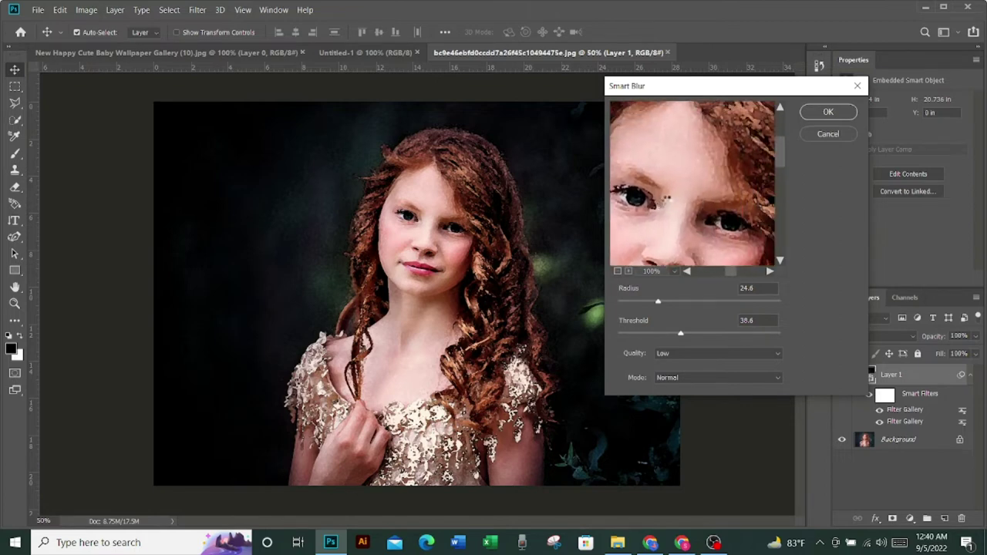
pyautogui.moveTo(731, 179); pyautogui.dragTo(677, 201)
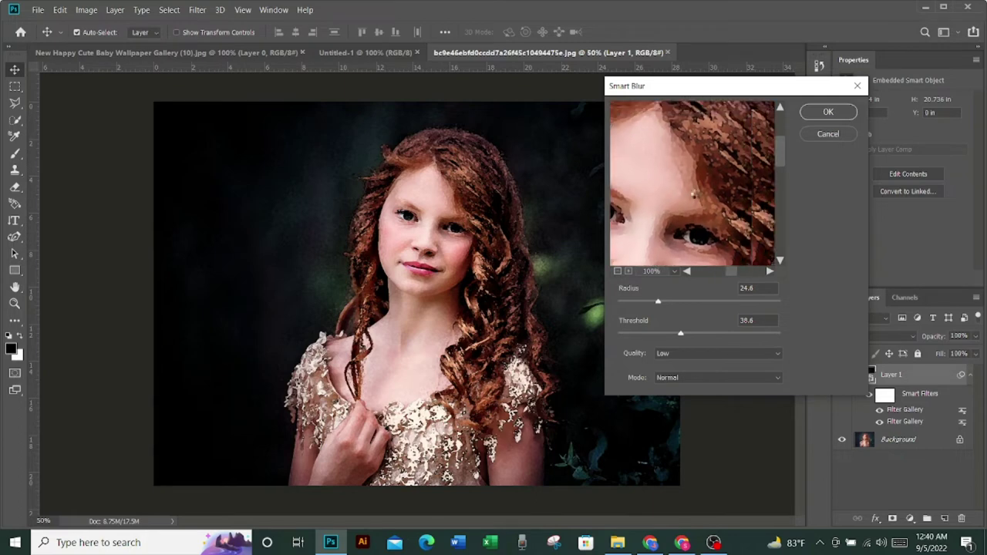
pyautogui.moveTo(740, 186)
pyautogui.mouseDown()
pyautogui.moveTo(677, 216)
pyautogui.moveTo(747, 159)
pyautogui.mouseUp()
pyautogui.moveTo(700, 214); pyautogui.dragTo(727, 145)
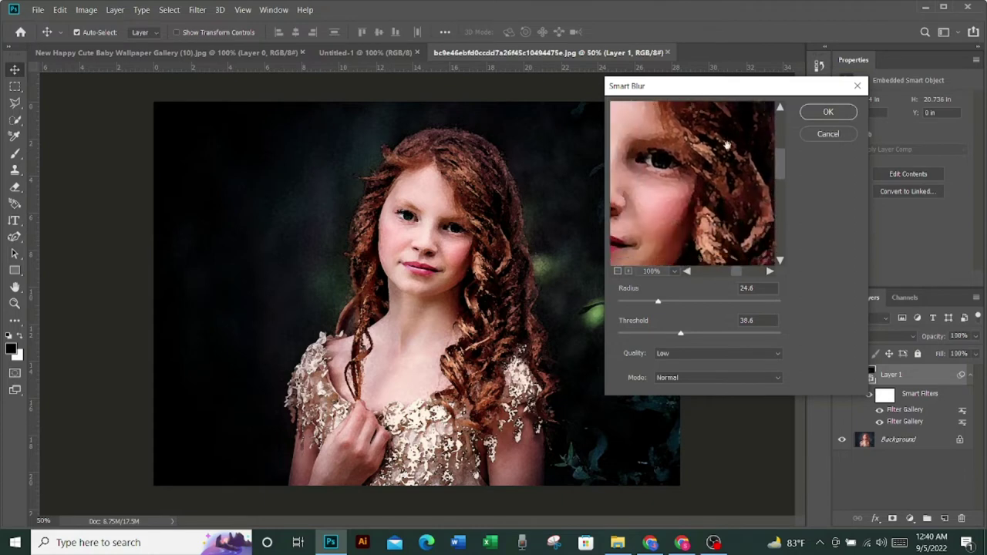
pyautogui.moveTo(674, 200); pyautogui.dragTo(751, 172)
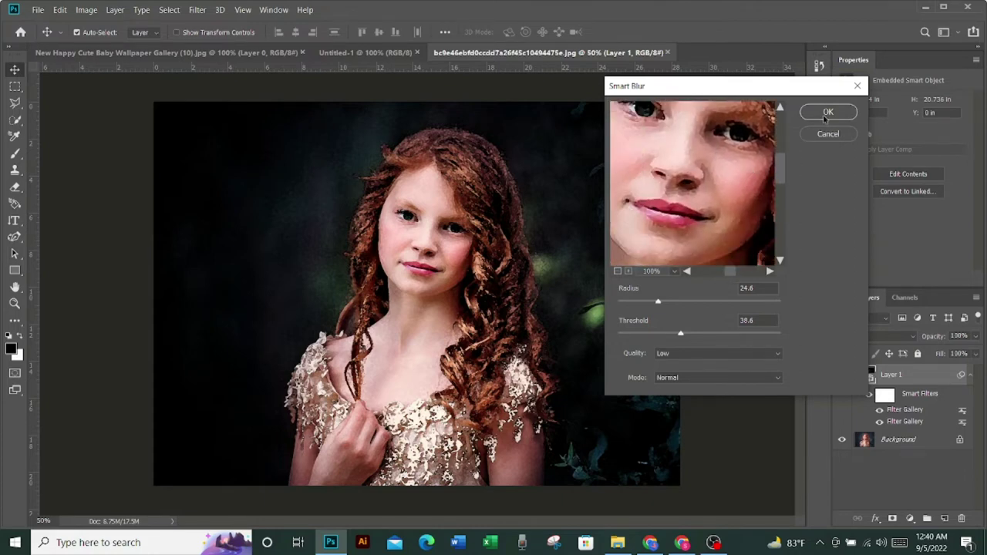
pyautogui.moveTo(780, 172)
pyautogui.mouseDown()
pyautogui.moveTo(780, 190)
pyautogui.moveTo(781, 158)
pyautogui.mouseUp()
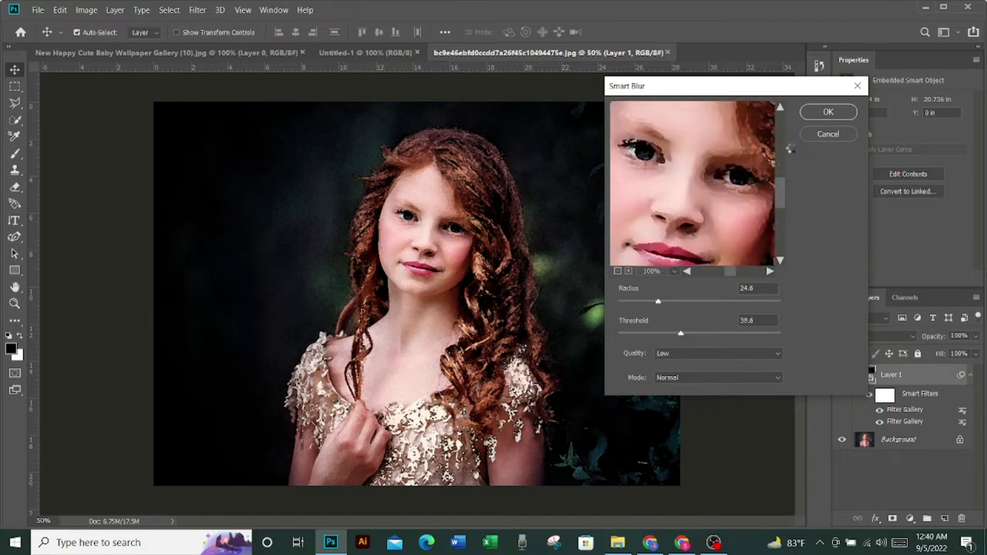
pyautogui.click(843, 117)
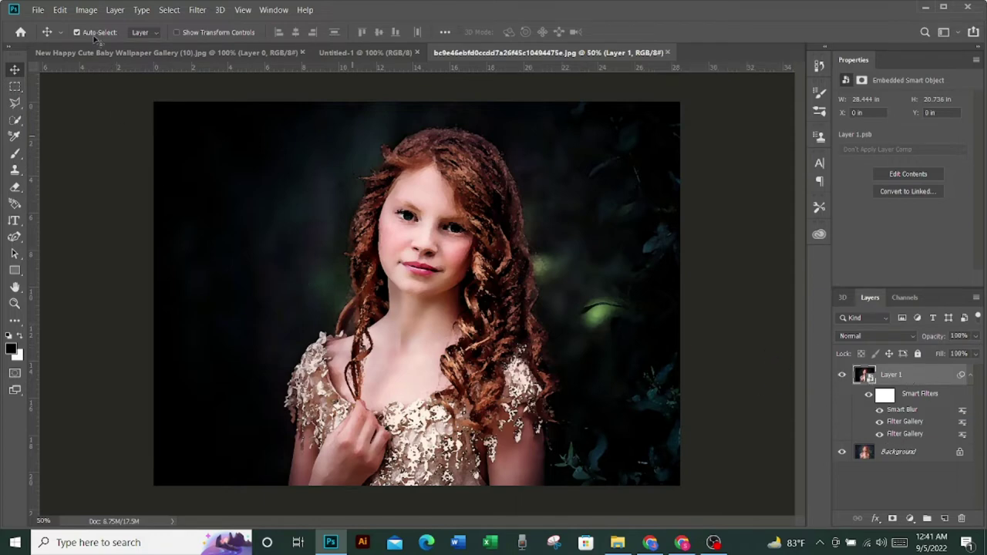
# - Open the page2.jpg paper texture and unlock its Background into Layer 0
pyautogui.click(38, 11)
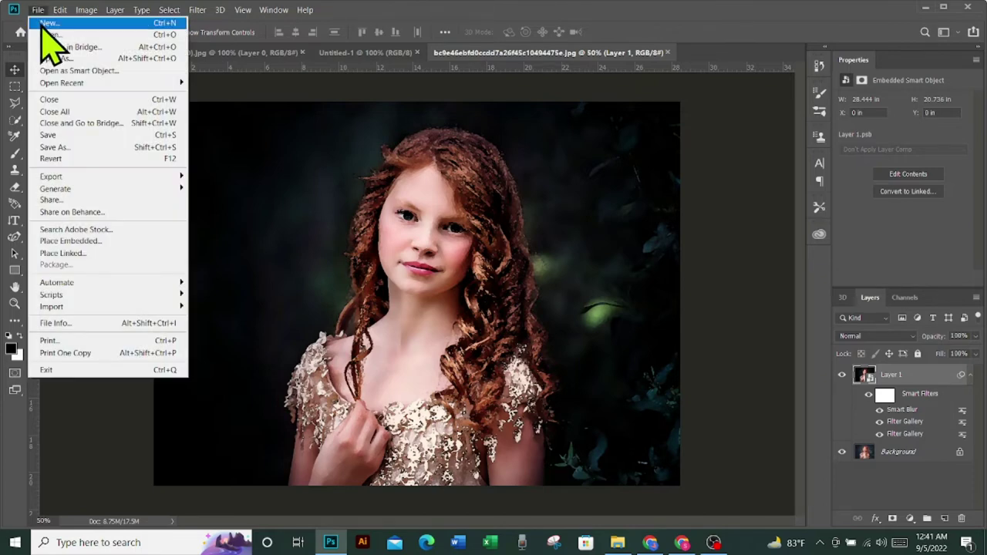
pyautogui.click(45, 35)
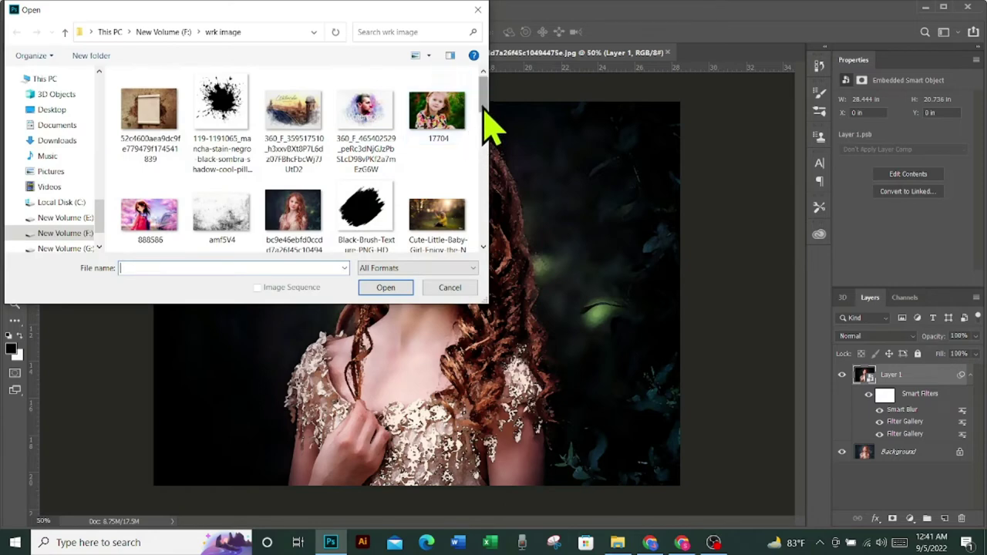
pyautogui.scroll(-1, 485, 125)
pyautogui.moveTo(486, 124); pyautogui.dragTo(494, 194)
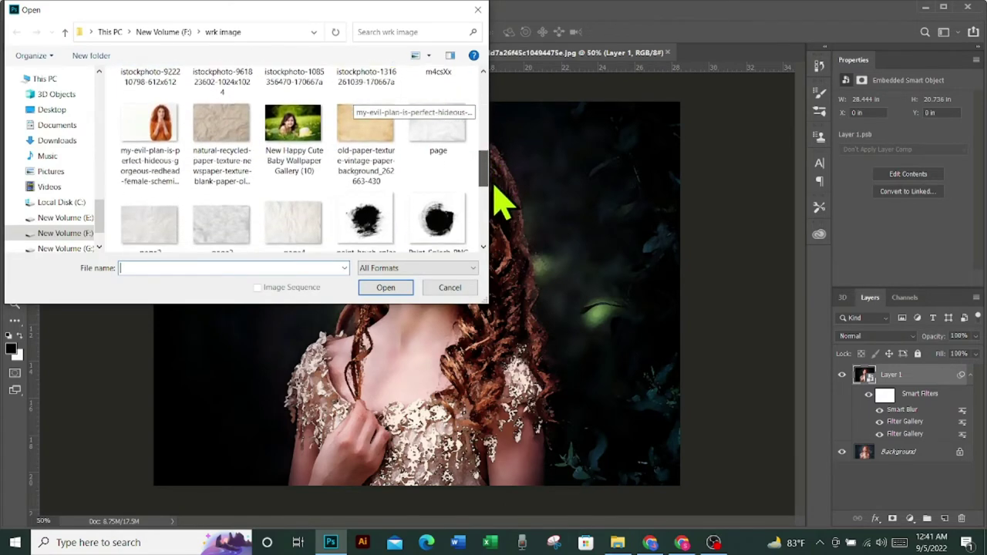
pyautogui.click(154, 209)
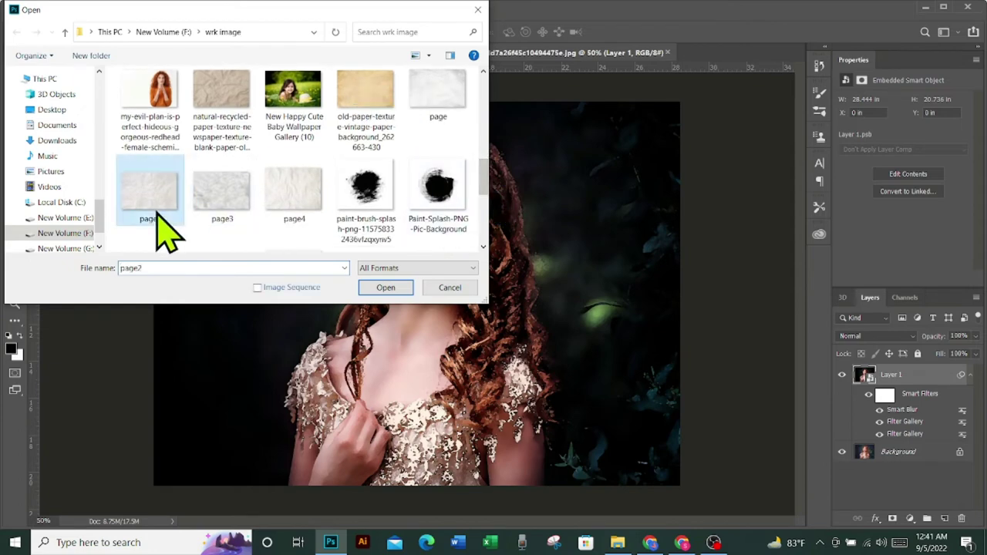
pyautogui.click(385, 287)
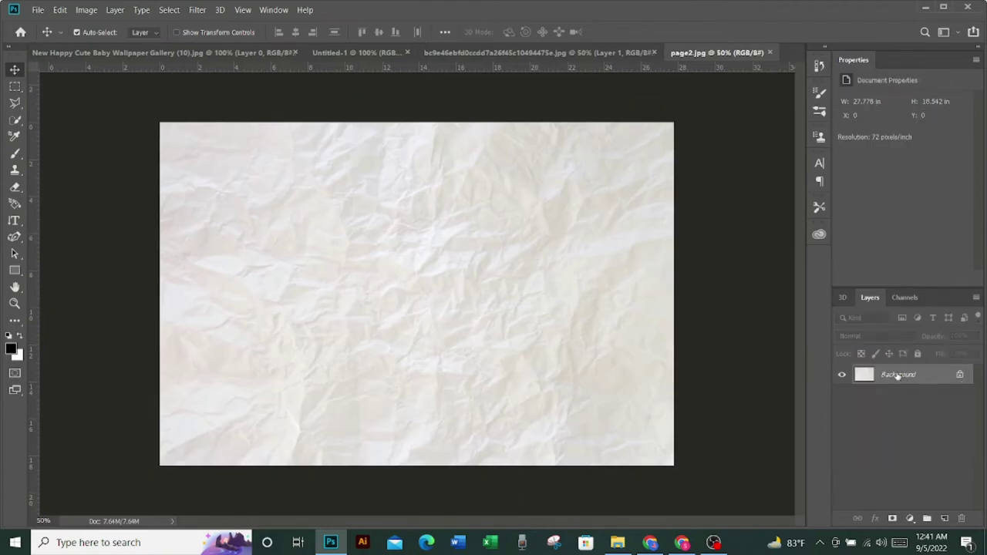
pyautogui.click(959, 375)
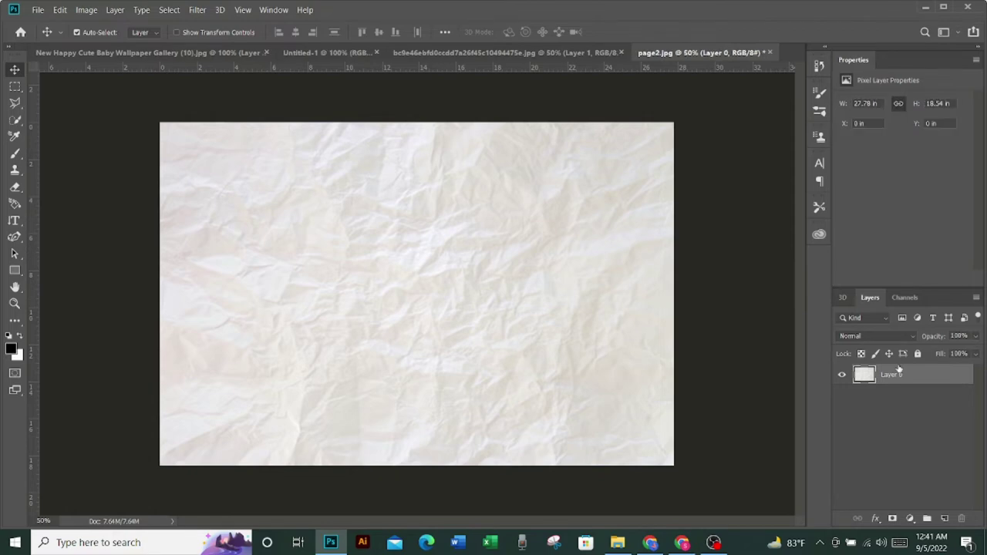
pyautogui.click(14, 87)
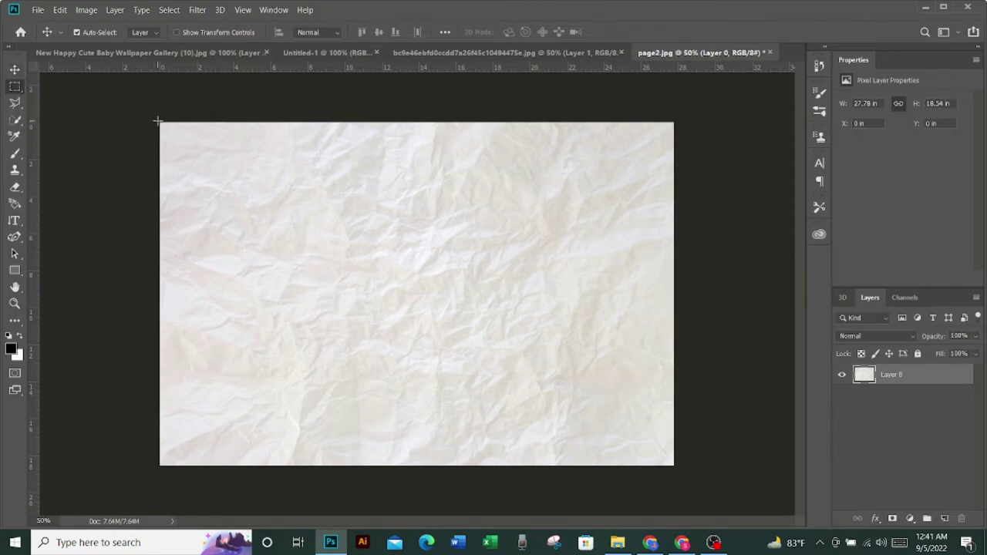
# - Select the entire paper texture and drop it into the girl's portrait document as Layer 2
pyautogui.moveTo(157, 121)
pyautogui.mouseDown()
pyautogui.moveTo(627, 461)
pyautogui.moveTo(681, 470)
pyautogui.mouseUp()
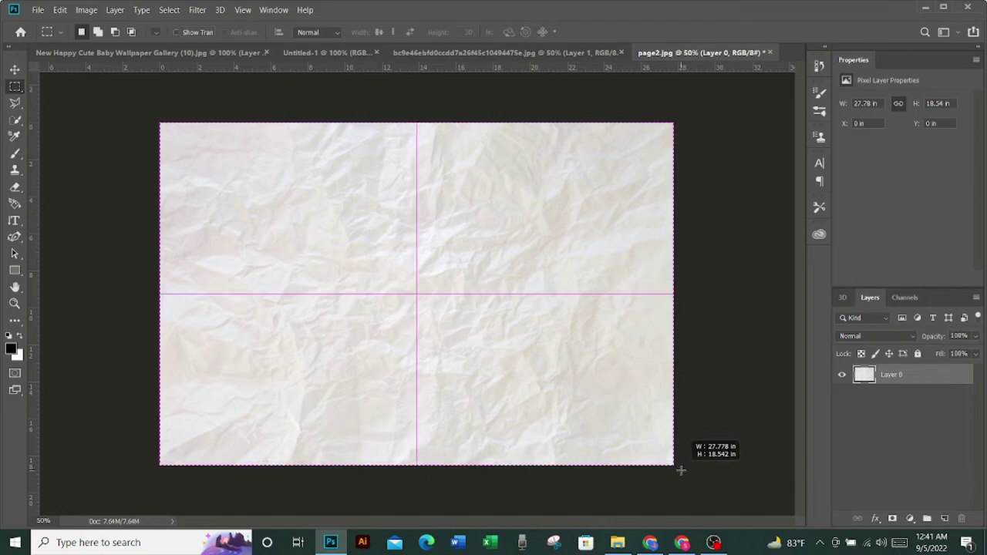
pyautogui.click(15, 70)
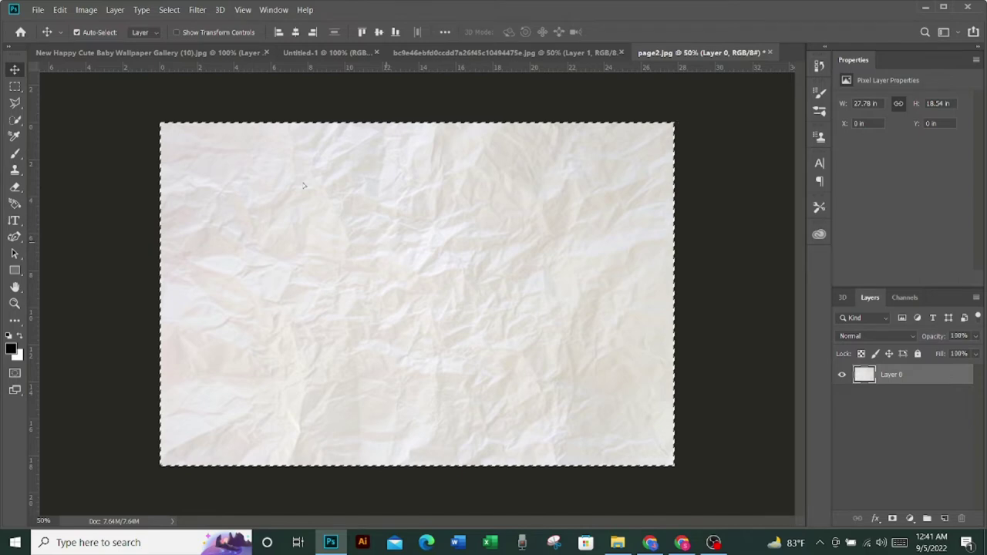
pyautogui.moveTo(303, 185); pyautogui.dragTo(204, 58)
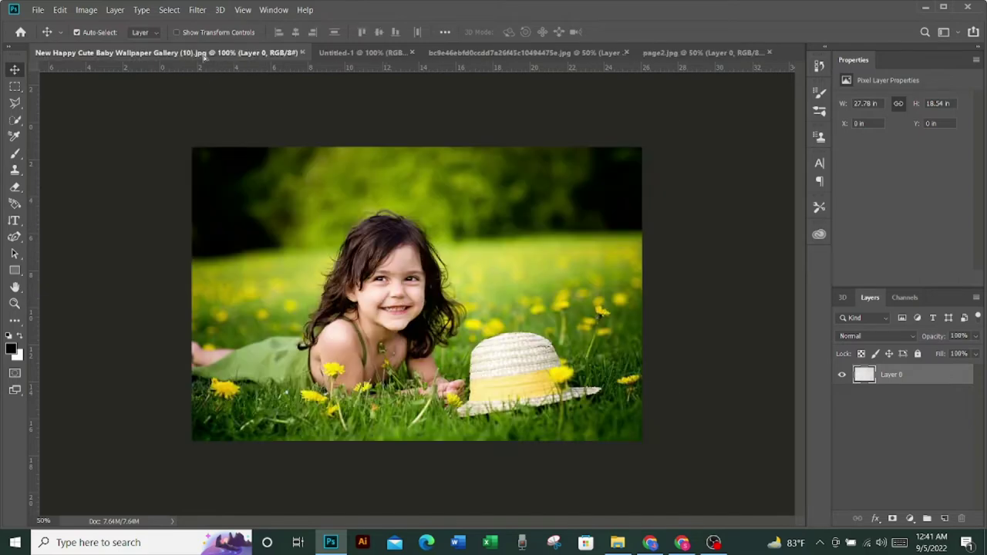
pyautogui.click(363, 54)
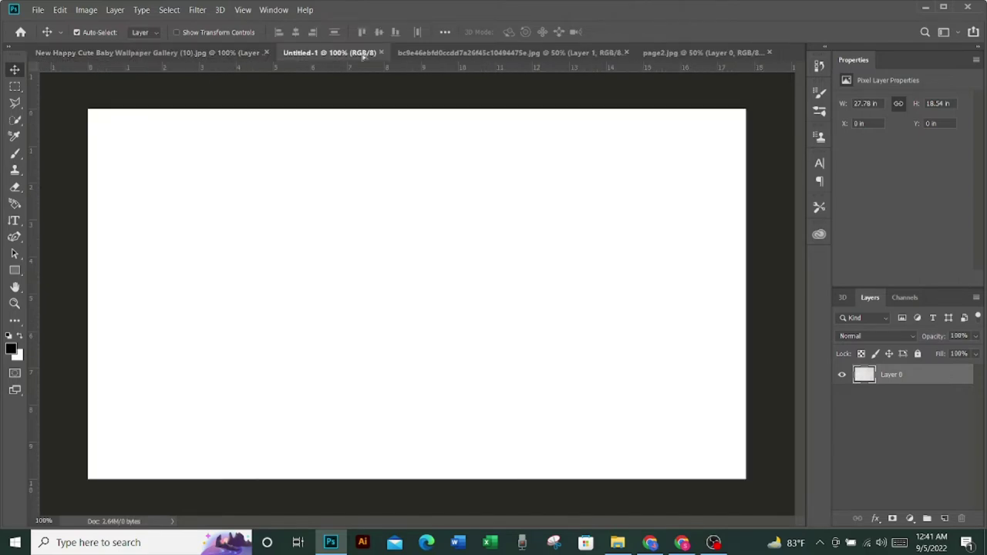
pyautogui.click(688, 54)
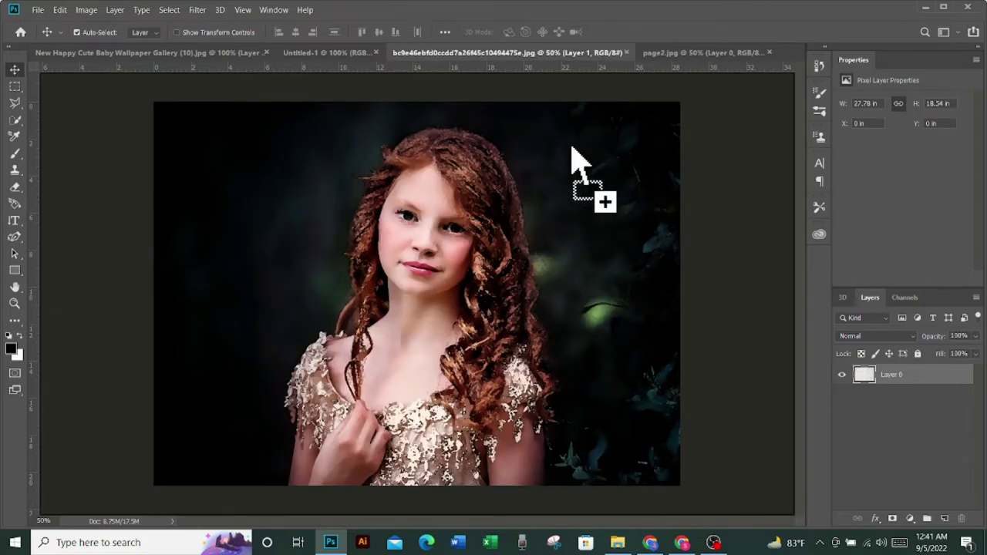
pyautogui.moveTo(598, 54)
pyautogui.mouseDown()
pyautogui.moveTo(442, 285)
pyautogui.moveTo(381, 242)
pyautogui.mouseUp()
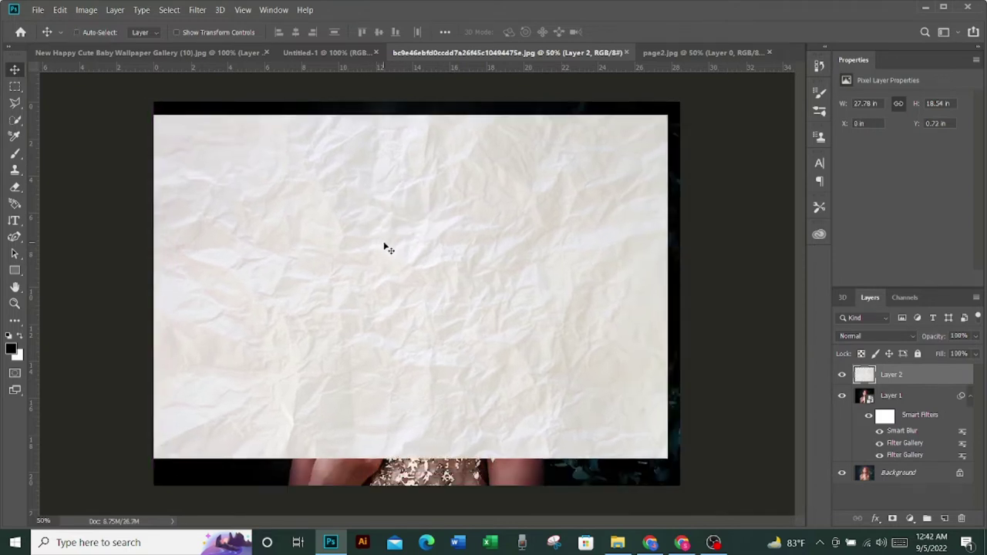
# - Stretch Layer 2's paper past the top, right and bottom canvas edges to cover the portrait
pyautogui.hotkey('ctrl', 't')
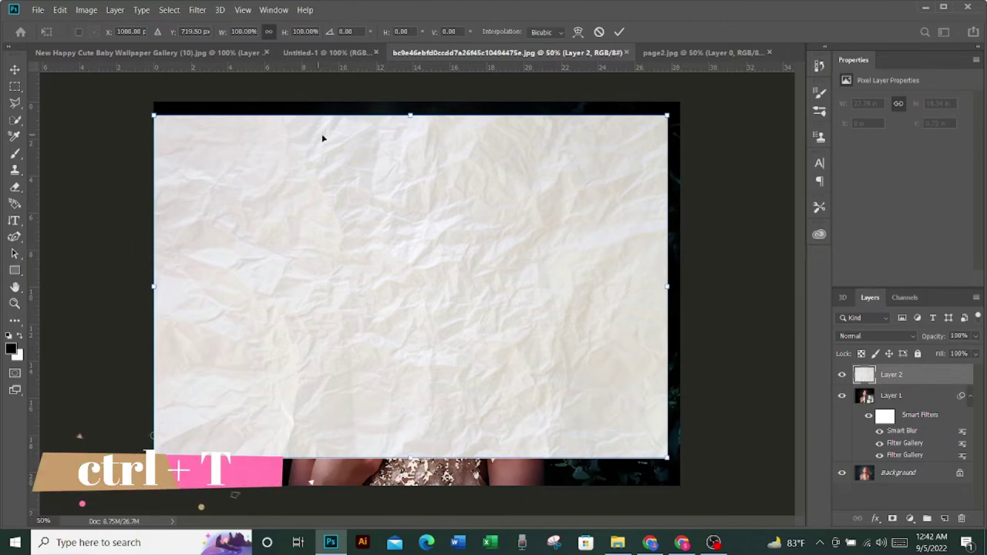
pyautogui.moveTo(409, 113); pyautogui.dragTo(409, 96)
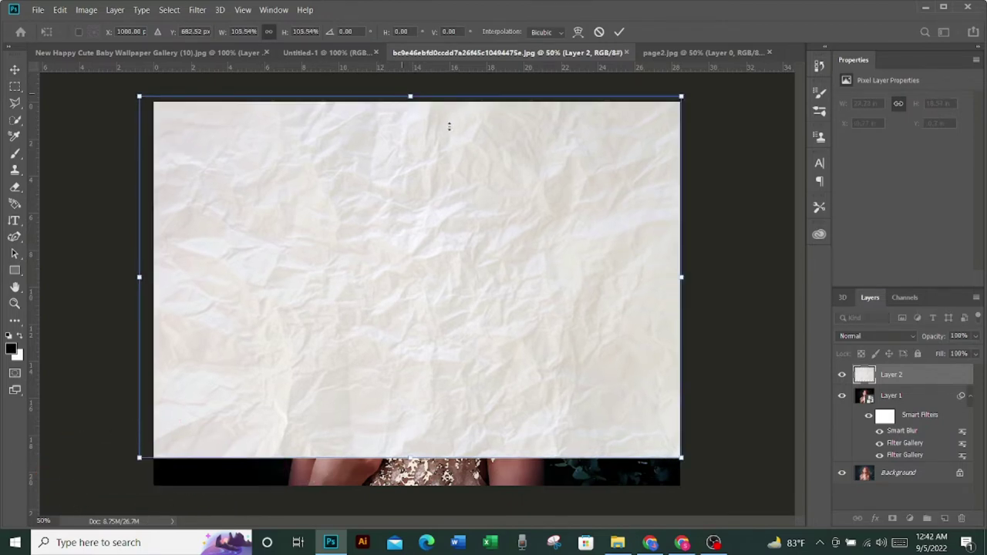
pyautogui.moveTo(683, 276); pyautogui.dragTo(687, 276)
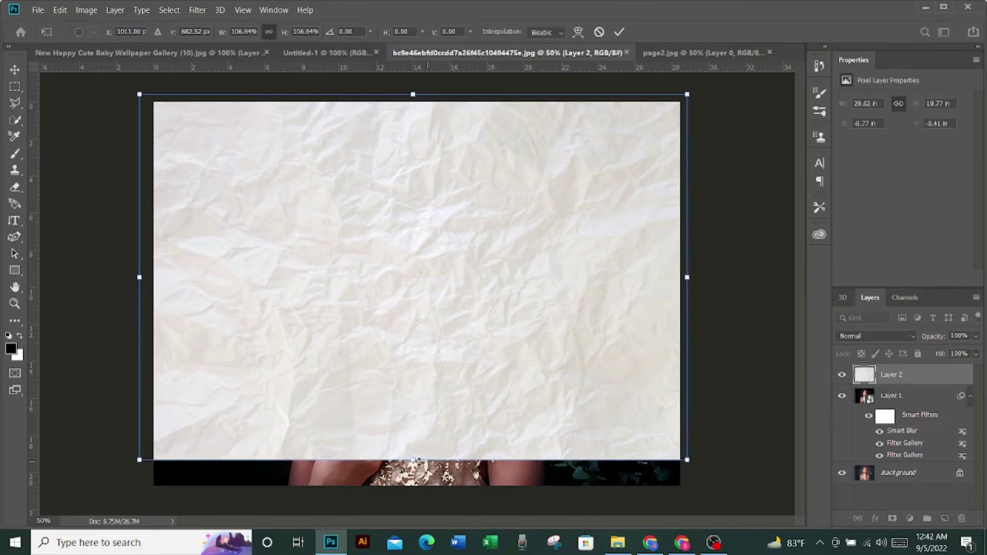
pyautogui.moveTo(414, 460); pyautogui.dragTo(418, 502)
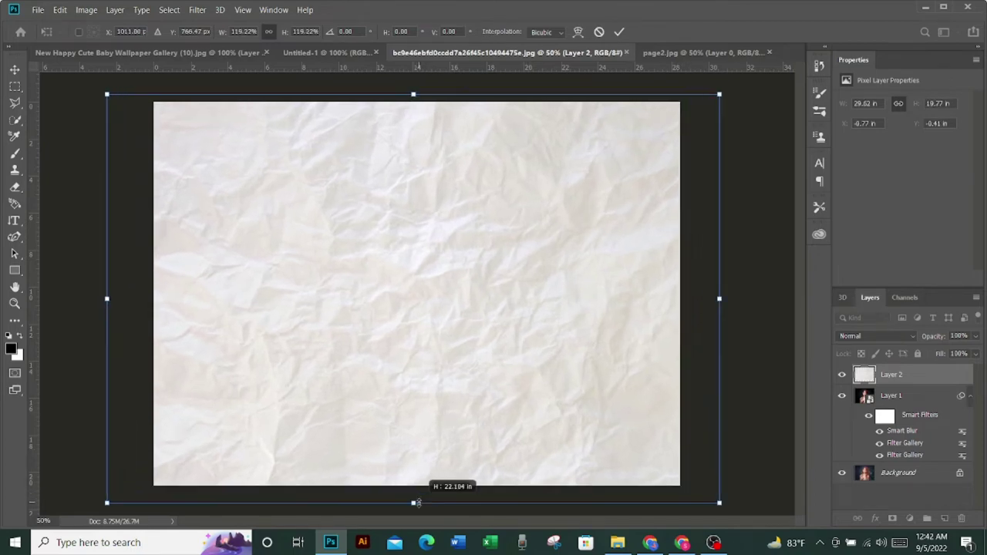
pyautogui.click(619, 31)
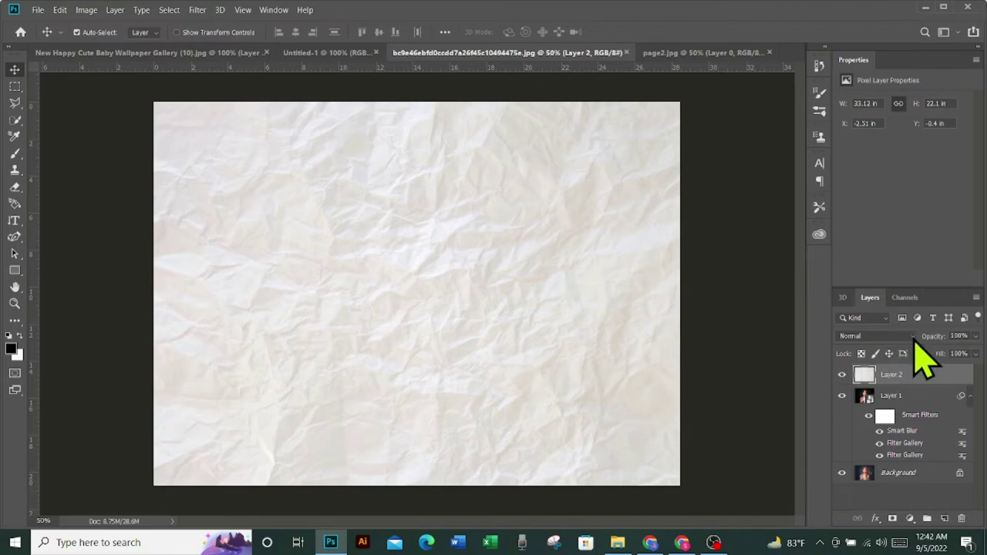
# - Set Layer 2's paper blend mode to Multiply, then select Layer 1
pyautogui.click(914, 340)
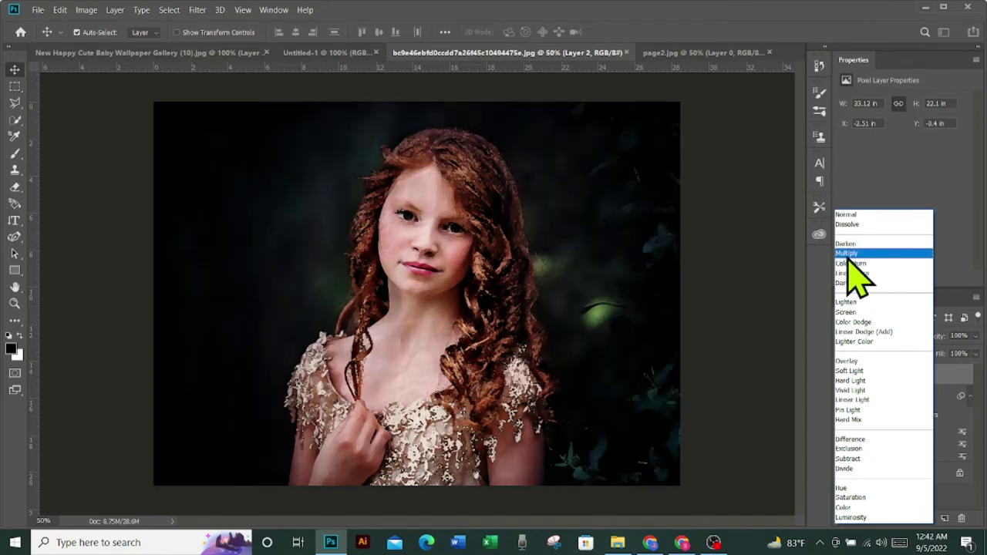
pyautogui.click(847, 254)
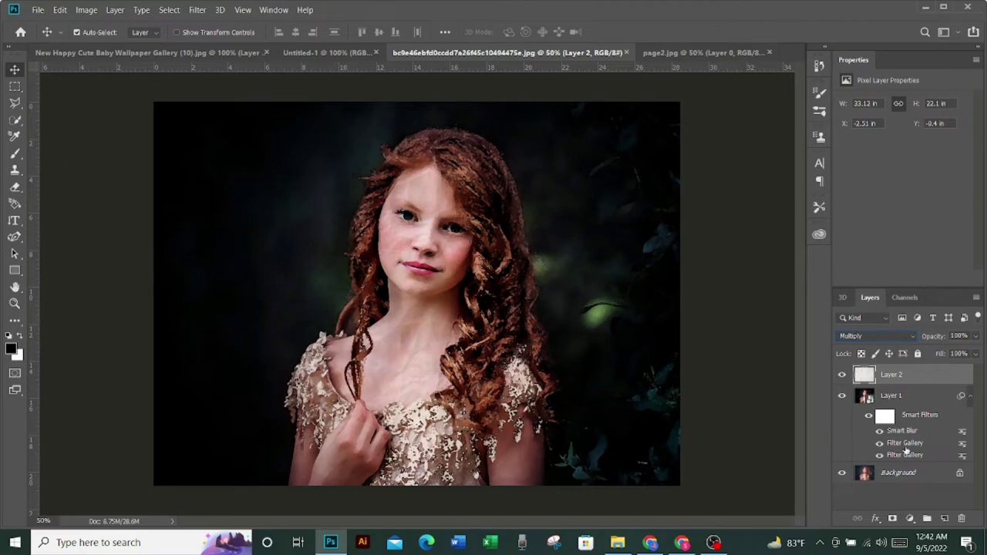
pyautogui.click(885, 397)
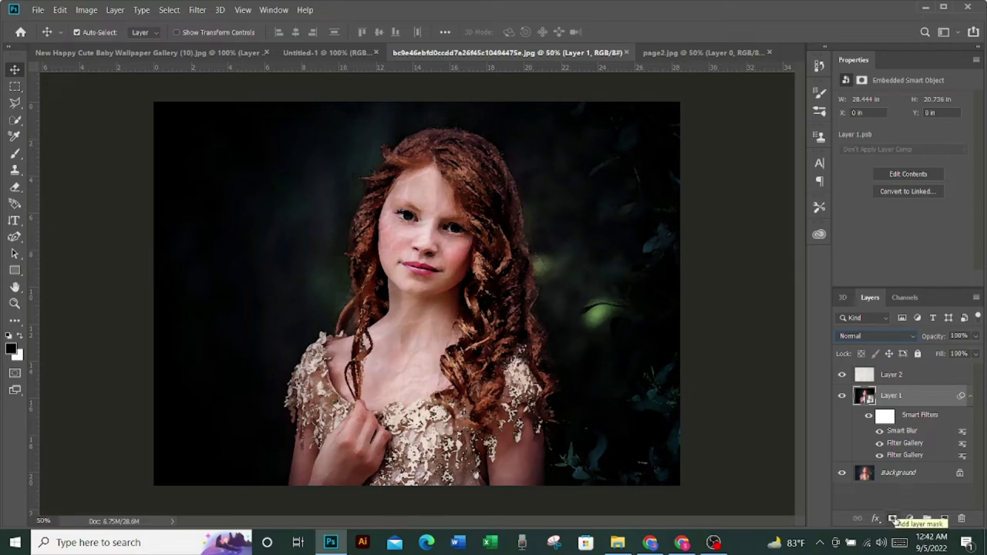
# - Give Layer 1 a black layer mask and hide the Background layer
pyautogui.click(892, 518)
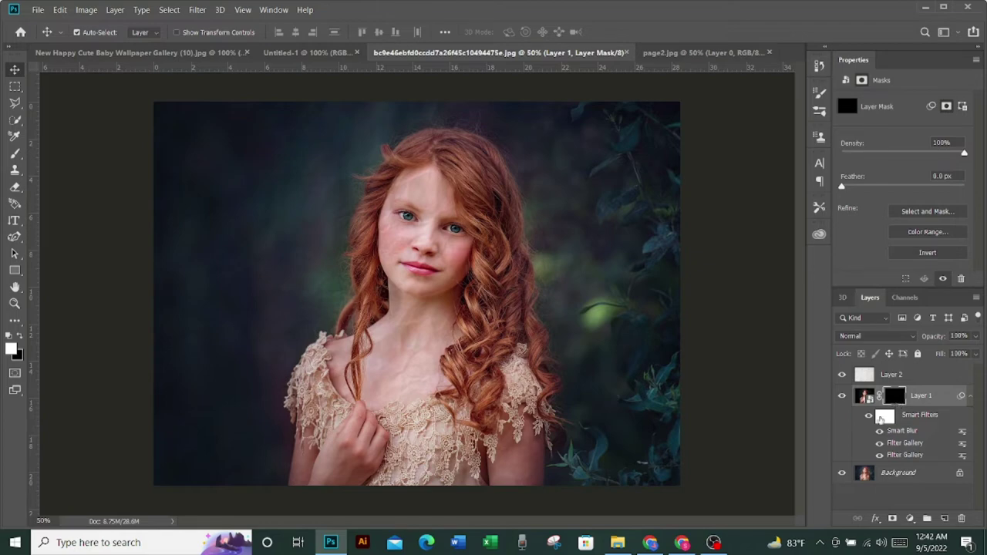
pyautogui.click(843, 474)
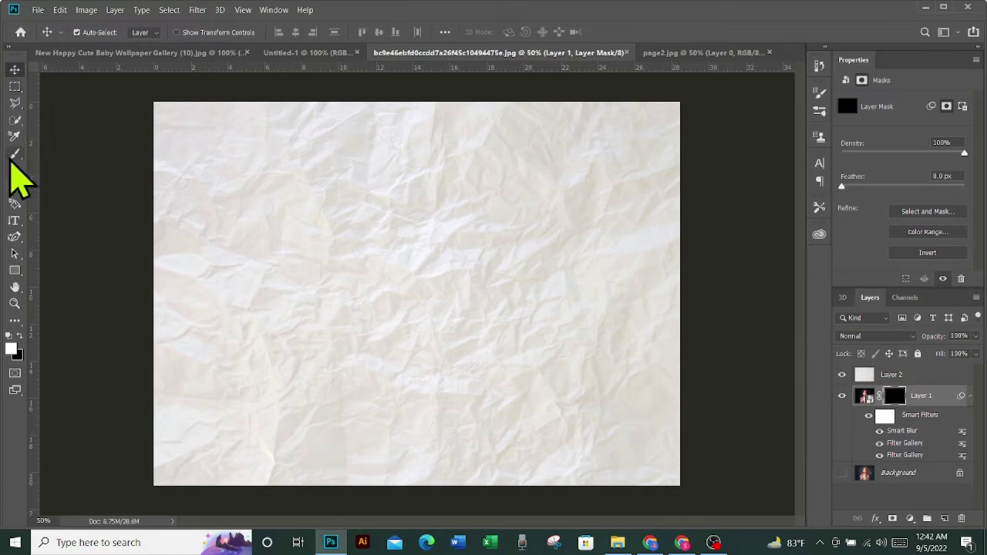
# - Dab Layer 1's mask with a 127 px round brush at 1% spacing
pyautogui.click(14, 153)
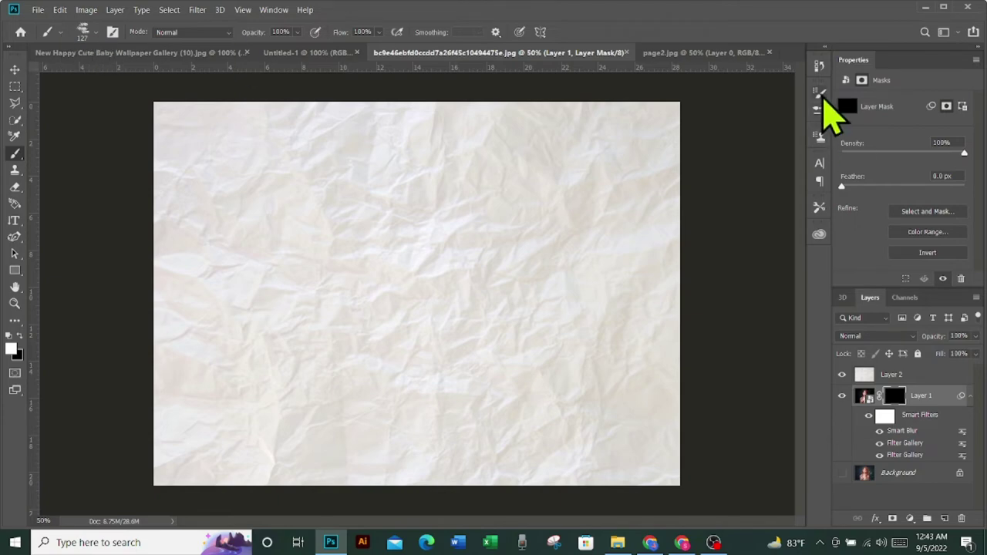
pyautogui.click(819, 93)
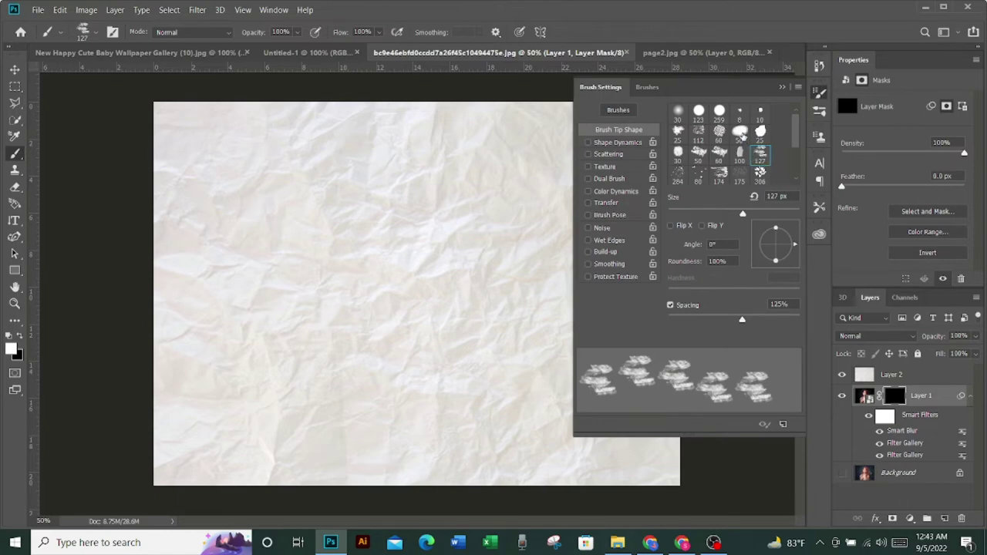
pyautogui.click(741, 132)
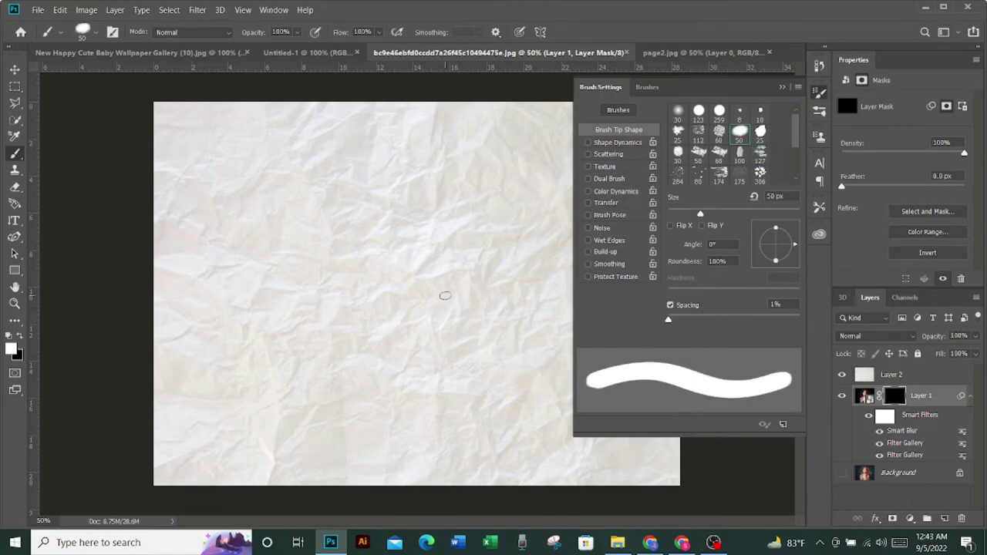
pyautogui.click(742, 214)
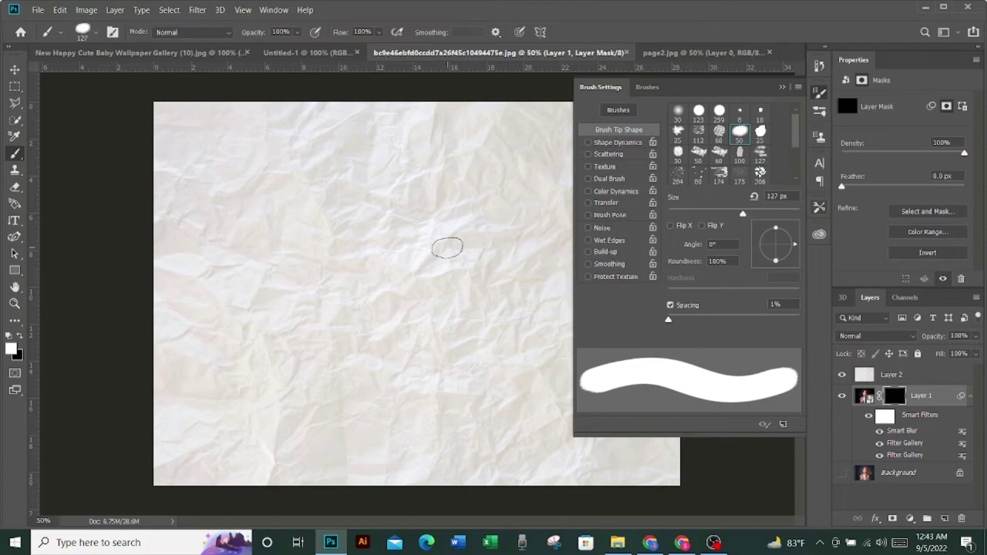
pyautogui.click(427, 242)
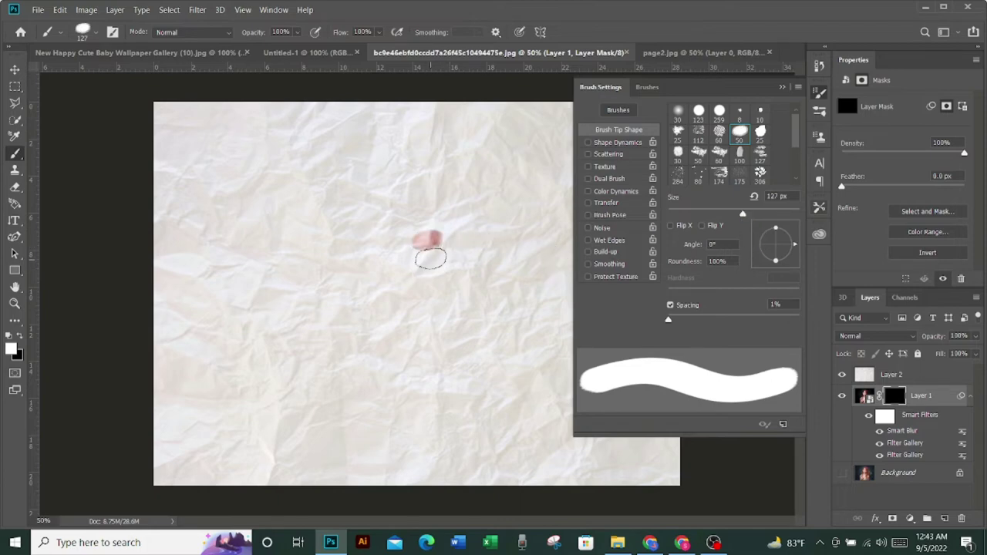
# - Paint the girl's face and surrounding hair into view on Layer 1's mask
pyautogui.click(430, 259)
pyautogui.moveTo(418, 210); pyautogui.dragTo(408, 202)
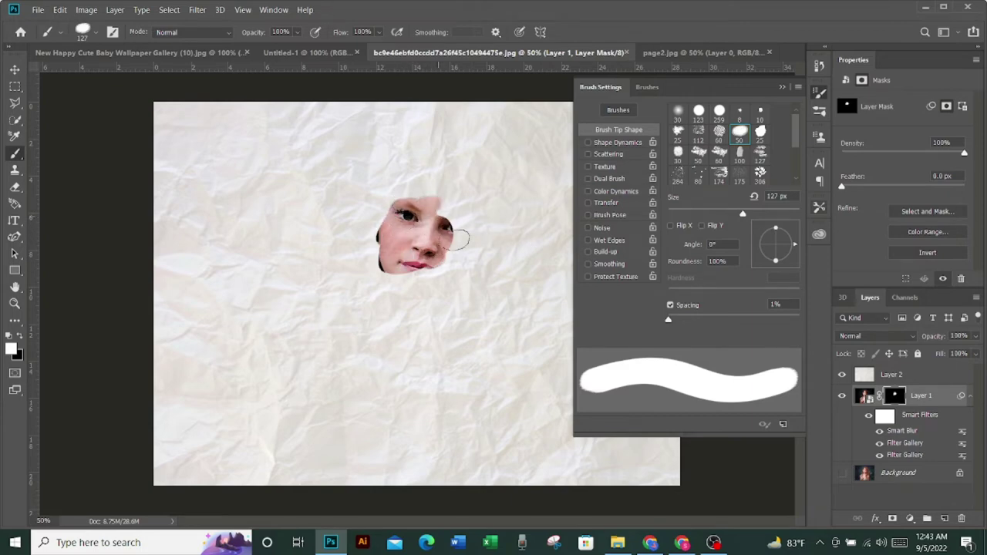
pyautogui.moveTo(457, 240)
pyautogui.mouseDown()
pyautogui.moveTo(451, 224)
pyautogui.moveTo(418, 276)
pyautogui.moveTo(441, 270)
pyautogui.mouseUp()
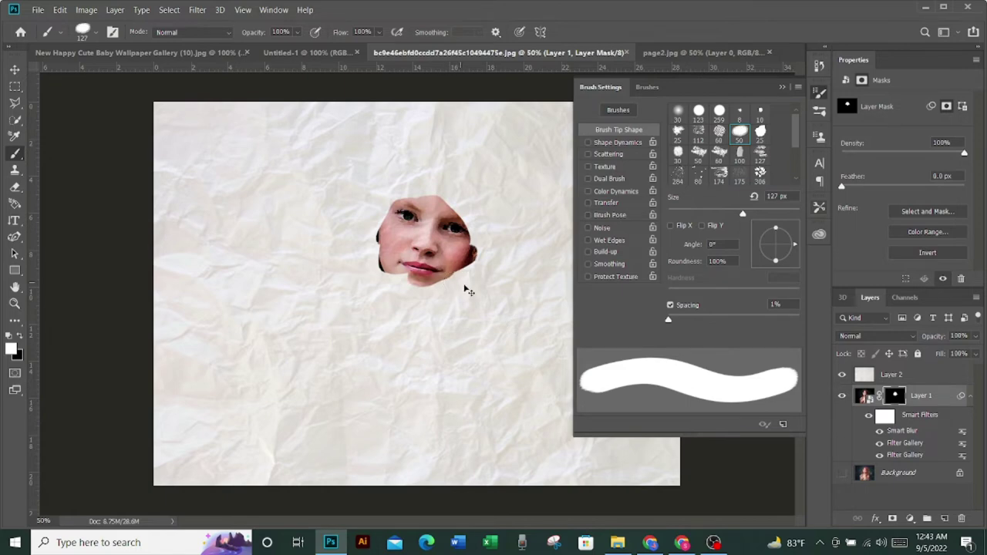
pyautogui.moveTo(370, 232)
pyautogui.mouseDown()
pyautogui.moveTo(396, 214)
pyautogui.moveTo(401, 179)
pyautogui.moveTo(413, 175)
pyautogui.moveTo(450, 177)
pyautogui.moveTo(441, 177)
pyautogui.moveTo(472, 208)
pyautogui.mouseUp()
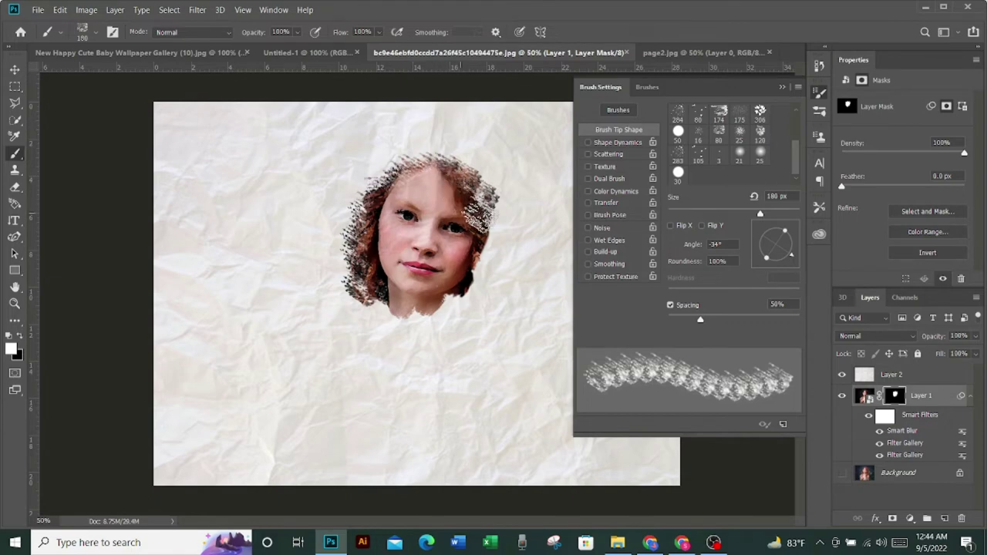
# - Paint the right-side hair, chin and neck, rotating the brush angle to -95° and 113°
pyautogui.moveTo(795, 257); pyautogui.dragTo(774, 261)
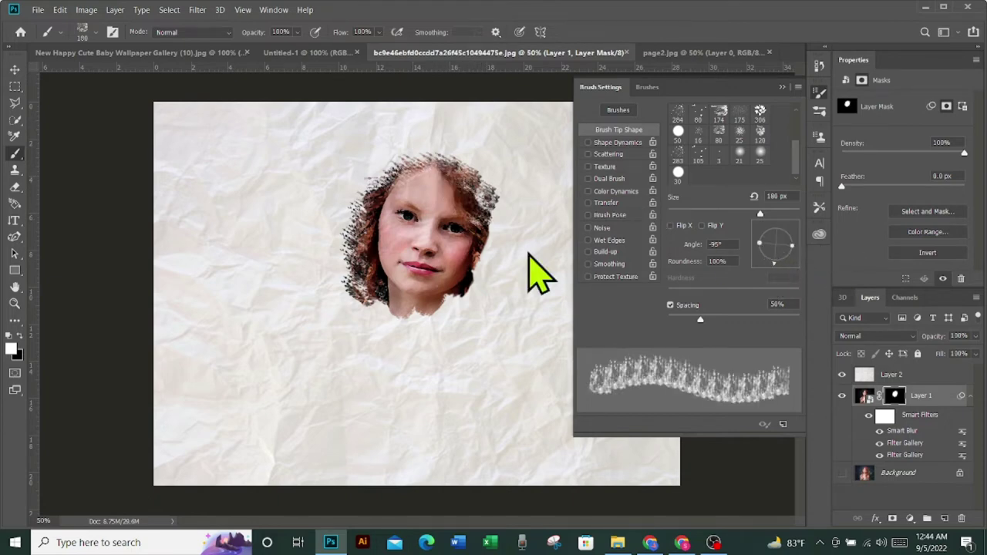
pyautogui.moveTo(500, 207)
pyautogui.mouseDown()
pyautogui.moveTo(490, 245)
pyautogui.moveTo(486, 216)
pyautogui.moveTo(487, 251)
pyautogui.mouseUp()
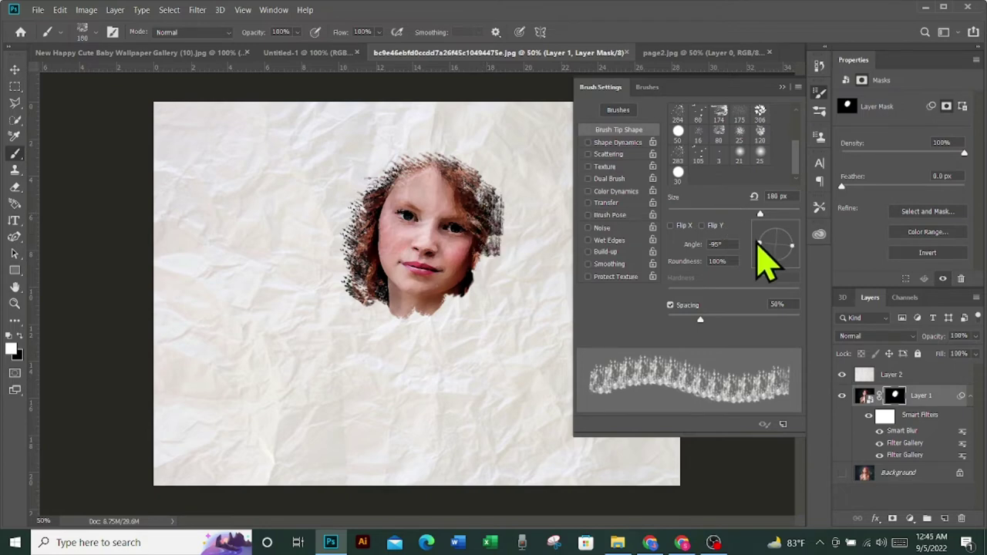
pyautogui.moveTo(775, 247); pyautogui.dragTo(770, 233)
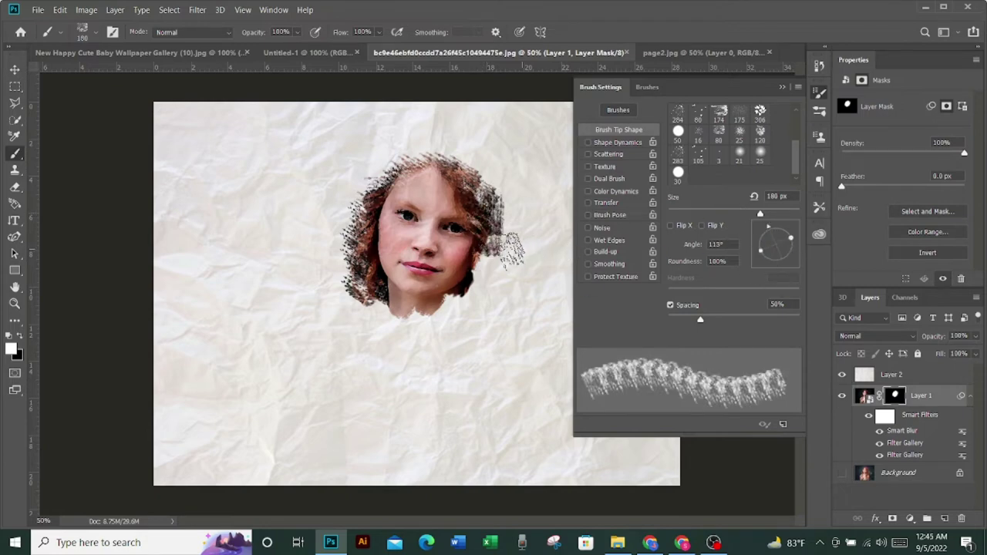
pyautogui.moveTo(487, 212); pyautogui.dragTo(472, 289)
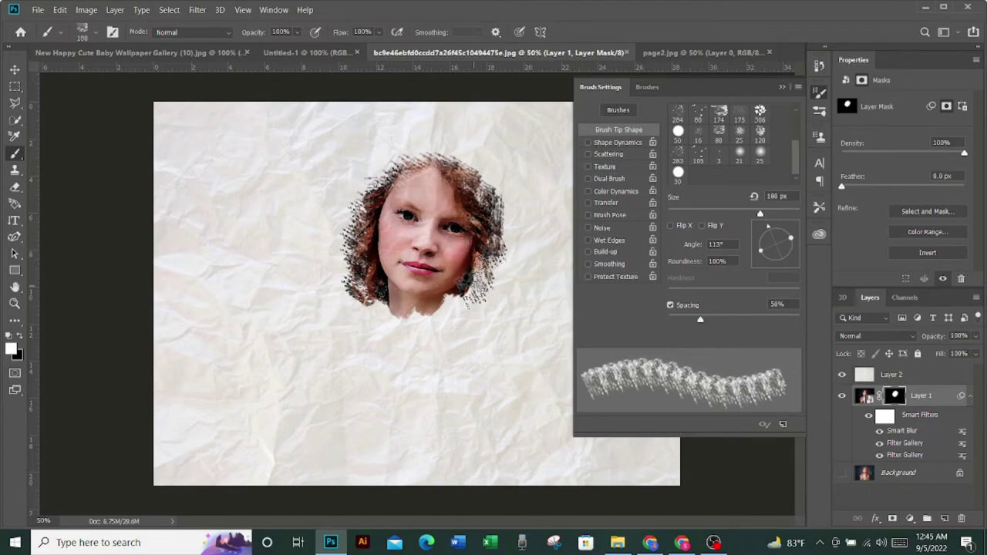
pyautogui.moveTo(485, 255)
pyautogui.mouseDown()
pyautogui.moveTo(435, 324)
pyautogui.moveTo(366, 343)
pyautogui.moveTo(465, 328)
pyautogui.mouseUp()
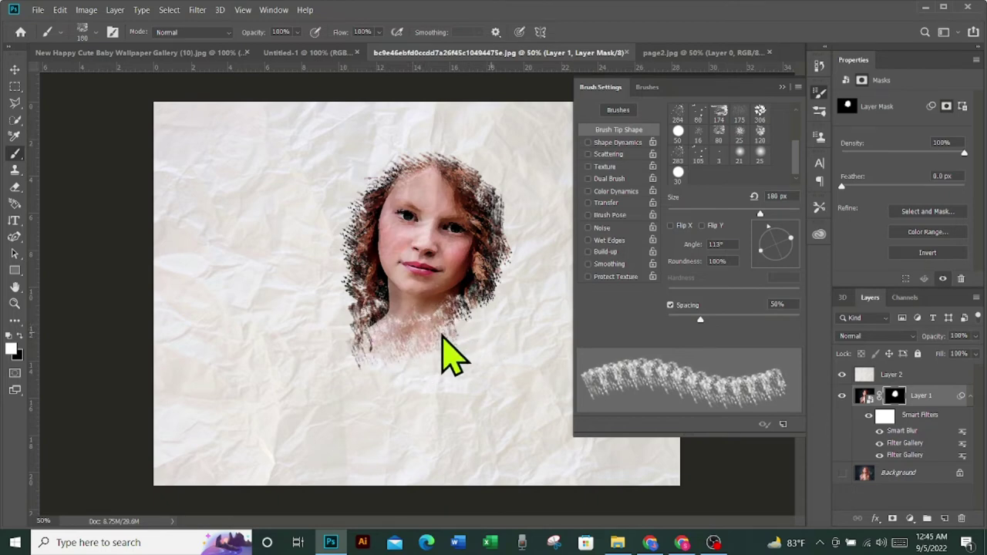
pyautogui.moveTo(464, 328)
pyautogui.mouseDown()
pyautogui.moveTo(478, 332)
pyautogui.moveTo(451, 345)
pyautogui.moveTo(474, 351)
pyautogui.moveTo(459, 317)
pyautogui.moveTo(410, 324)
pyautogui.moveTo(393, 372)
pyautogui.mouseUp()
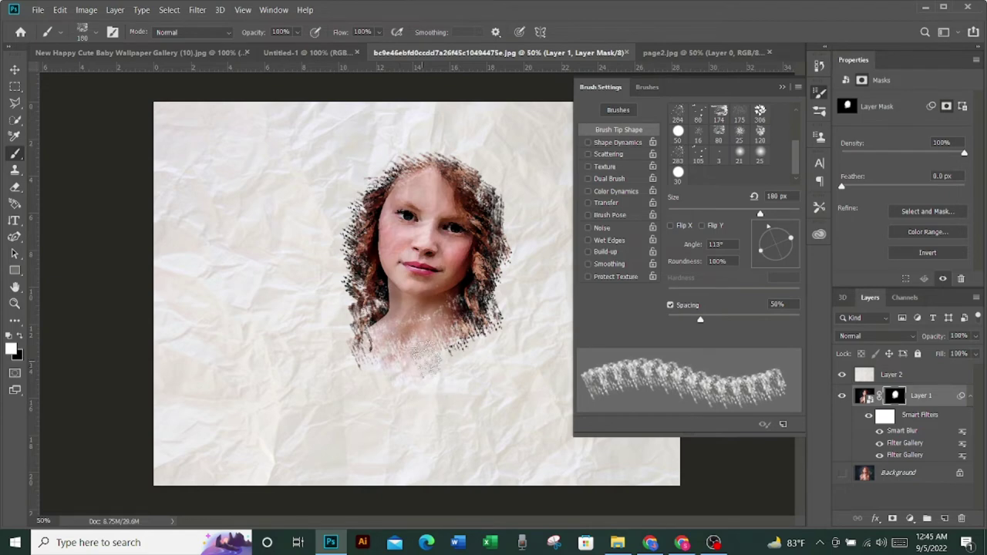
pyautogui.moveTo(409, 368); pyautogui.dragTo(418, 375)
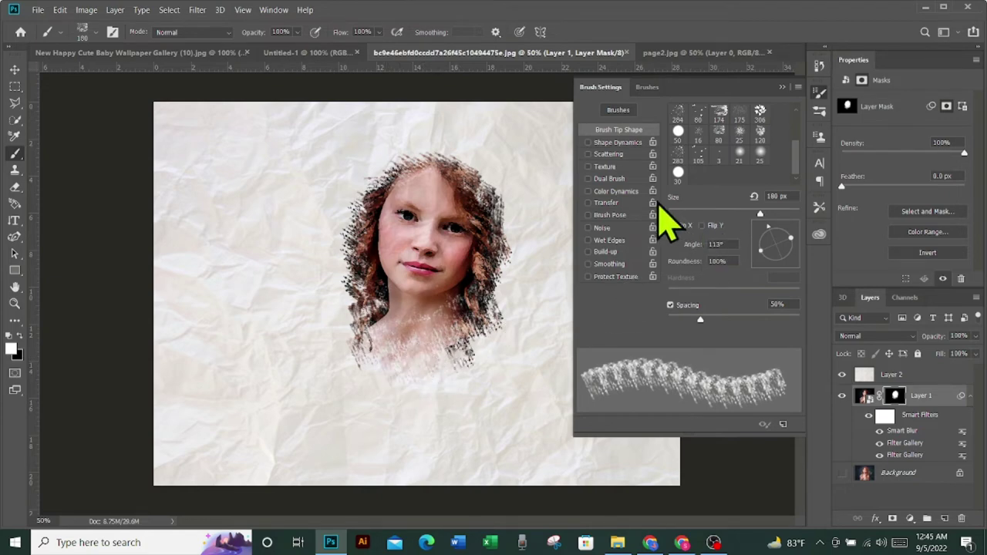
# - Add hair specks along the right edge with brush 16 at 84 px, then pick soft round 21 at 90 px
pyautogui.click(699, 136)
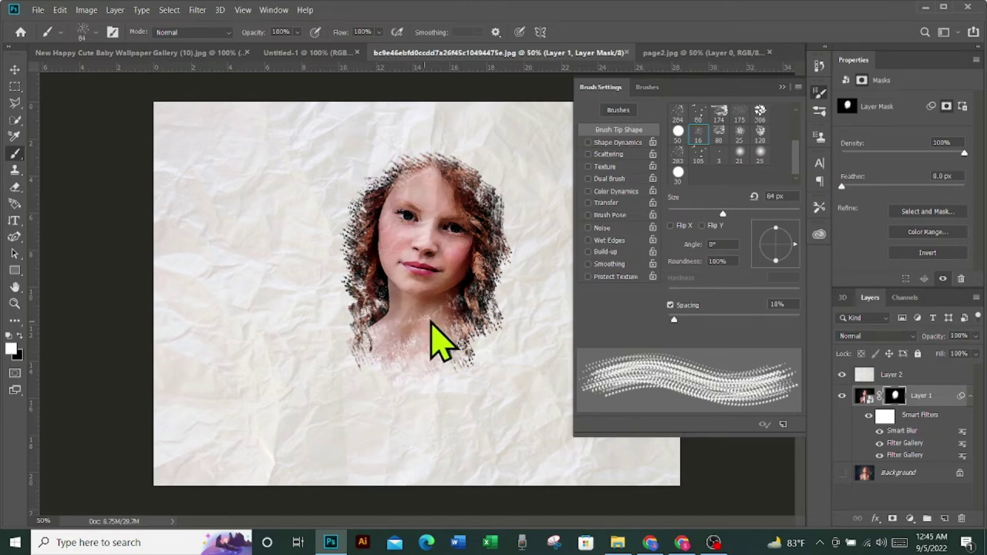
pyautogui.moveTo(484, 349); pyautogui.dragTo(489, 347)
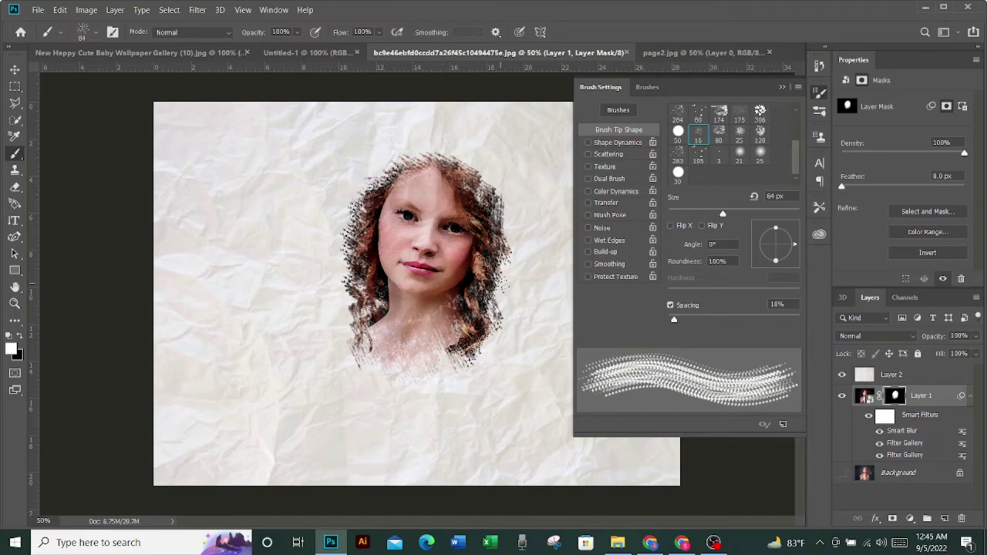
pyautogui.moveTo(467, 347); pyautogui.dragTo(443, 367)
pyautogui.moveTo(505, 274)
pyautogui.mouseDown()
pyautogui.moveTo(494, 289)
pyautogui.moveTo(490, 343)
pyautogui.mouseUp()
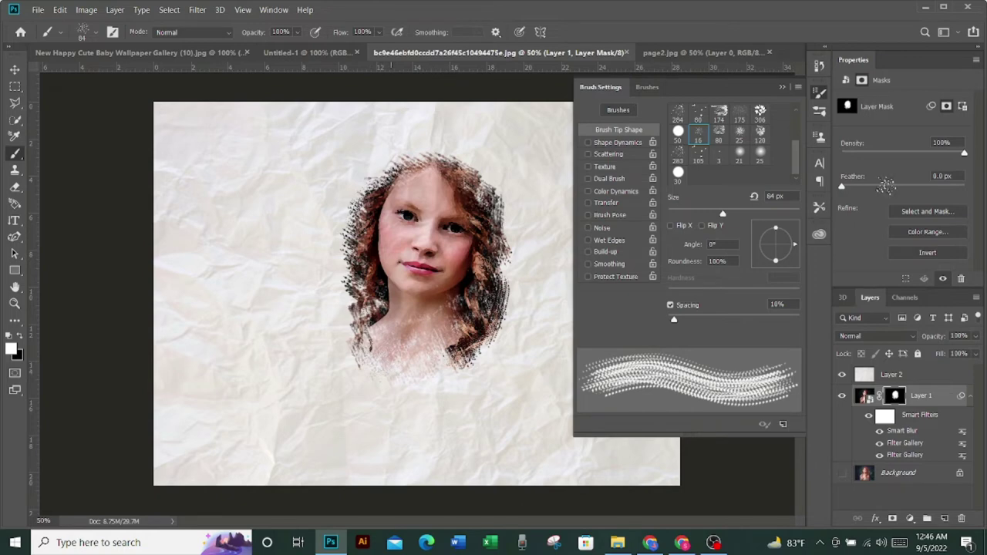
pyautogui.click(739, 154)
pyautogui.click(727, 213)
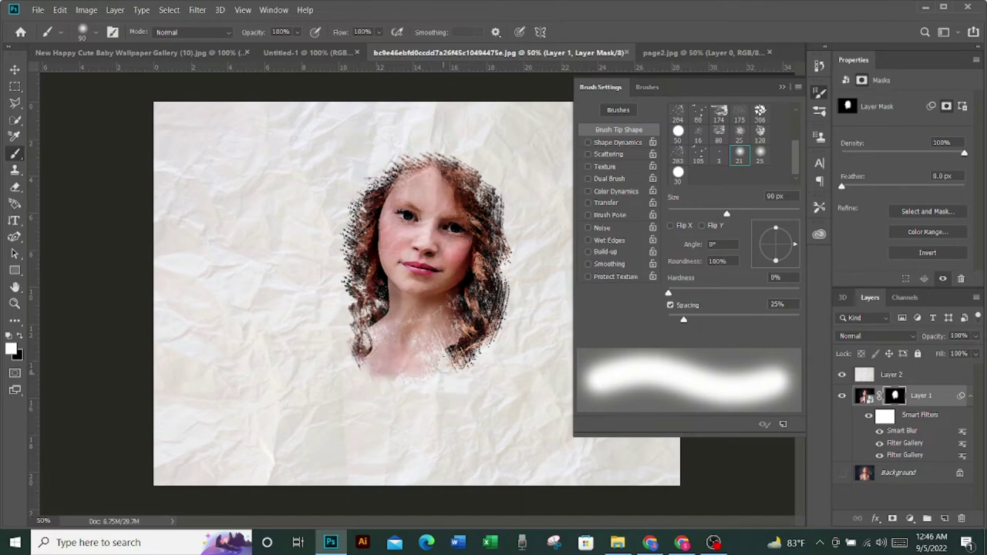
# - Reveal hair below the chin, then spatter brush 25 at 120 px on lower-left hair and shoulder
pyautogui.moveTo(463, 364); pyautogui.dragTo(456, 383)
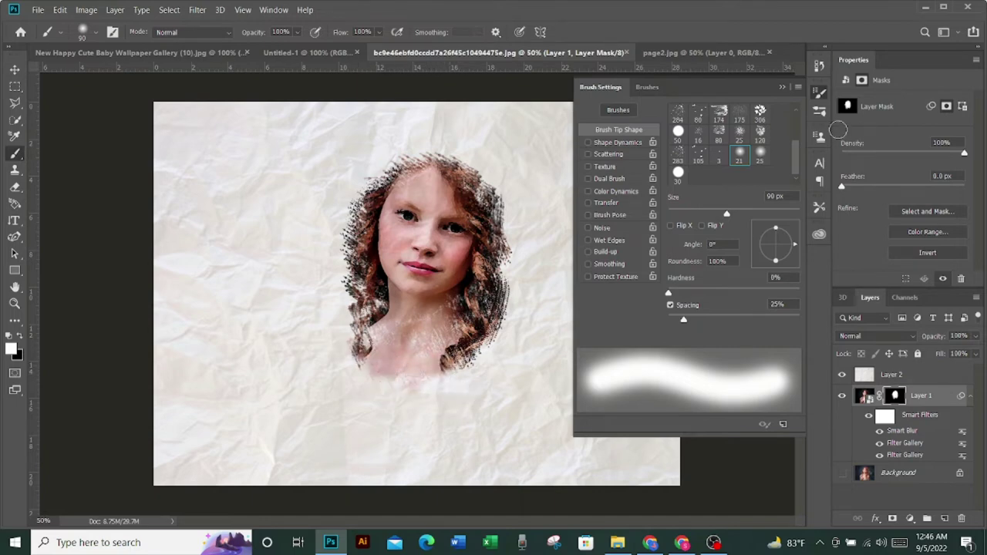
pyautogui.click(742, 136)
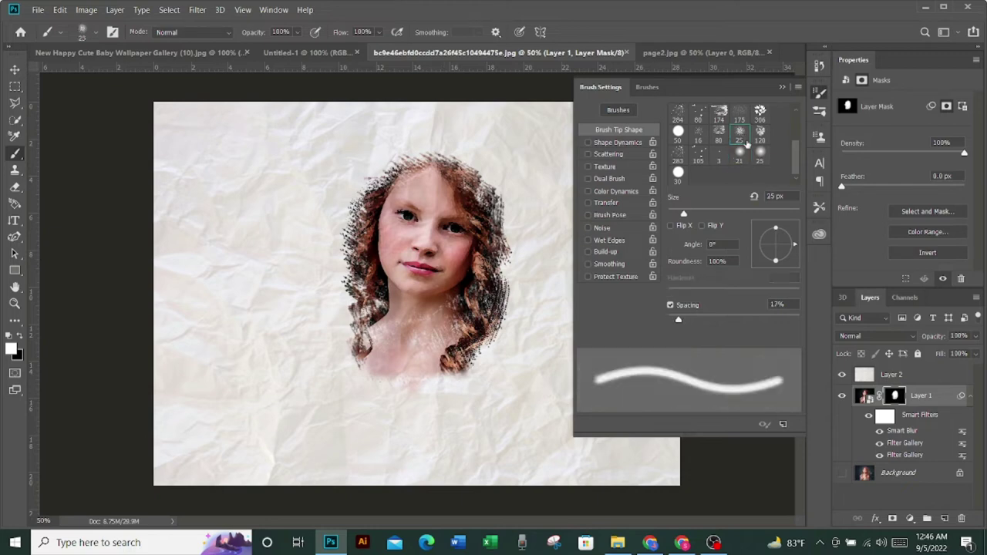
pyautogui.click(740, 214)
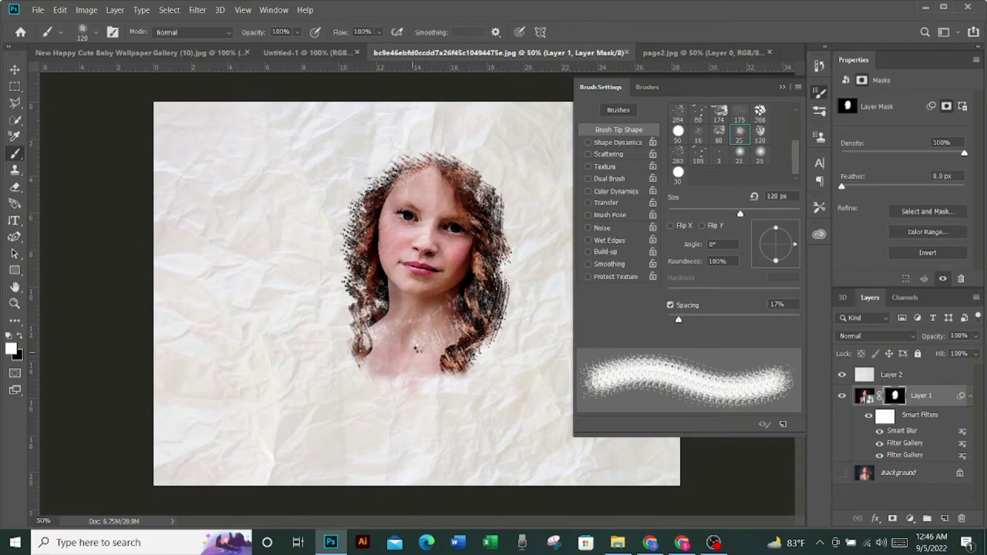
pyautogui.moveTo(416, 349)
pyautogui.mouseDown()
pyautogui.moveTo(351, 370)
pyautogui.moveTo(346, 259)
pyautogui.moveTo(341, 375)
pyautogui.moveTo(340, 337)
pyautogui.mouseUp()
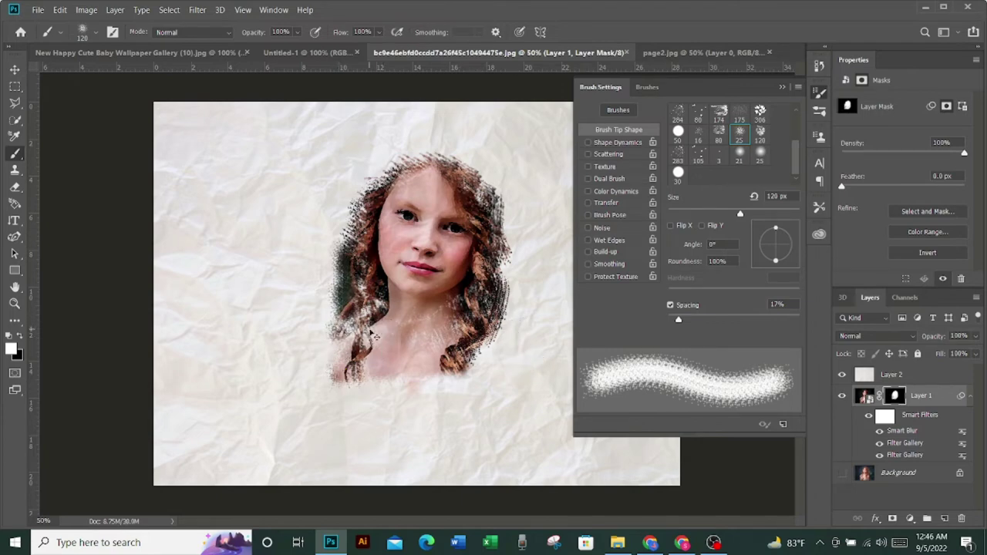
pyautogui.moveTo(372, 333)
pyautogui.mouseDown()
pyautogui.moveTo(339, 270)
pyautogui.moveTo(335, 384)
pyautogui.mouseUp()
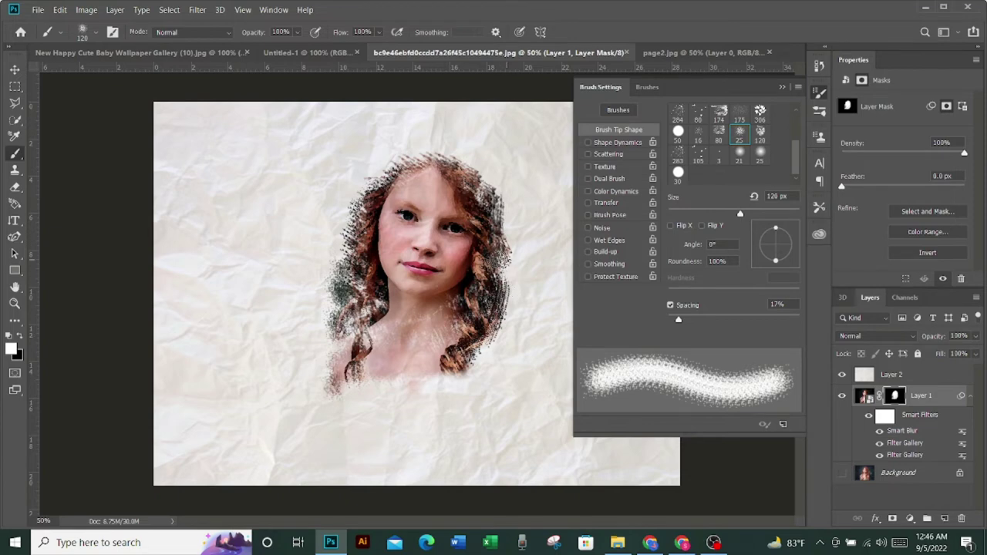
# - Spread speckled texture around the right hair edge, head top and bottom edges
pyautogui.moveTo(503, 266)
pyautogui.mouseDown()
pyautogui.moveTo(496, 343)
pyautogui.moveTo(481, 371)
pyautogui.mouseUp()
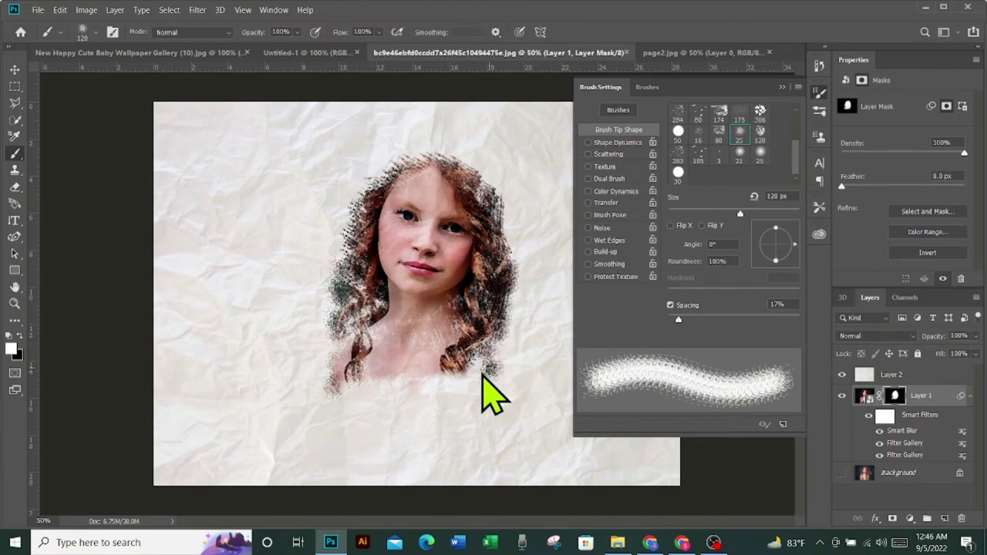
pyautogui.moveTo(432, 151)
pyautogui.mouseDown()
pyautogui.moveTo(421, 147)
pyautogui.moveTo(366, 198)
pyautogui.mouseUp()
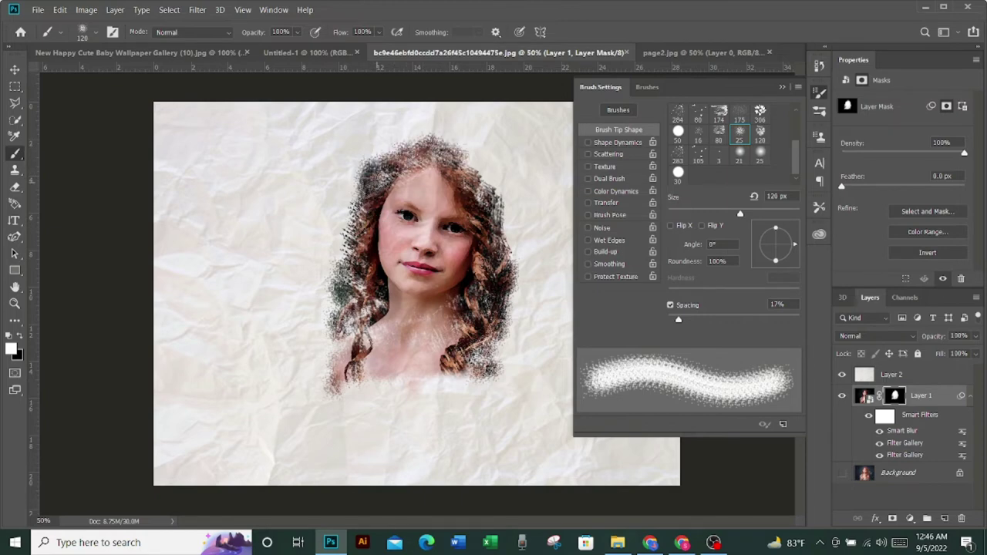
pyautogui.moveTo(530, 163)
pyautogui.mouseDown()
pyautogui.moveTo(488, 155)
pyautogui.moveTo(487, 181)
pyautogui.moveTo(520, 258)
pyautogui.mouseUp()
pyautogui.moveTo(511, 326)
pyautogui.mouseDown()
pyautogui.moveTo(489, 205)
pyautogui.moveTo(476, 192)
pyautogui.mouseUp()
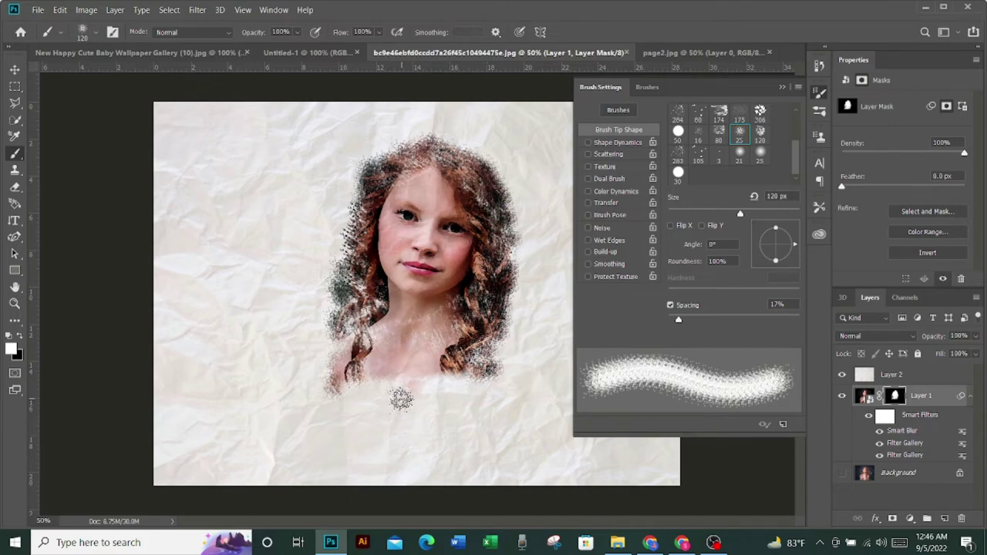
pyautogui.moveTo(362, 398)
pyautogui.mouseDown()
pyautogui.moveTo(352, 412)
pyautogui.moveTo(418, 424)
pyautogui.moveTo(472, 382)
pyautogui.moveTo(515, 378)
pyautogui.moveTo(514, 301)
pyautogui.mouseUp()
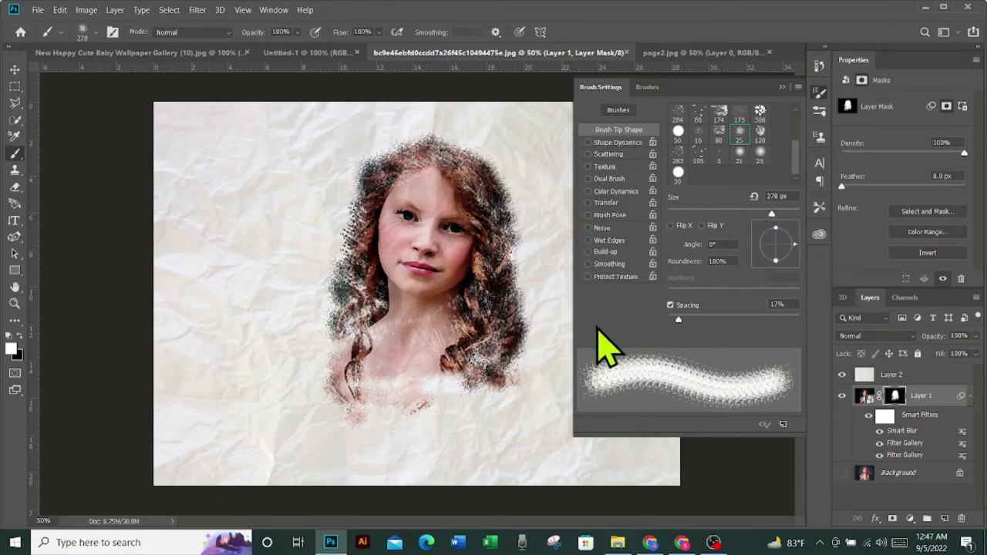
pyautogui.moveTo(413, 393)
pyautogui.mouseDown()
pyautogui.moveTo(361, 389)
pyautogui.moveTo(333, 358)
pyautogui.moveTo(339, 327)
pyautogui.moveTo(359, 316)
pyautogui.mouseUp()
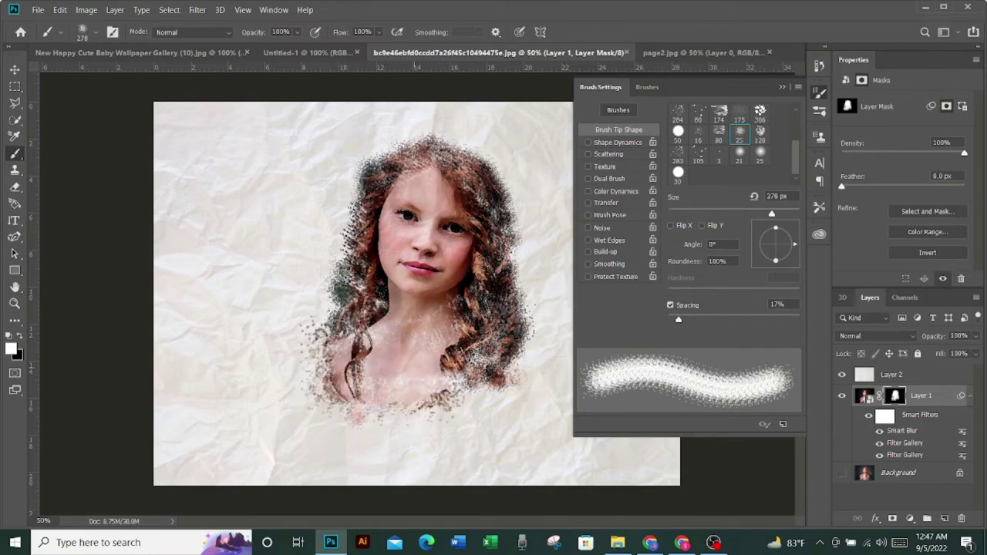
pyautogui.moveTo(509, 331); pyautogui.dragTo(493, 247)
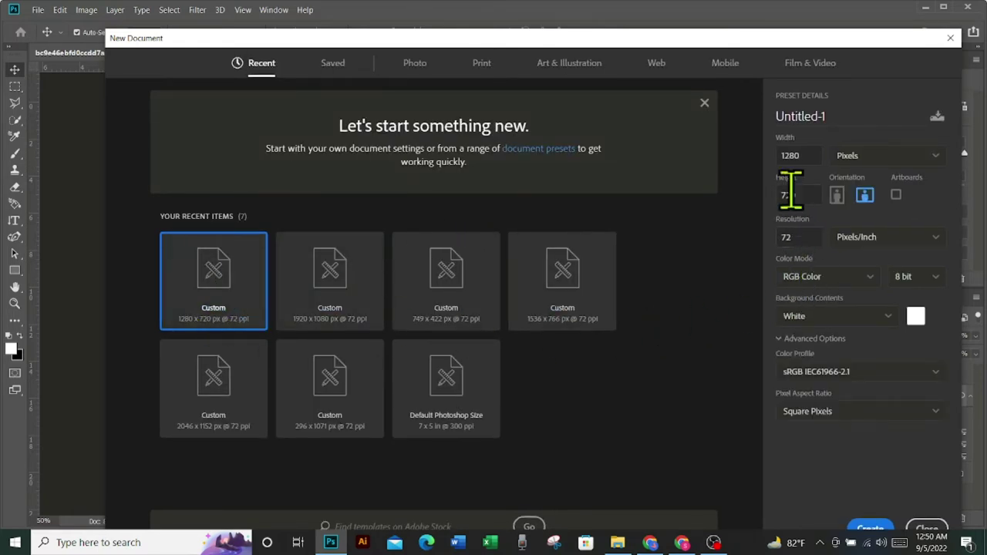
# - Create the blank white 1280 × 720 px Untitled-1 document
pyautogui.click(872, 531)
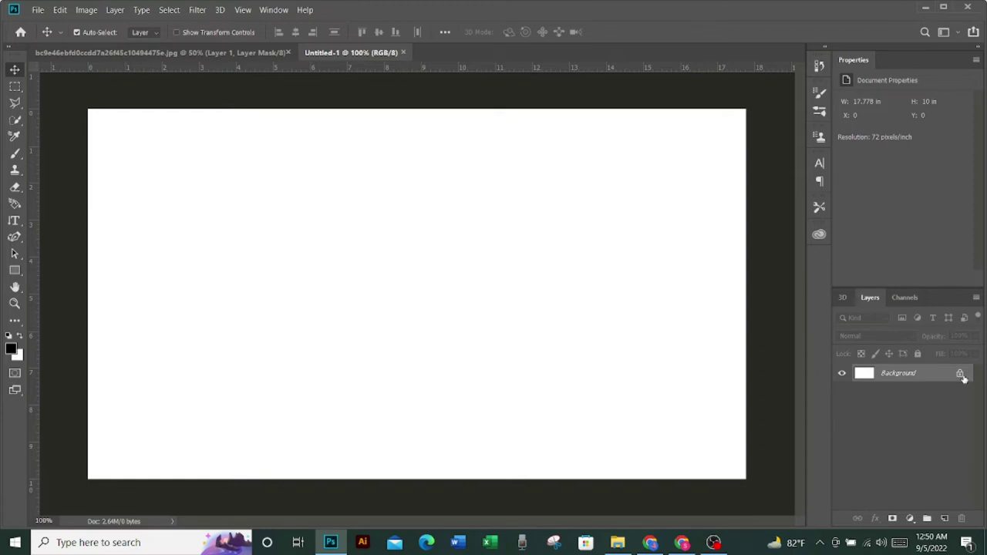
pyautogui.click(37, 10)
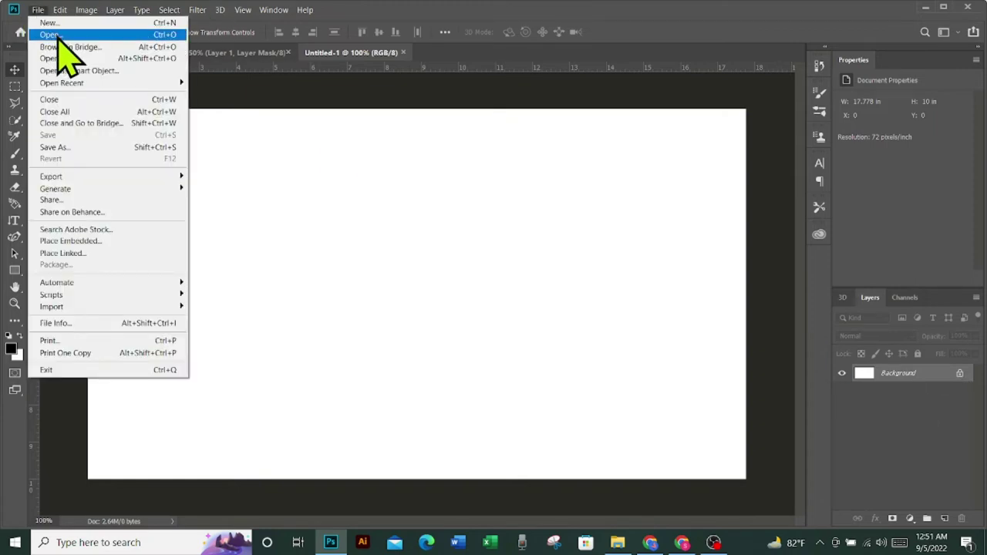
# - Open 'New Happy Cute Baby Wallpaper Gallery (10).jpg' from the wrk image folder
pyautogui.click(61, 37)
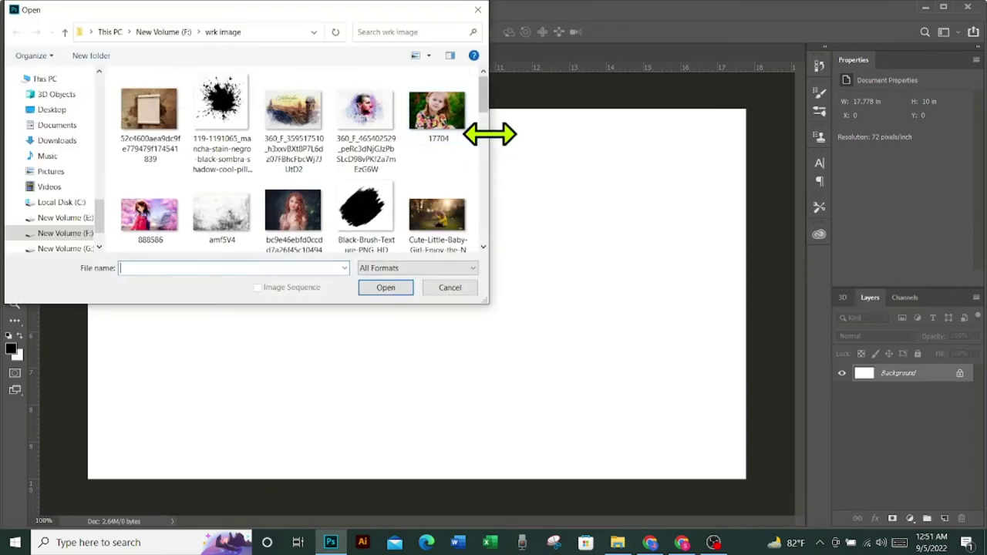
pyautogui.scroll(-1, 488, 128)
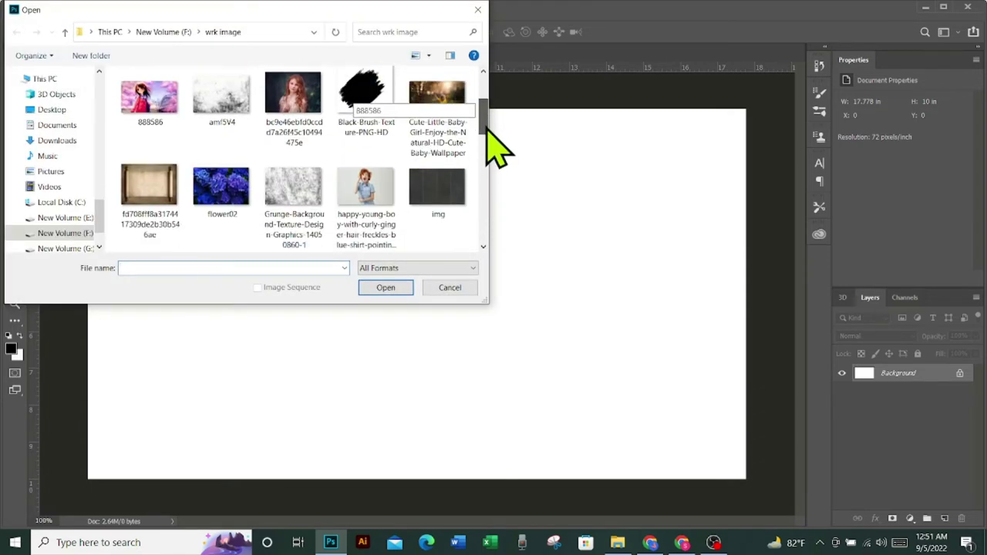
pyautogui.moveTo(488, 129); pyautogui.dragTo(486, 153)
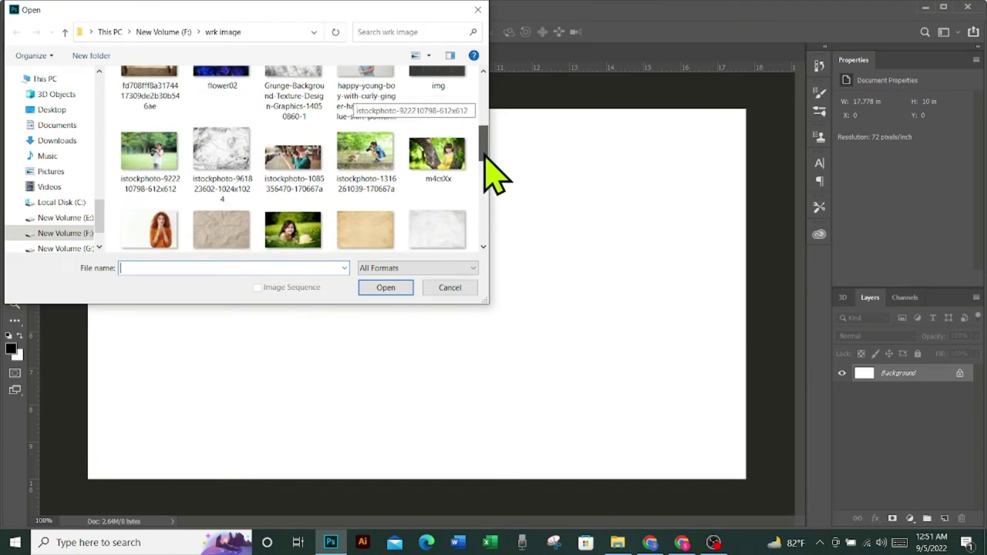
pyautogui.scroll(-1, 488, 164)
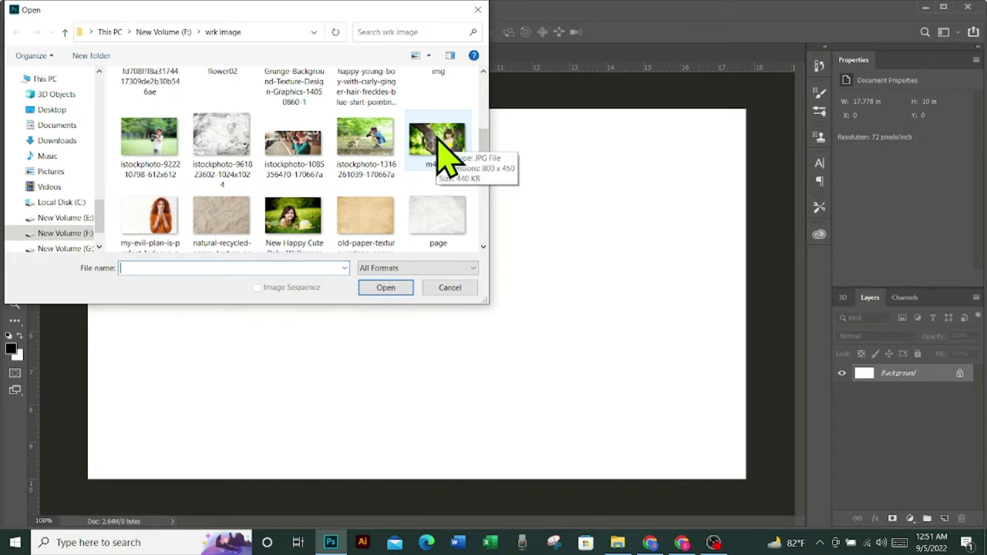
pyautogui.click(441, 150)
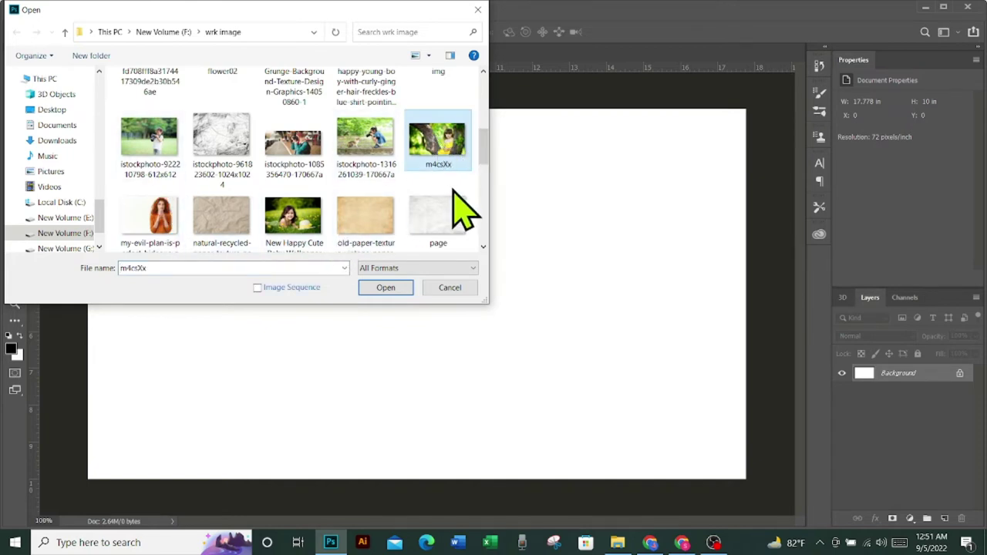
pyautogui.moveTo(484, 148); pyautogui.dragTo(483, 218)
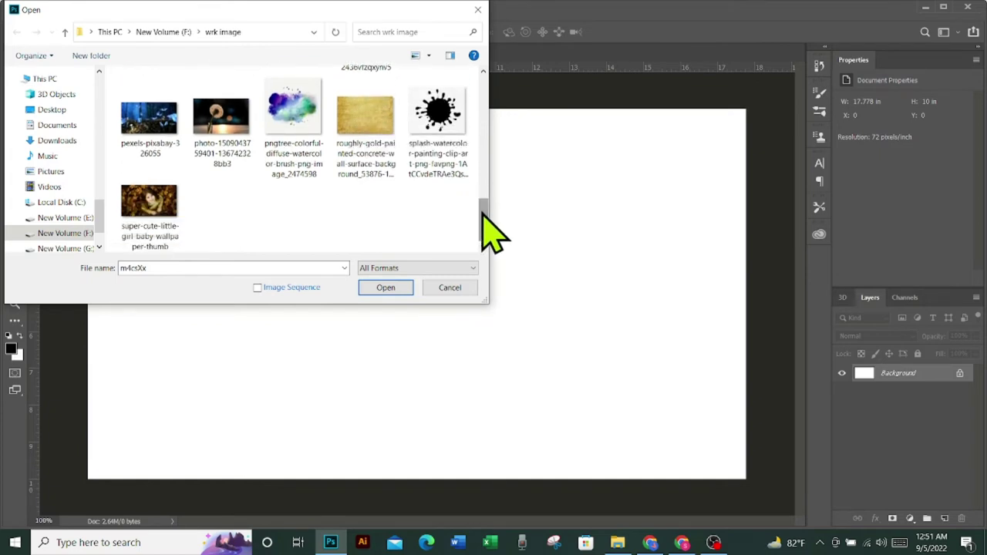
pyautogui.moveTo(484, 232); pyautogui.dragTo(484, 166)
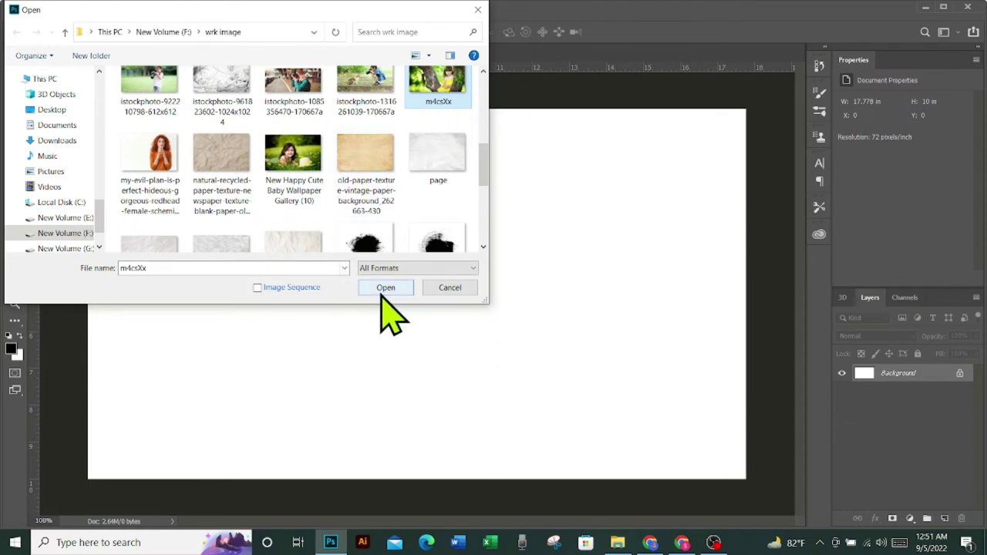
pyautogui.click(291, 153)
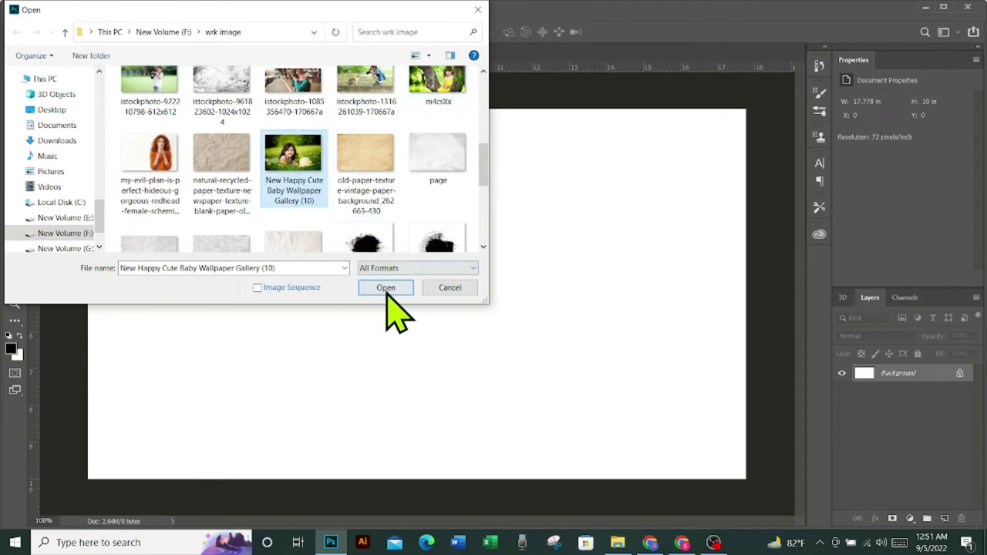
pyautogui.click(385, 287)
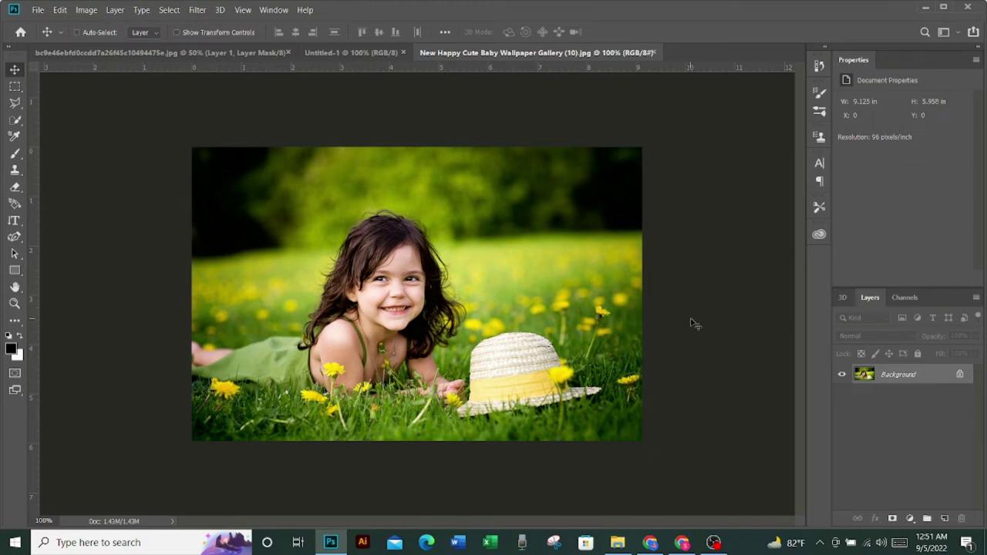
# - Duplicate the Background onto Layer 1 and convert Layer 1 to a Smart Object
pyautogui.hotkey('ctrl', 'j')
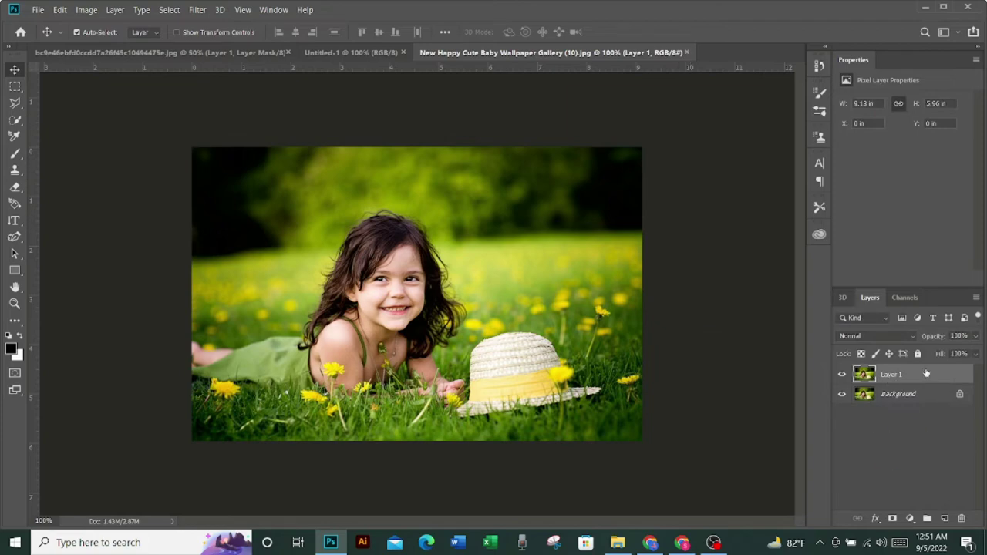
pyautogui.rightClick(924, 373)
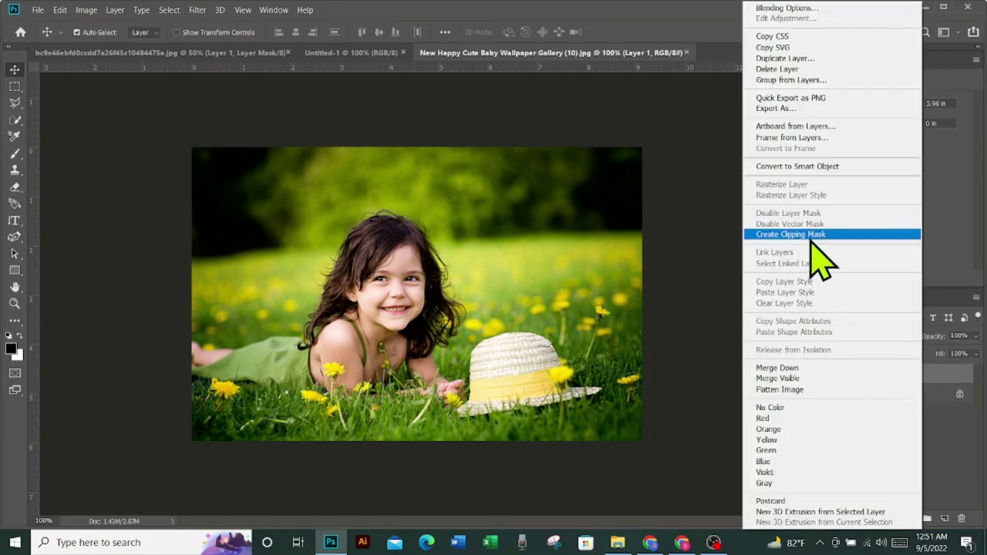
pyautogui.click(820, 166)
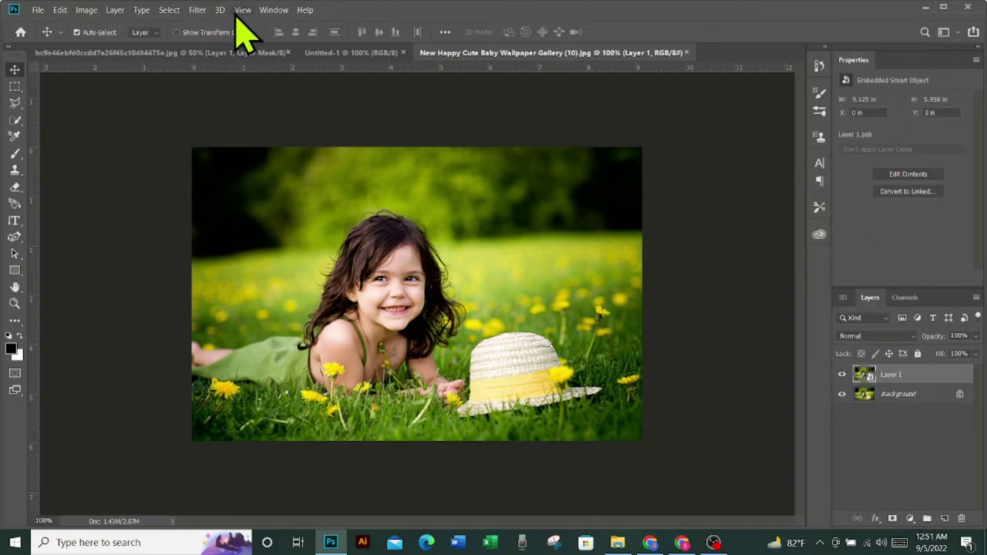
pyautogui.click(198, 10)
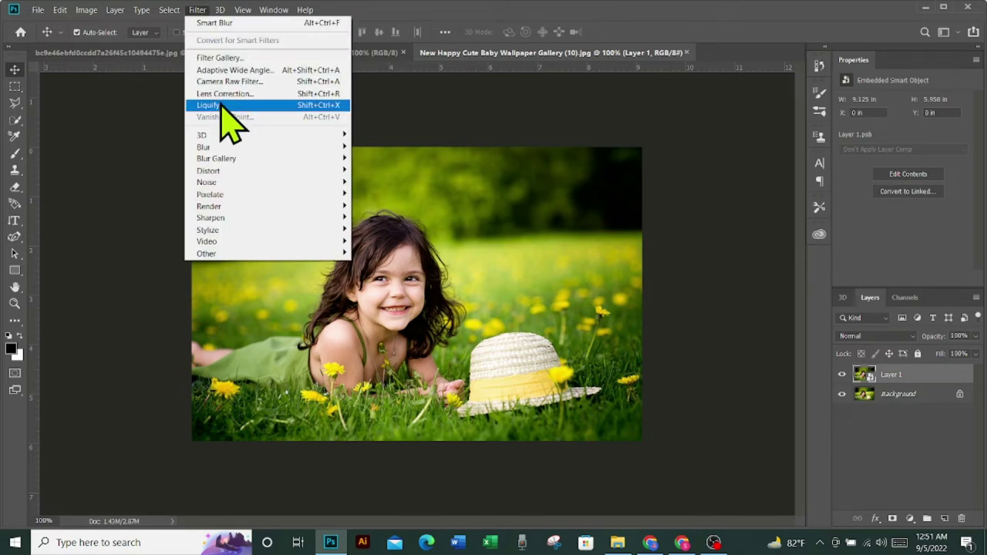
# - Apply a Watercolor smart filter with Brush Detail 12 and Shadow Intensity 2
pyautogui.click(225, 58)
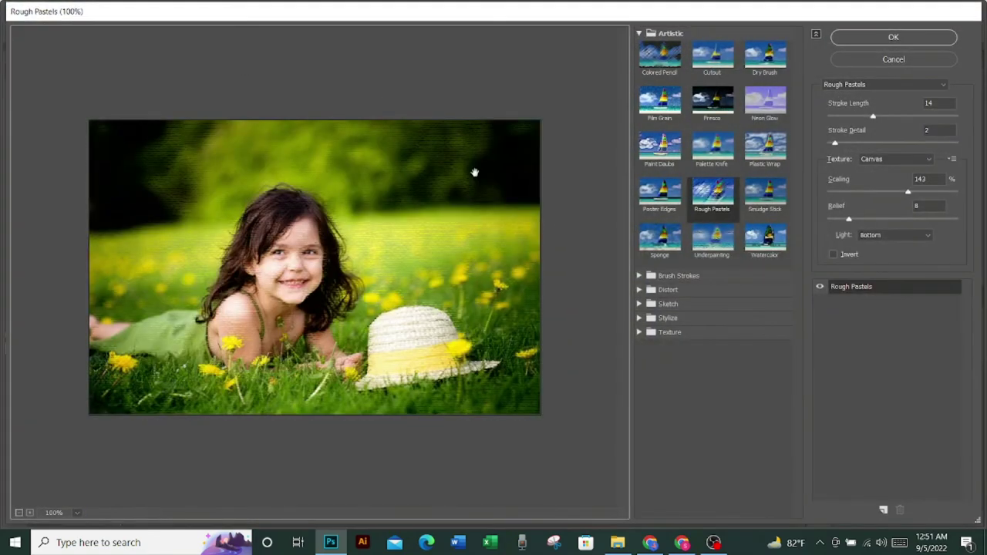
pyautogui.click(766, 237)
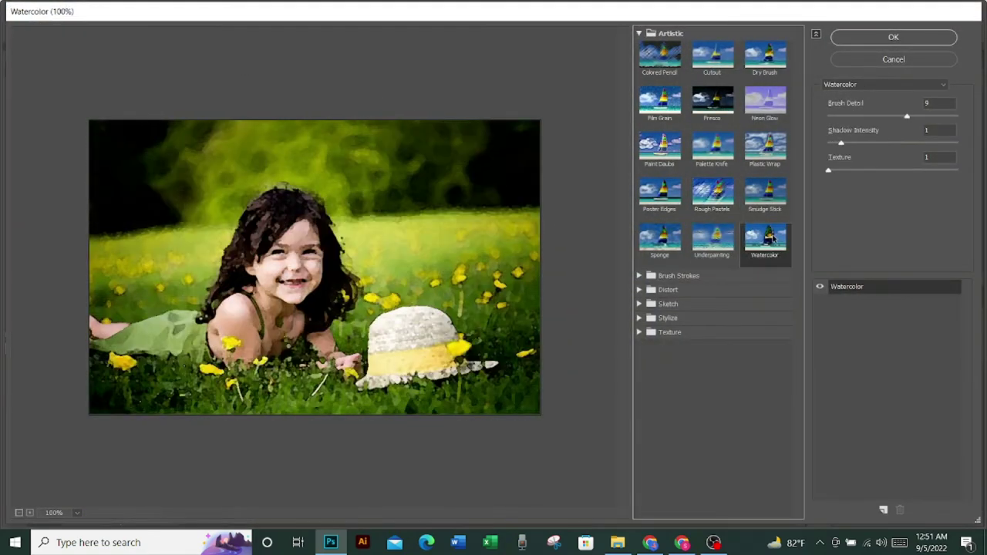
pyautogui.click(929, 115)
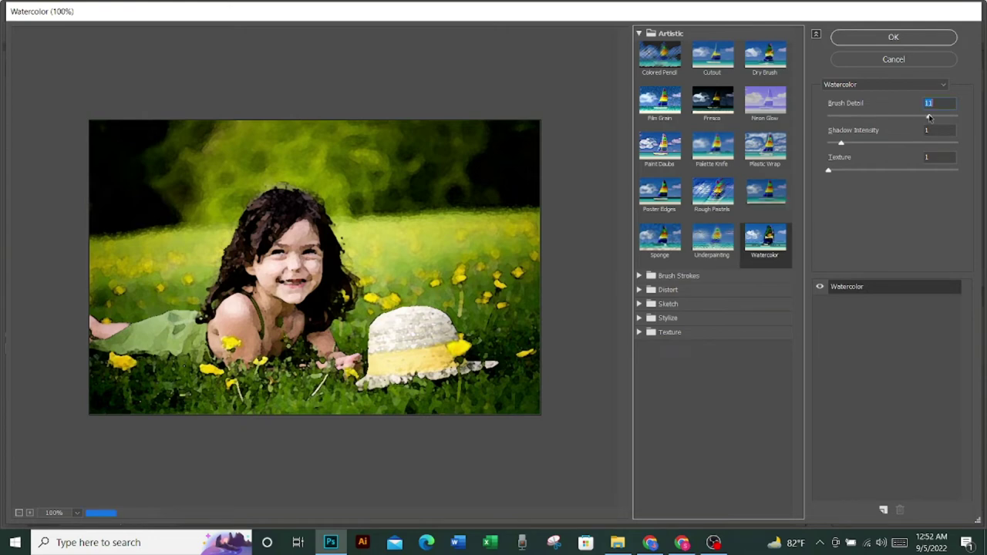
pyautogui.moveTo(907, 124)
pyautogui.mouseDown()
pyautogui.moveTo(890, 128)
pyautogui.moveTo(938, 133)
pyautogui.mouseUp()
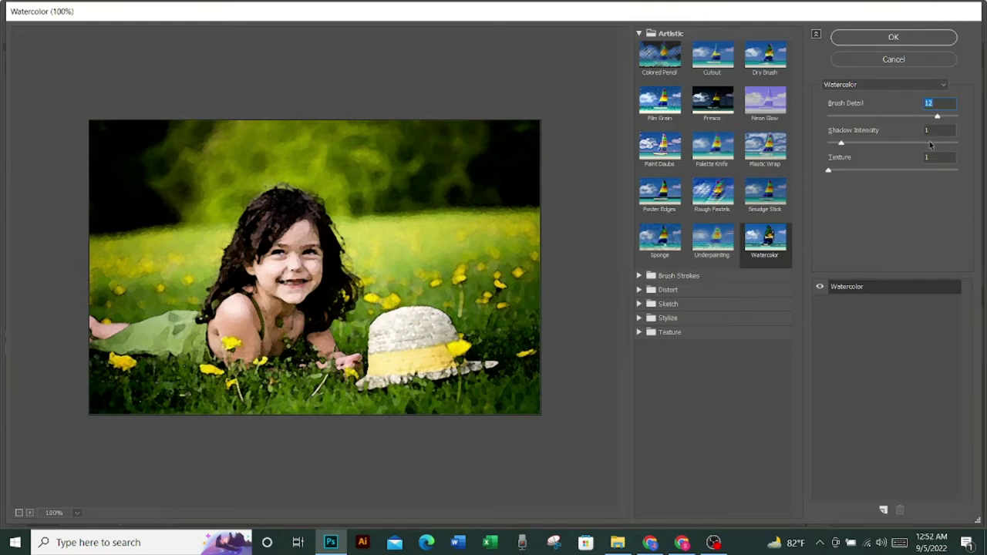
pyautogui.click(850, 144)
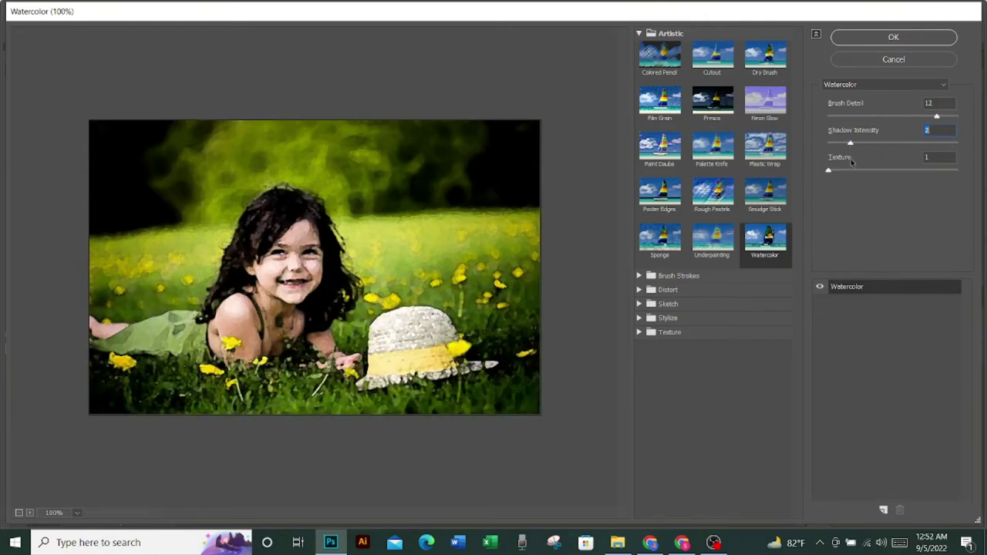
pyautogui.moveTo(852, 161)
pyautogui.mouseDown()
pyautogui.moveTo(836, 162)
pyautogui.moveTo(849, 162)
pyautogui.mouseUp()
pyautogui.click(863, 39)
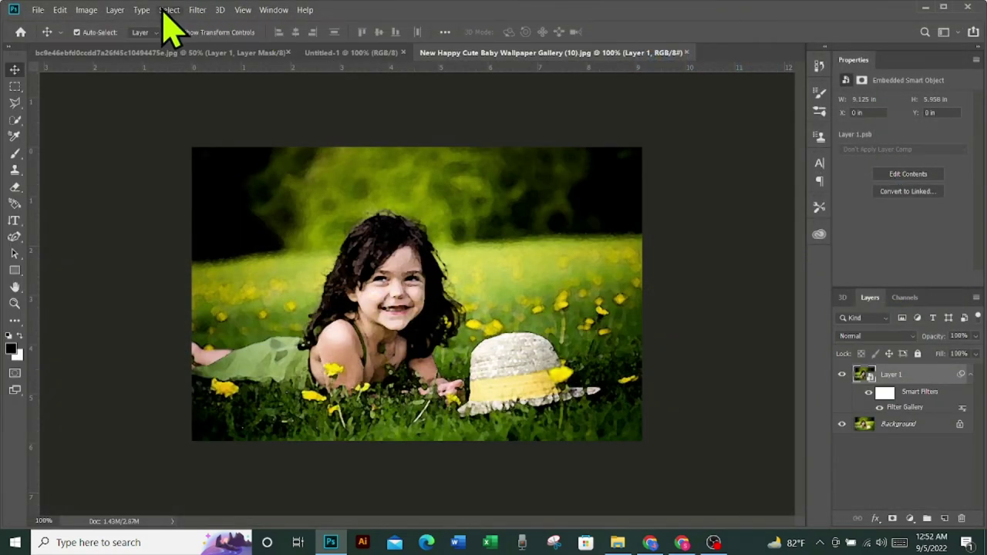
# - Apply Filter Gallery's Palette Knife to Layer 1 at Stroke Size 3, Stroke Detail 2 and Softness 2
pyautogui.click(198, 10)
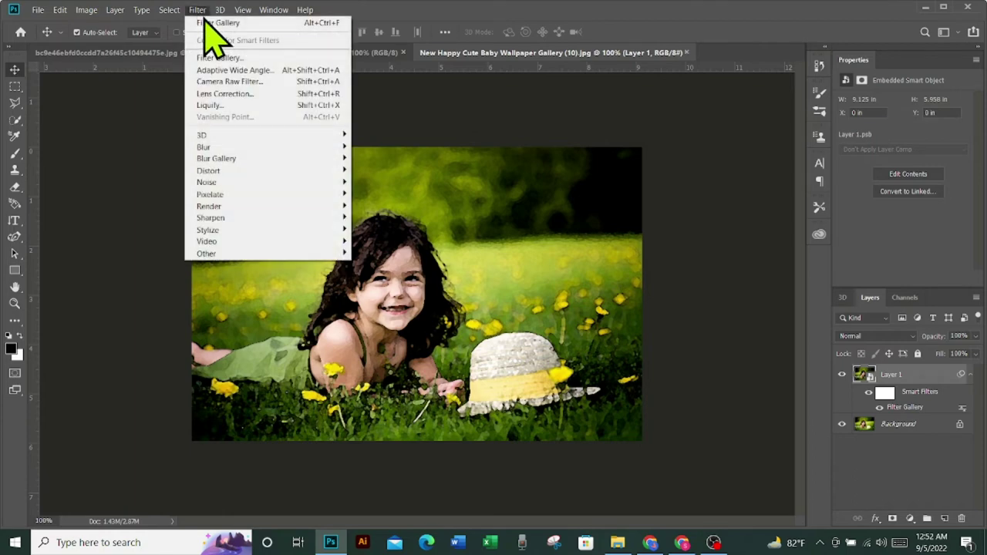
pyautogui.click(224, 58)
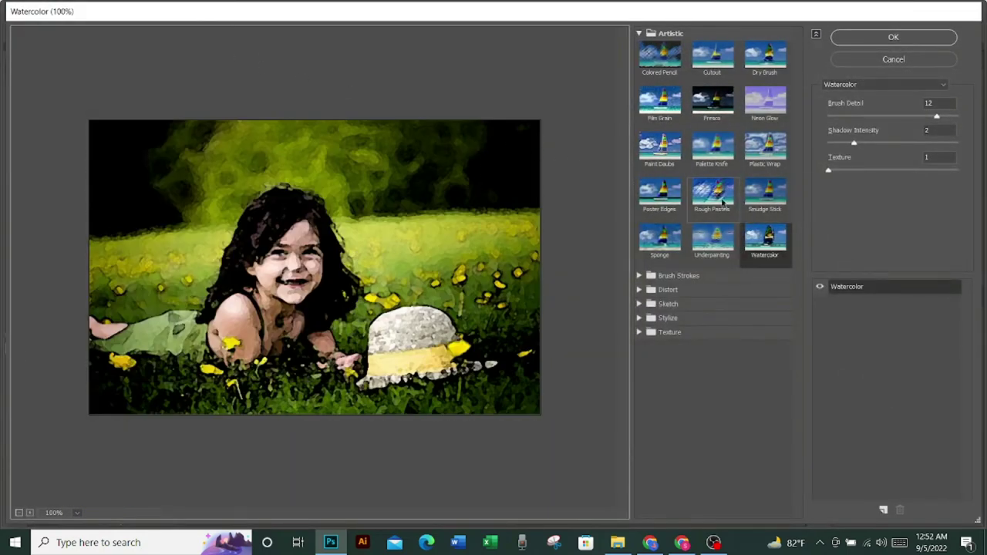
pyautogui.click(713, 202)
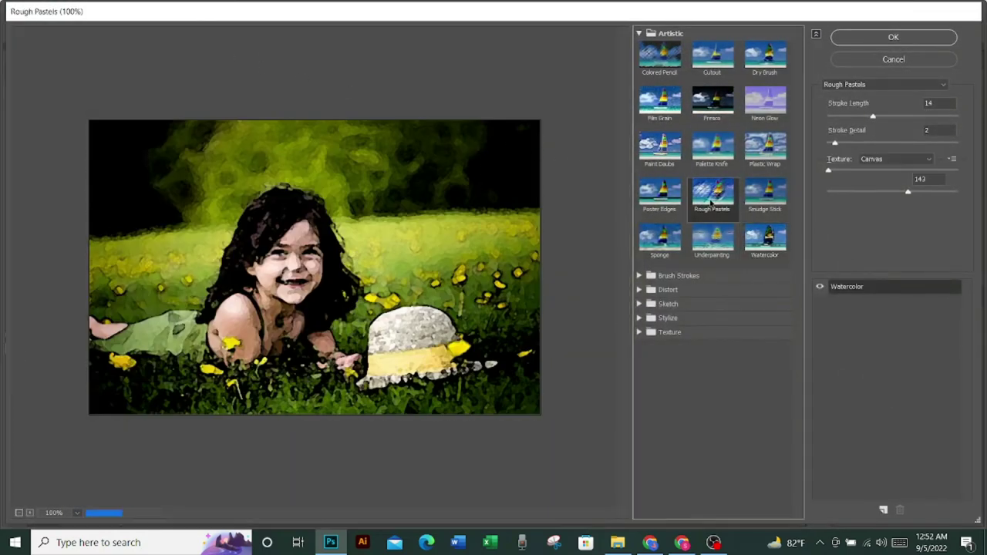
pyautogui.click(712, 164)
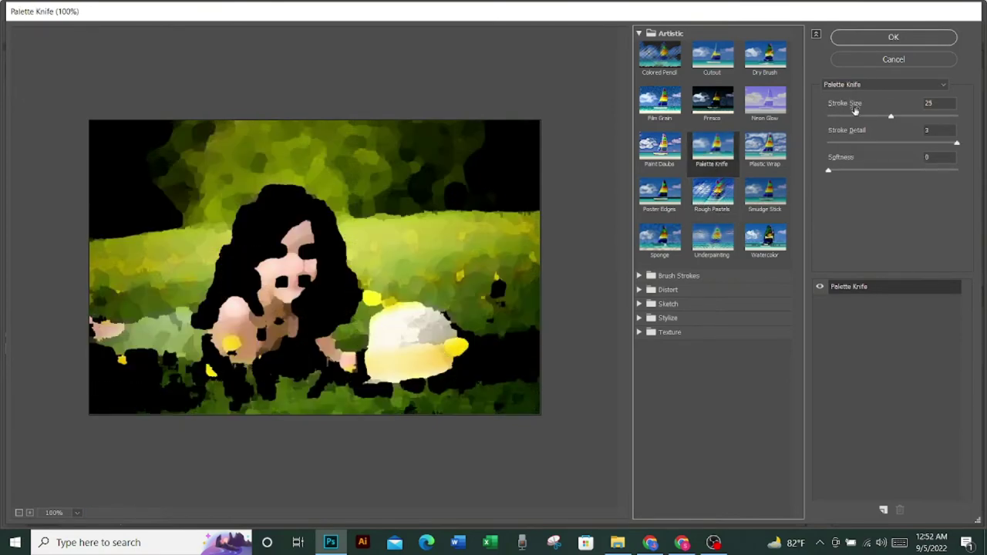
pyautogui.moveTo(859, 117)
pyautogui.mouseDown()
pyautogui.moveTo(826, 124)
pyautogui.moveTo(834, 129)
pyautogui.mouseUp()
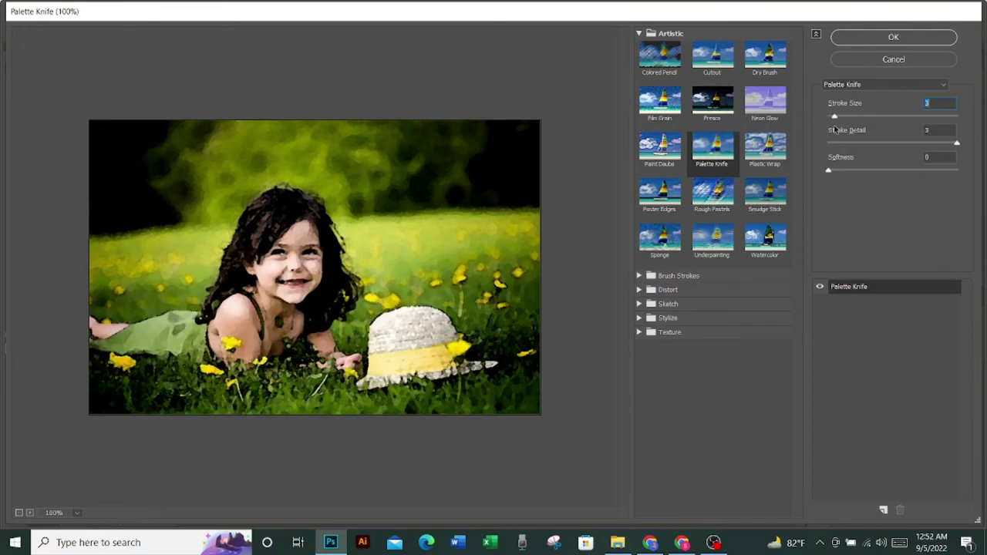
pyautogui.click(845, 144)
pyautogui.moveTo(854, 145); pyautogui.dragTo(892, 142)
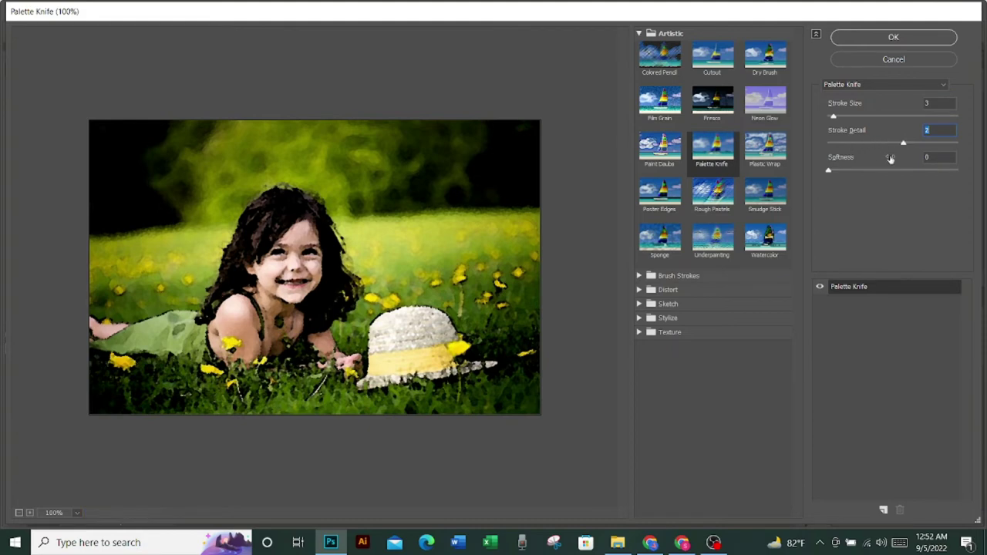
pyautogui.click(849, 172)
pyautogui.click(881, 39)
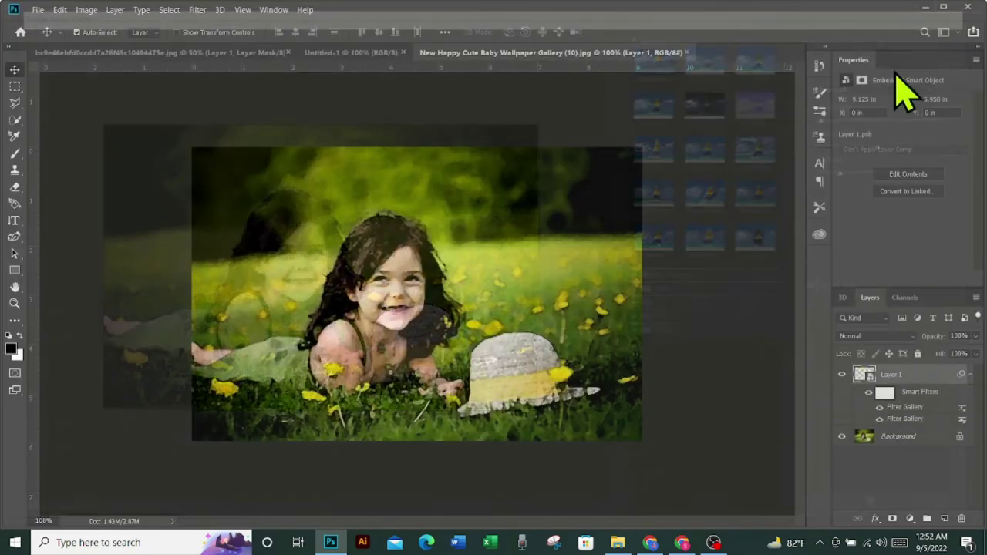
# - Add a third Filter Gallery smart filter, Watercolor, with Brush Detail 12 and Shadow Intensity 1
pyautogui.click(199, 11)
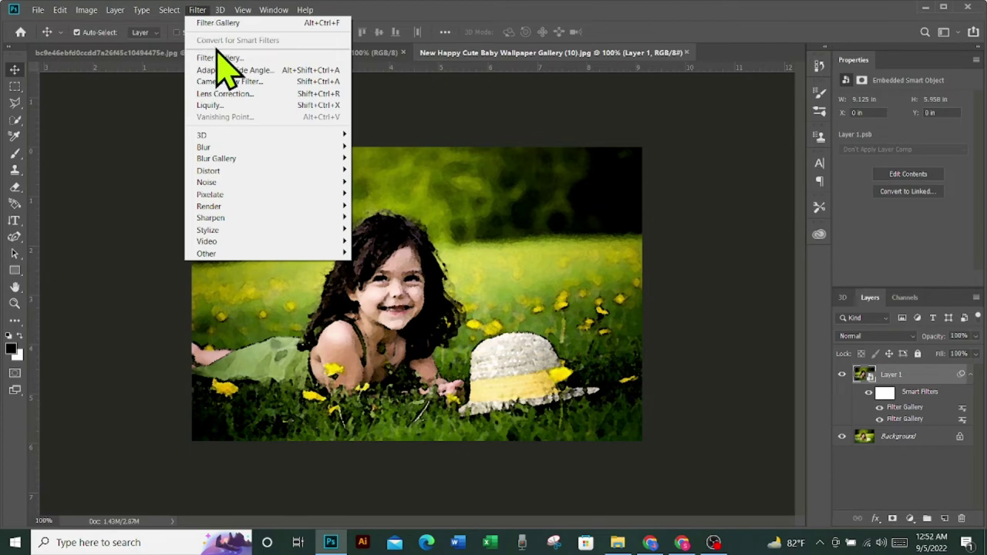
pyautogui.click(228, 58)
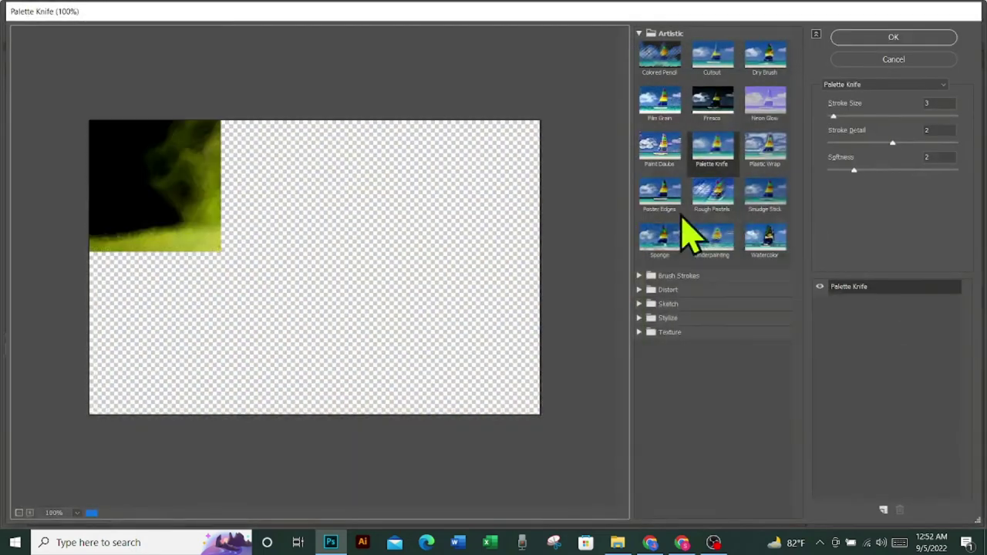
pyautogui.click(764, 240)
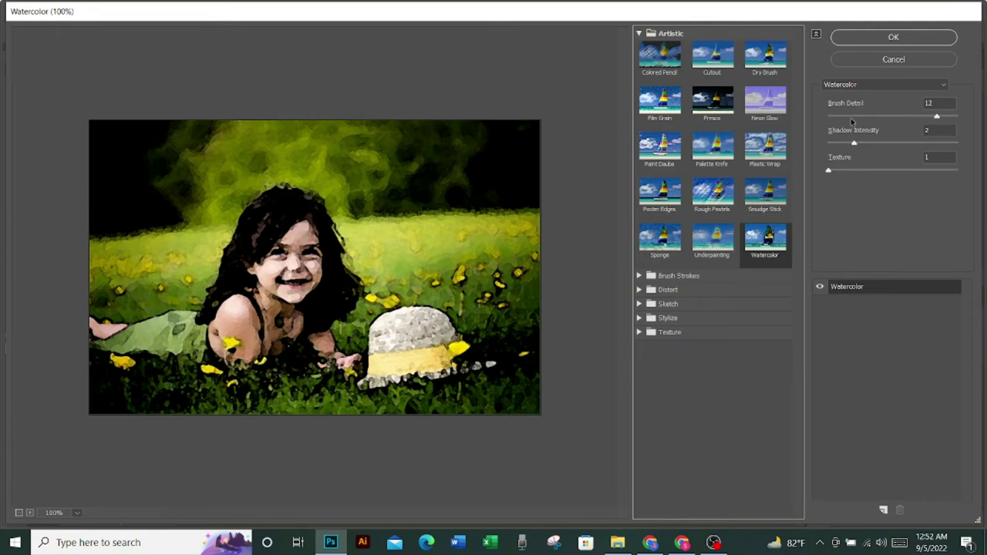
pyautogui.click(852, 117)
pyautogui.moveTo(851, 117); pyautogui.dragTo(967, 123)
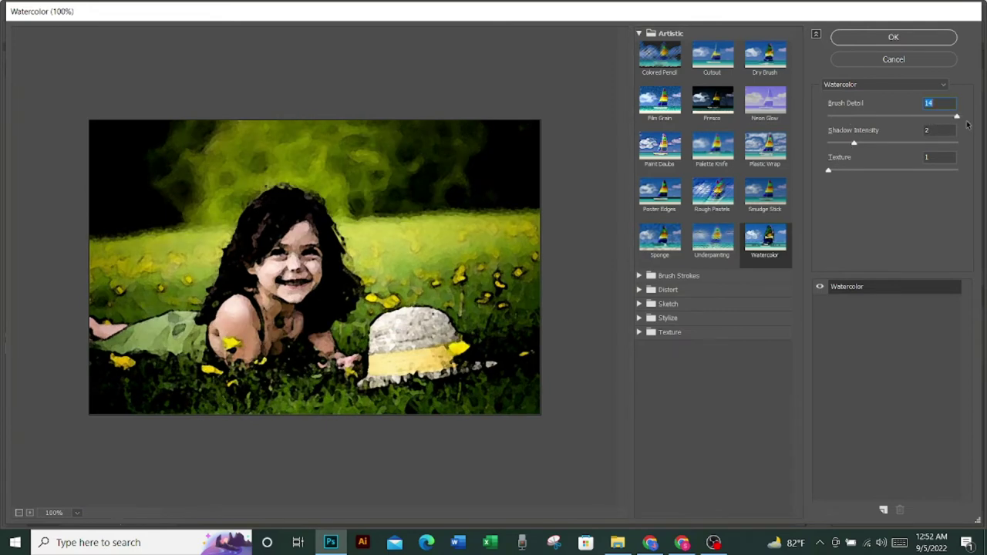
pyautogui.click(939, 116)
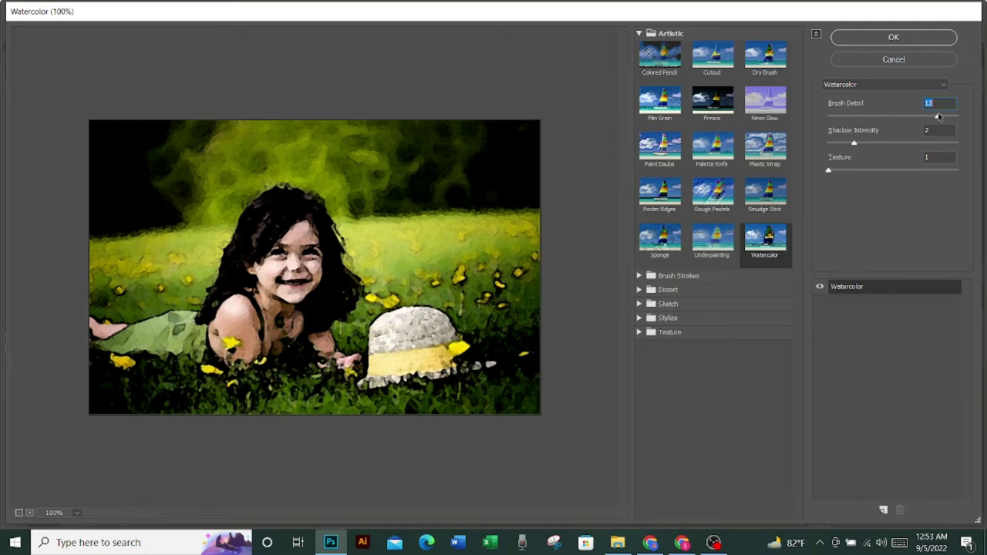
pyautogui.click(854, 144)
pyautogui.click(863, 36)
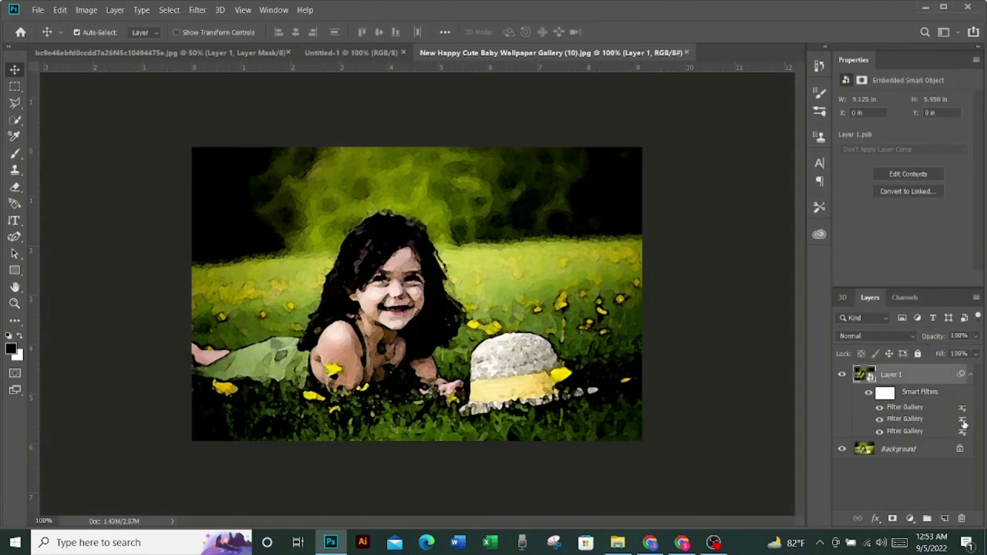
pyautogui.doubleClick(963, 422)
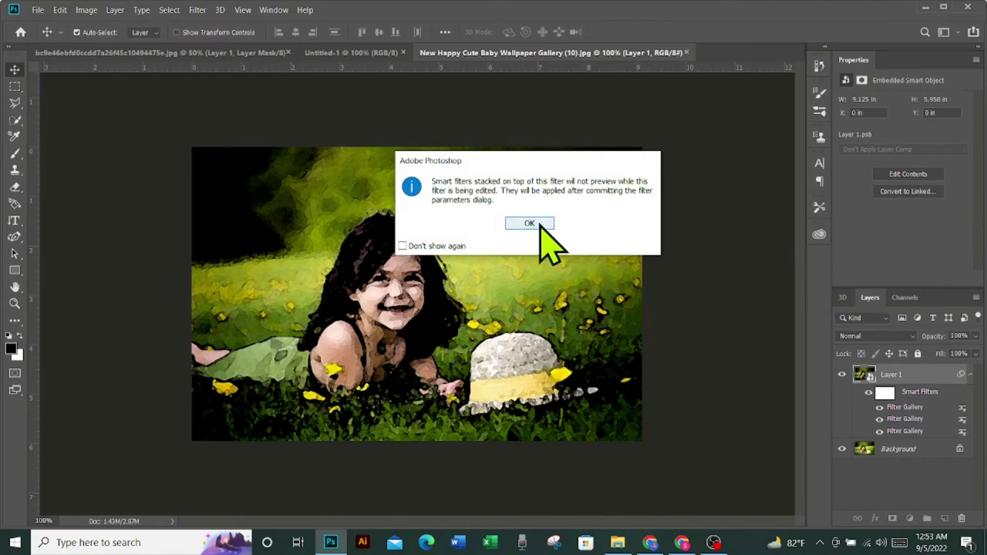
# - Dismiss the preview warning and blend that Filter Gallery smart filter in Soft Light at 48% opacity
pyautogui.click(540, 224)
pyautogui.doubleClick(962, 418)
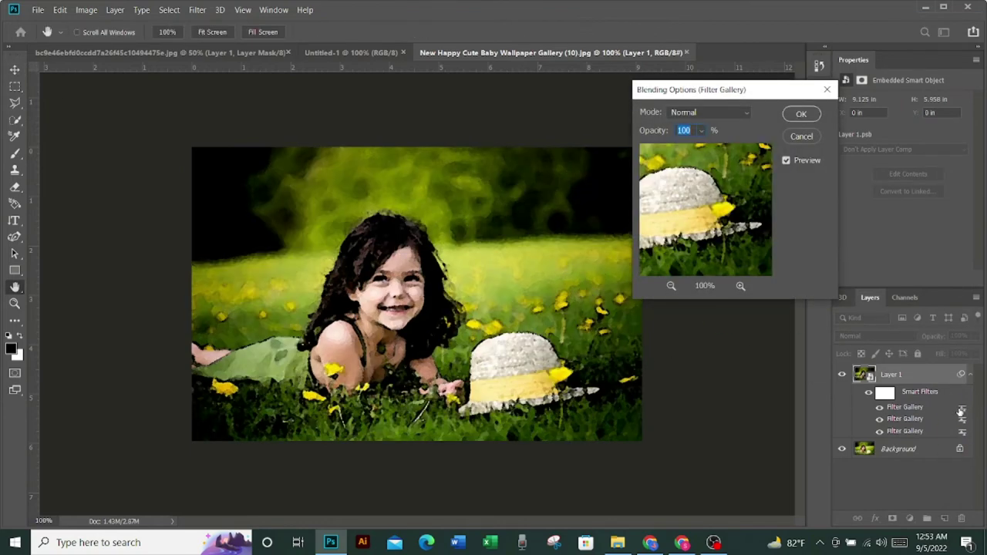
pyautogui.moveTo(696, 187); pyautogui.dragTo(760, 228)
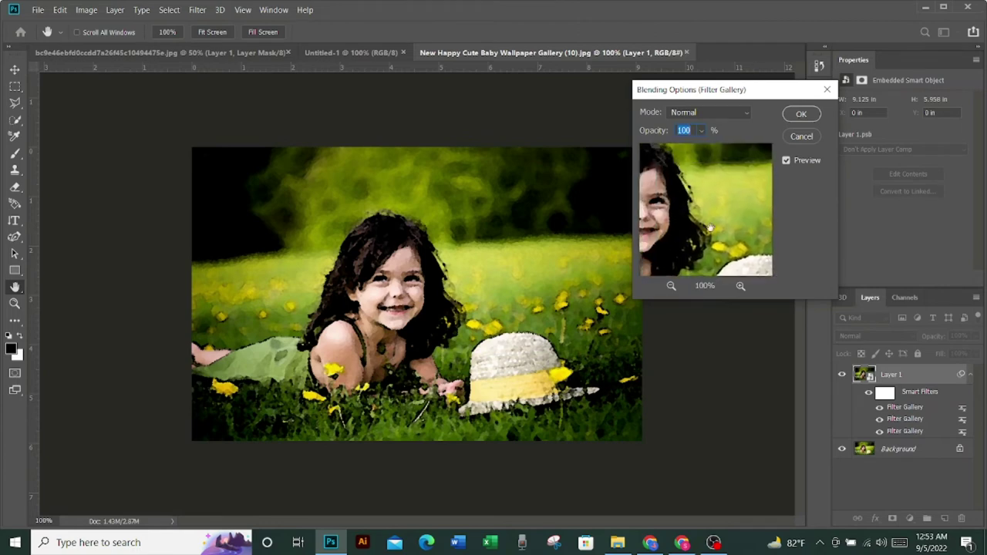
pyautogui.moveTo(696, 187); pyautogui.dragTo(761, 229)
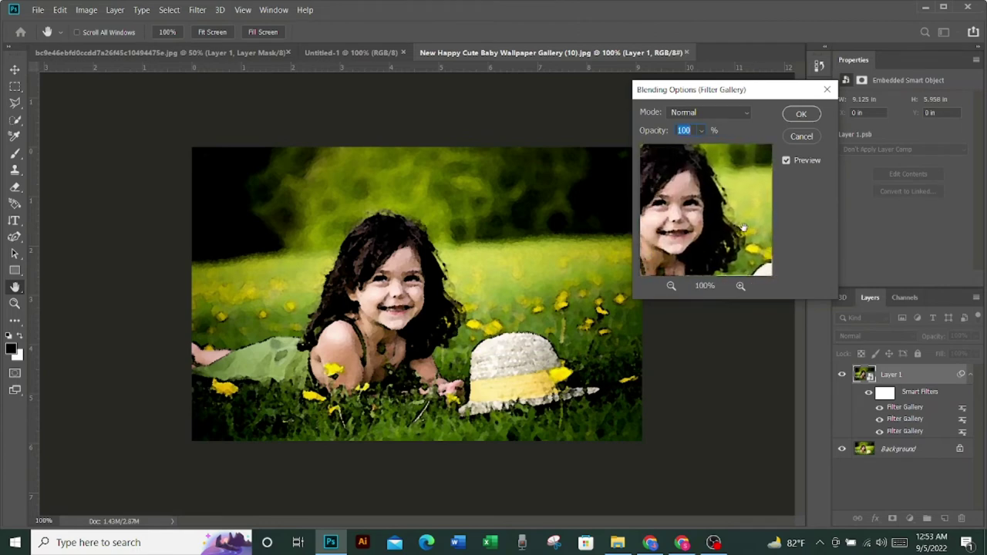
pyautogui.click(746, 114)
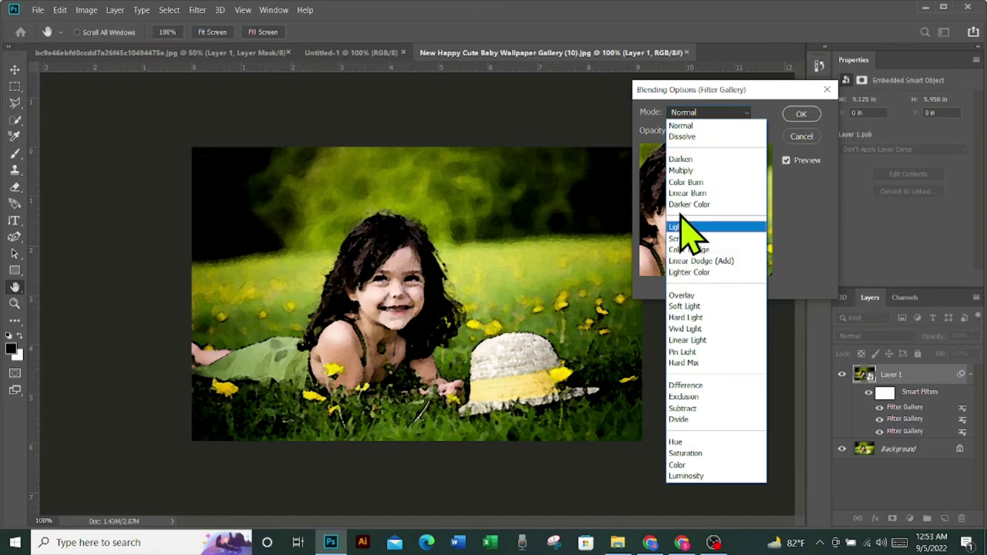
pyautogui.click(692, 306)
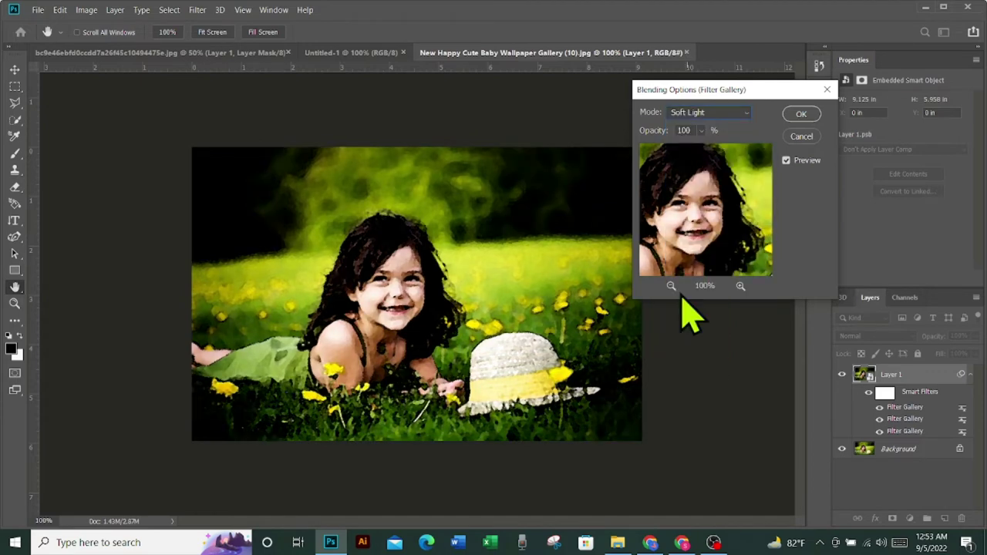
pyautogui.click(701, 131)
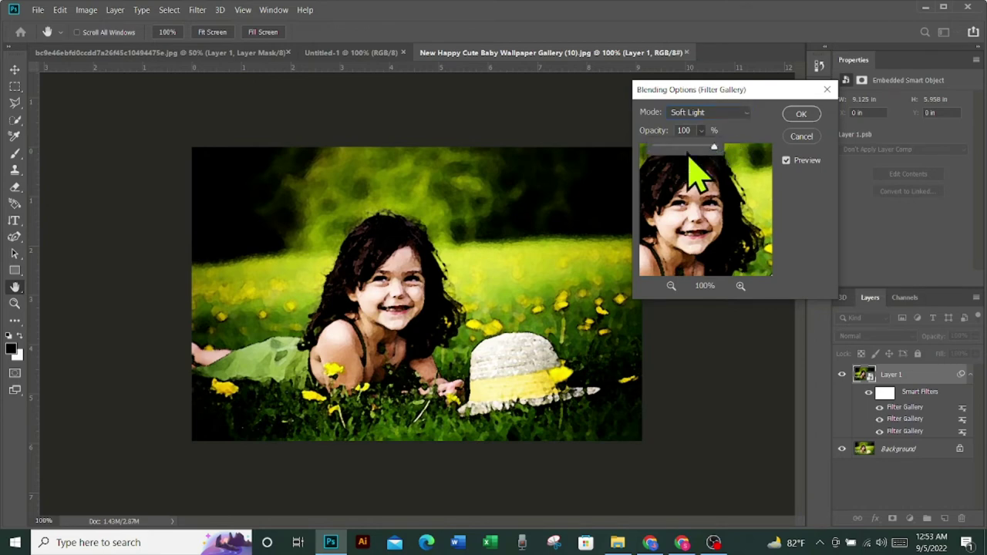
pyautogui.moveTo(717, 146); pyautogui.dragTo(683, 146)
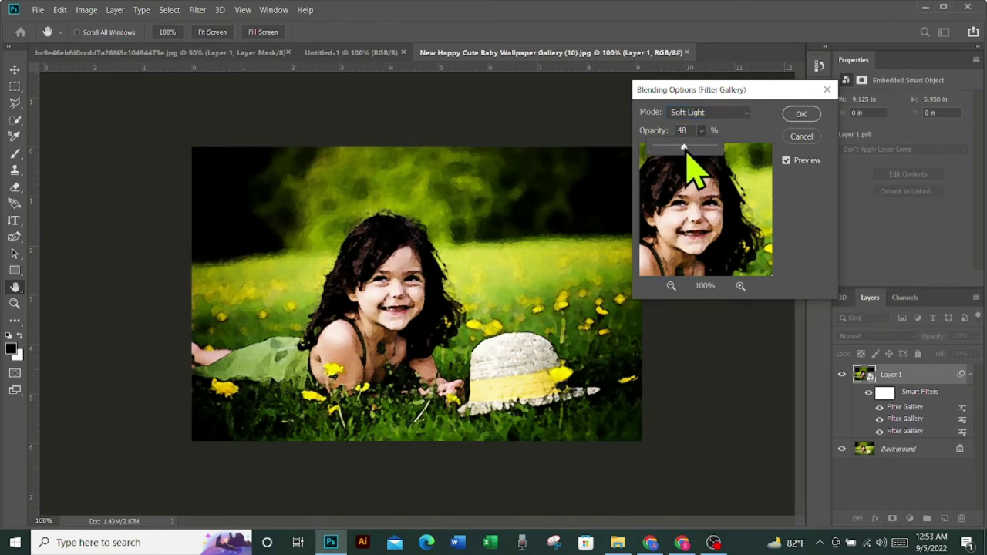
pyautogui.click(801, 114)
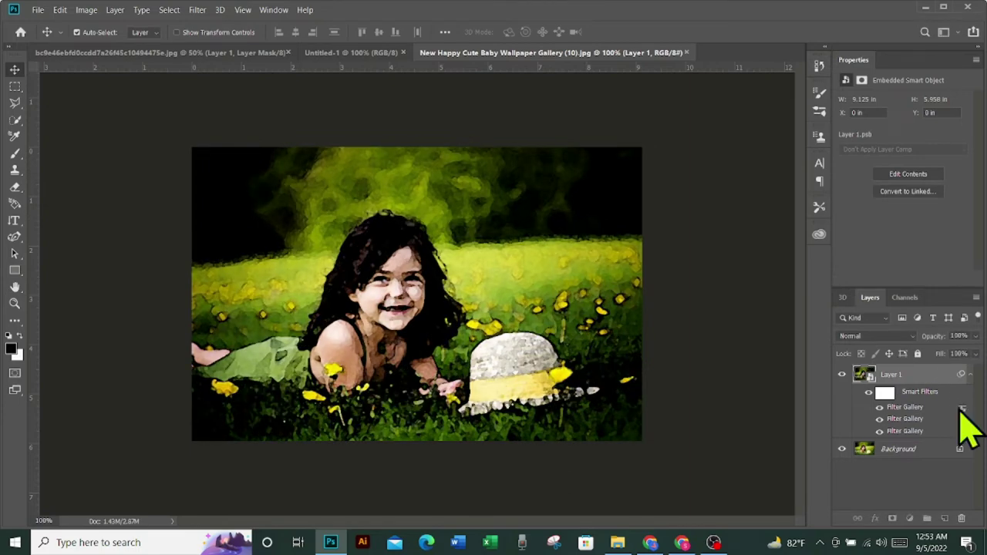
# - Set another Filter Gallery smart filter's blending to Overlay at 36% opacity, after trying Multiply and Soft Light
pyautogui.doubleClick(961, 407)
pyautogui.moveTo(730, 213); pyautogui.dragTo(778, 262)
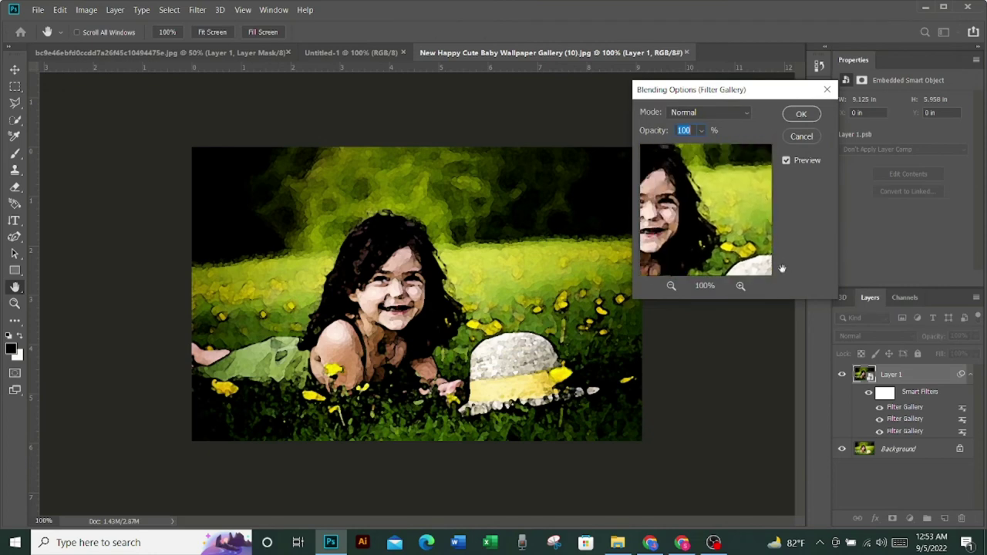
pyautogui.click(744, 114)
pyautogui.click(694, 169)
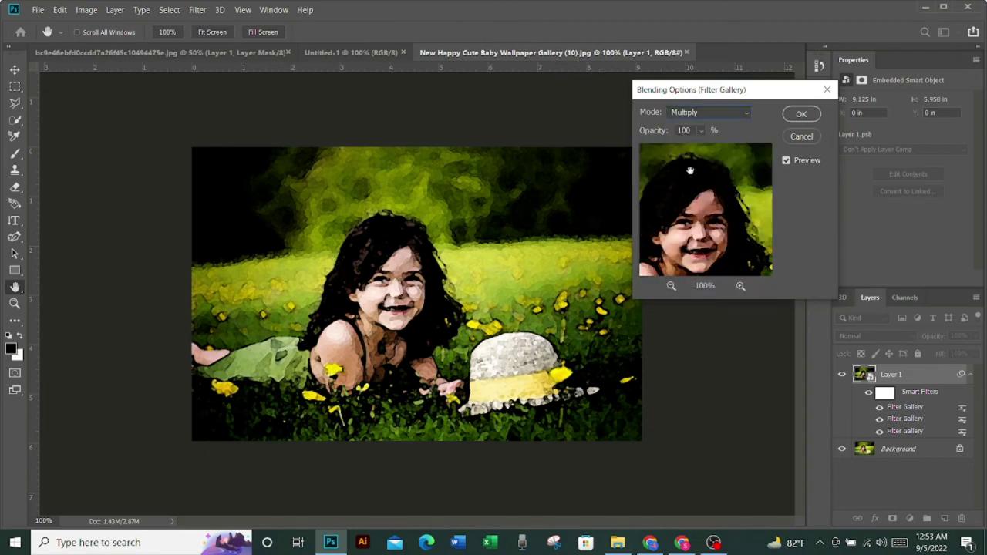
pyautogui.click(740, 114)
pyautogui.click(685, 306)
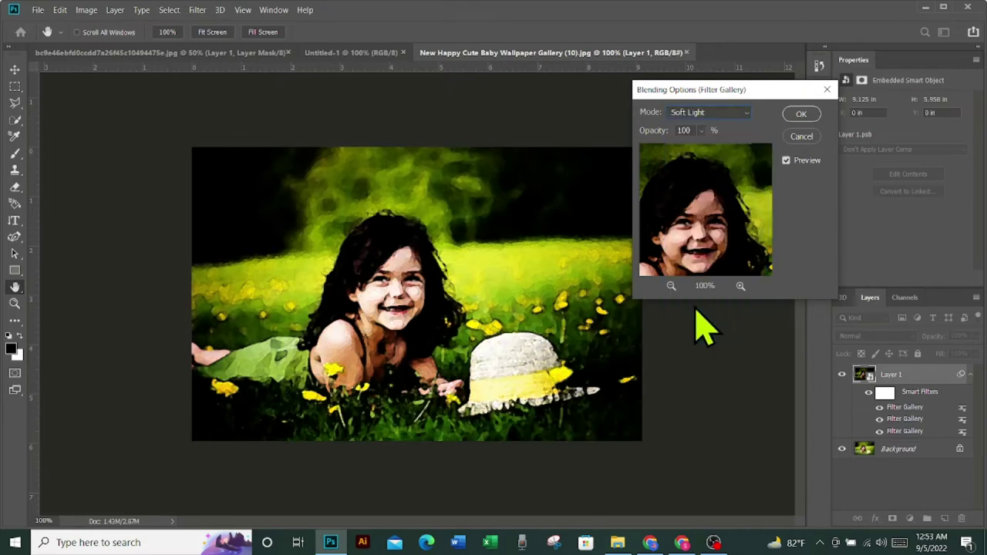
pyautogui.click(700, 130)
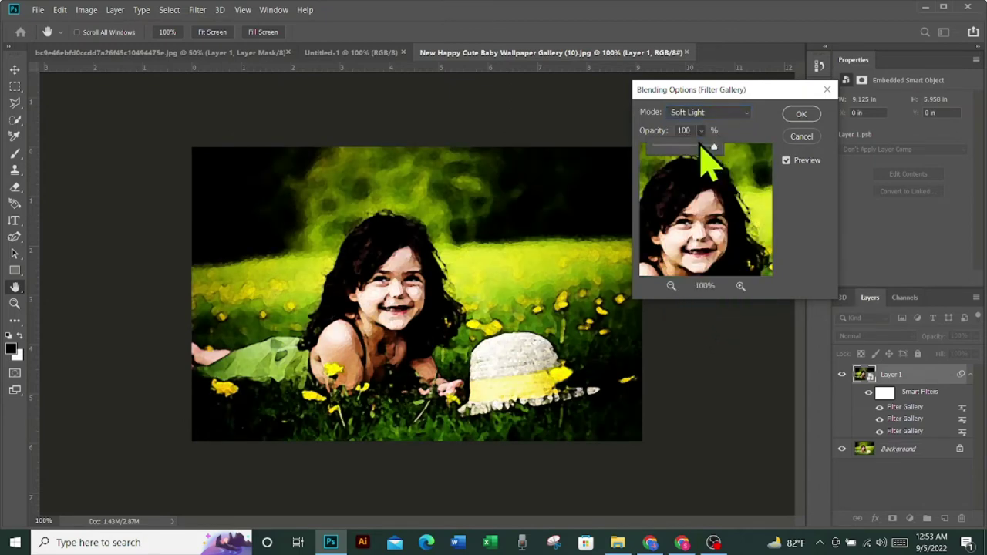
pyautogui.click(676, 148)
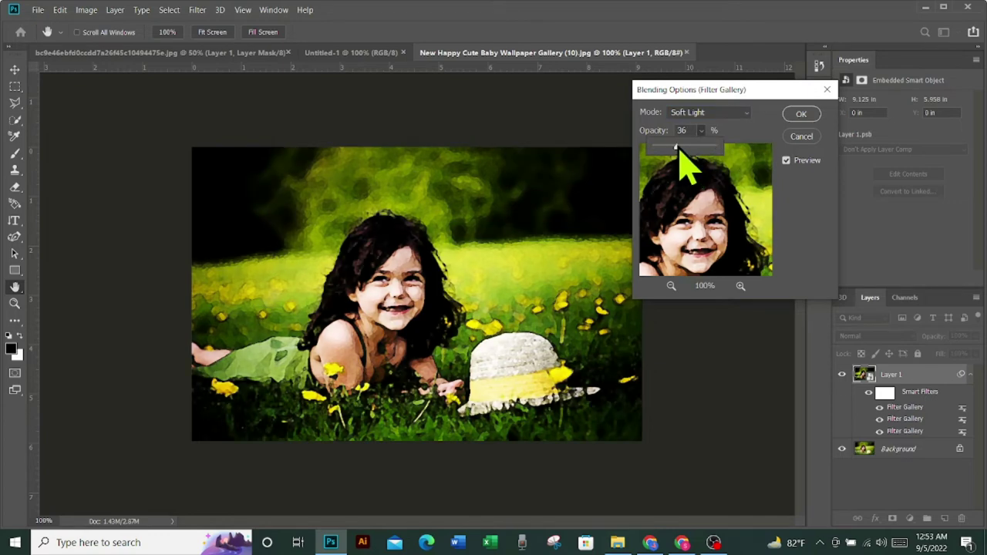
pyautogui.click(744, 113)
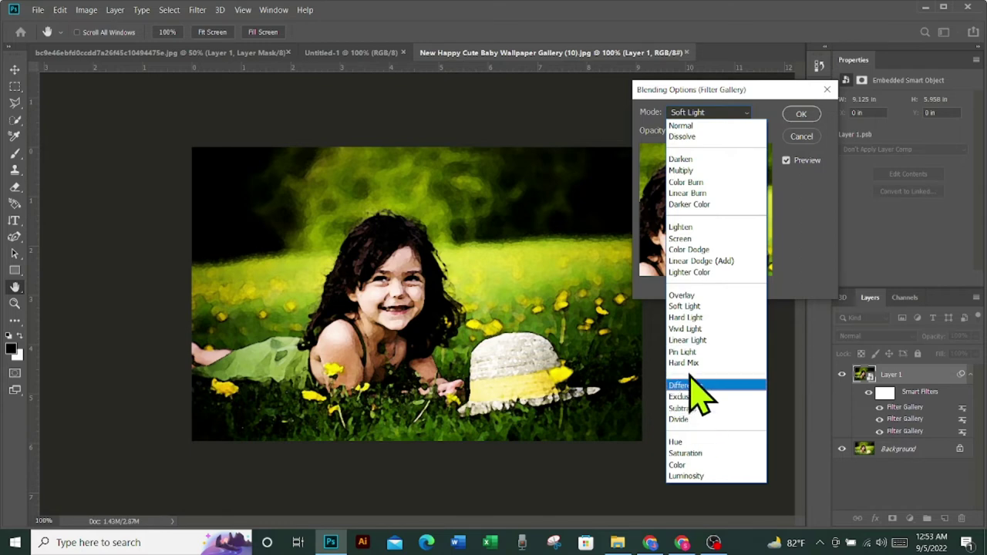
pyautogui.click(686, 296)
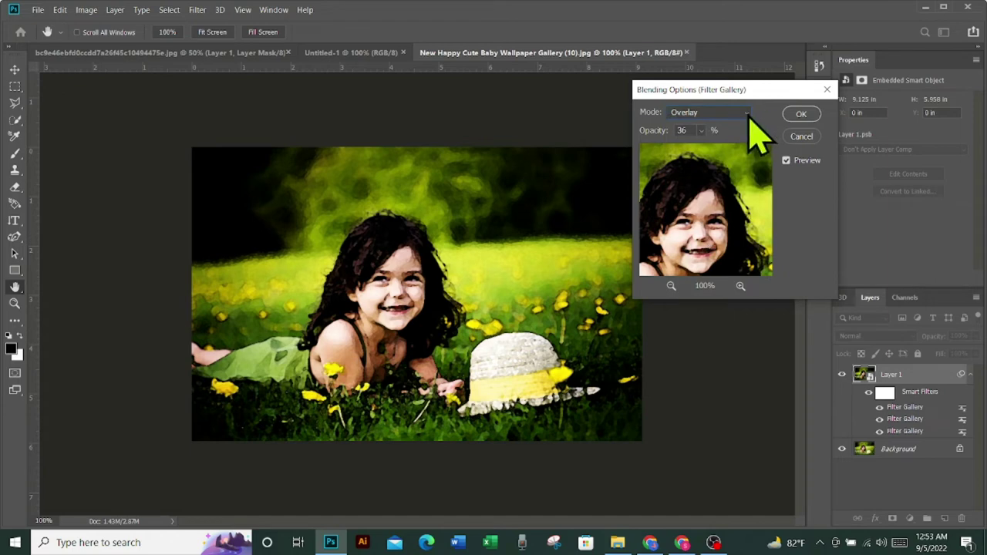
pyautogui.click(800, 115)
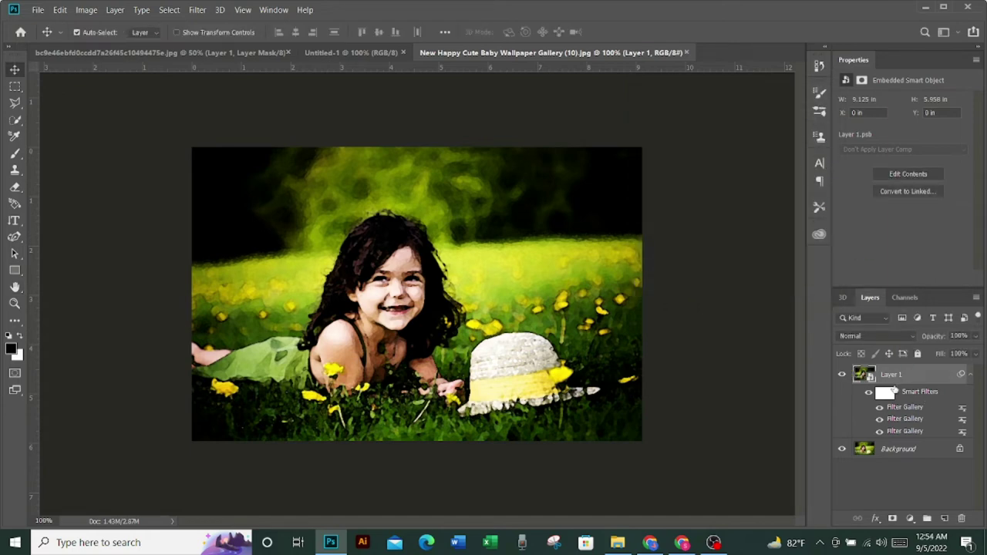
# - Apply Smart Blur with radius 38.8 to Layer 1, then place the layer in a new group
pyautogui.click(197, 10)
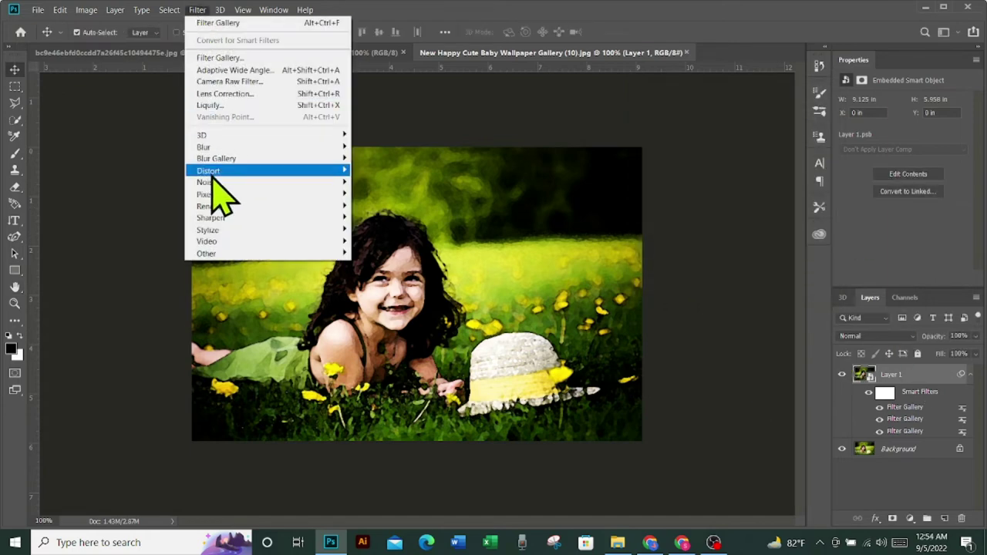
pyautogui.moveTo(231, 147)
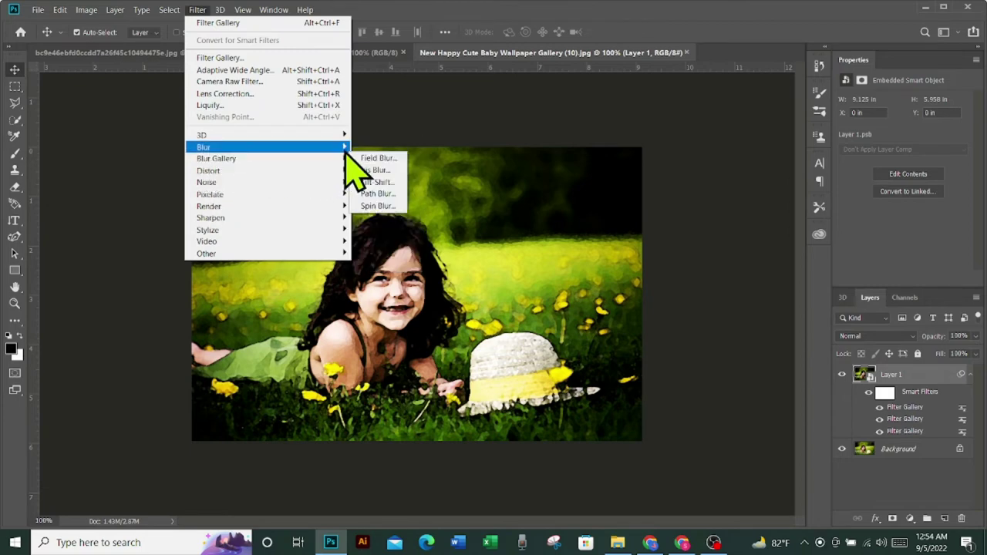
pyautogui.click(392, 254)
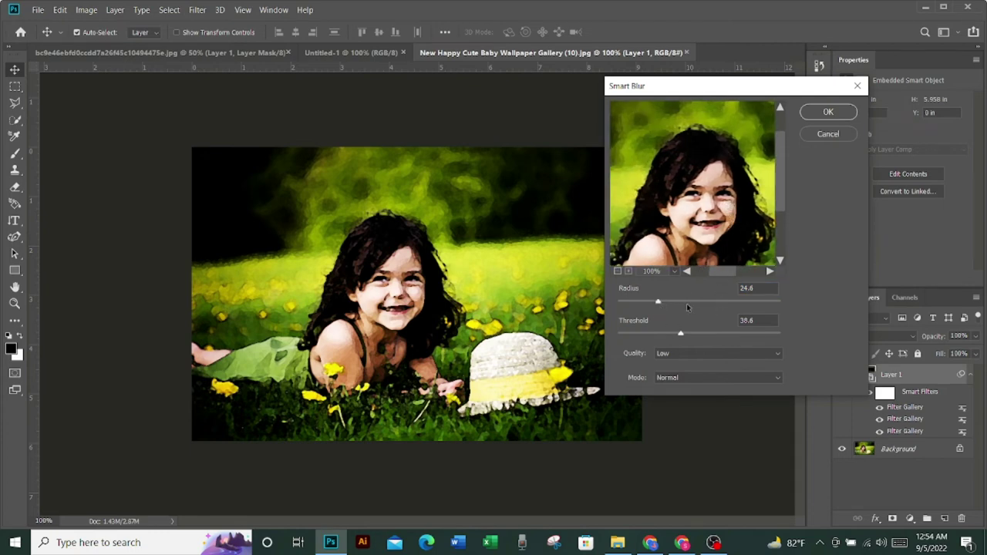
pyautogui.moveTo(658, 304); pyautogui.dragTo(707, 304)
pyautogui.moveTo(709, 305)
pyautogui.mouseDown()
pyautogui.moveTo(681, 304)
pyautogui.moveTo(660, 335)
pyautogui.mouseUp()
pyautogui.click(813, 113)
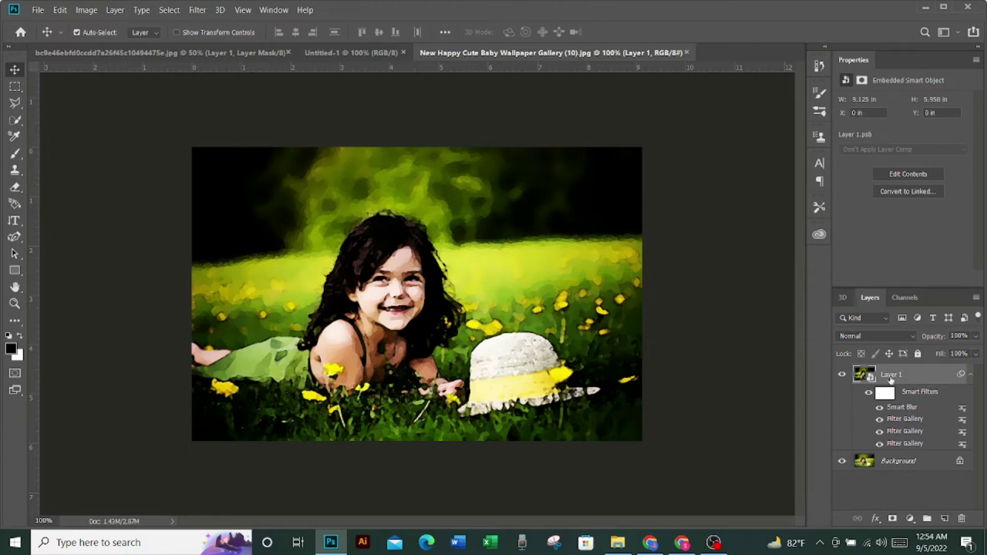
pyautogui.moveTo(936, 380)
pyautogui.mouseDown()
pyautogui.moveTo(945, 508)
pyautogui.moveTo(929, 523)
pyautogui.mouseUp()
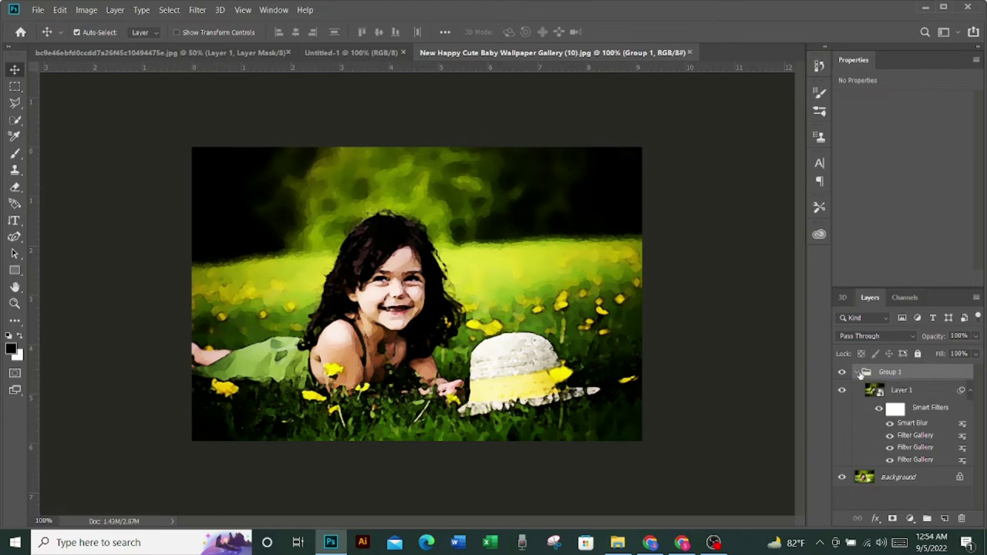
# - Collapse Group 1 and merge it into a single pixel layer
pyautogui.click(859, 372)
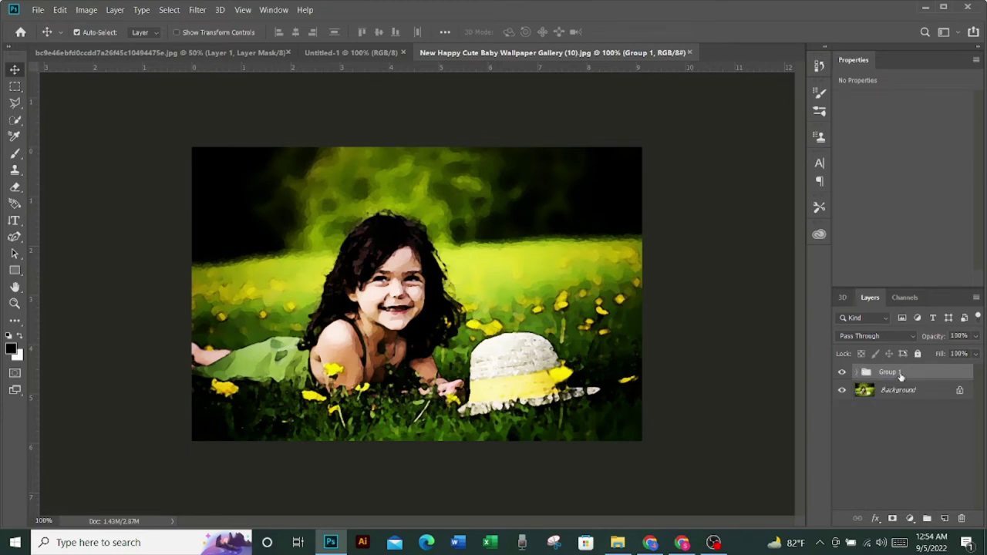
pyautogui.rightClick(900, 375)
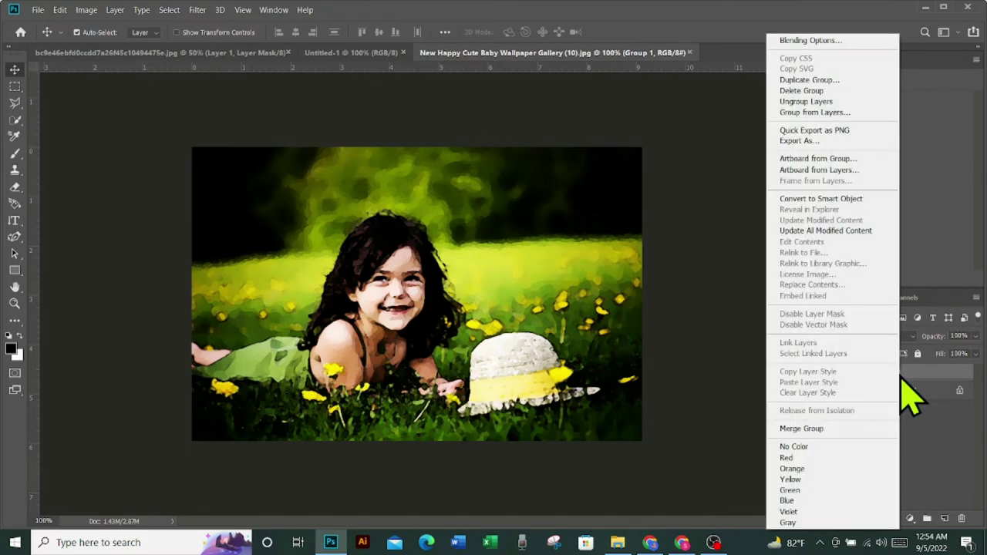
pyautogui.click(821, 429)
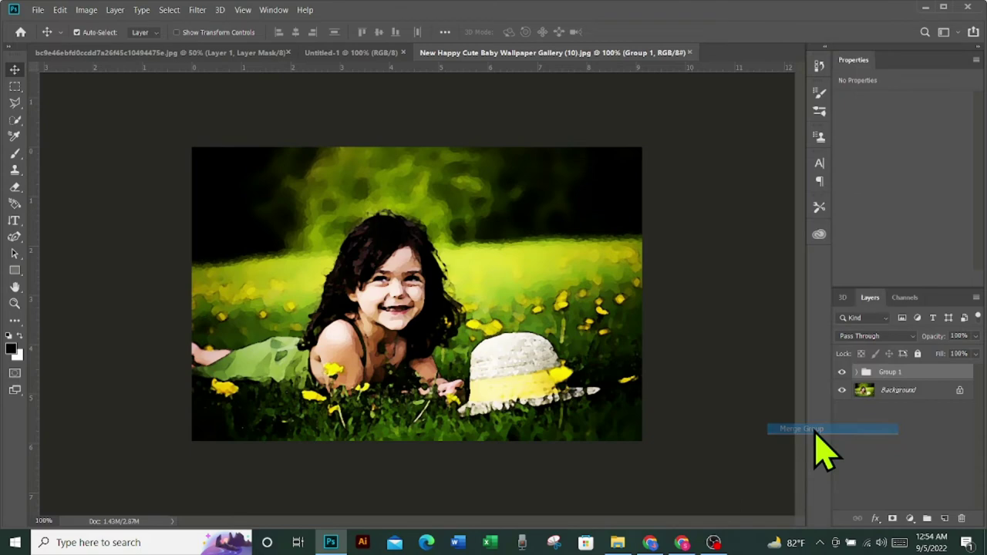
# - Hide the merged Group 1 layer and add a new empty layer above Background
pyautogui.click(929, 397)
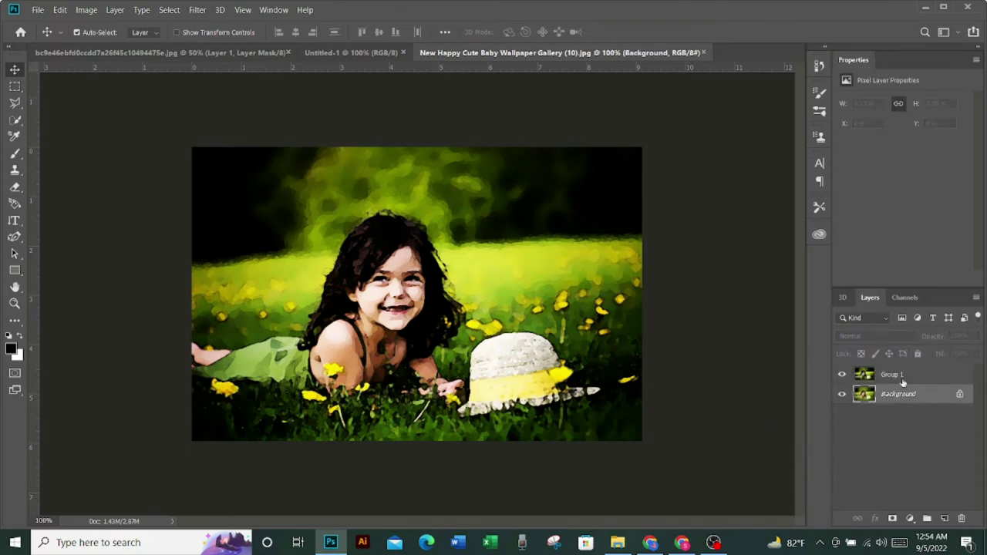
pyautogui.click(902, 378)
pyautogui.click(843, 374)
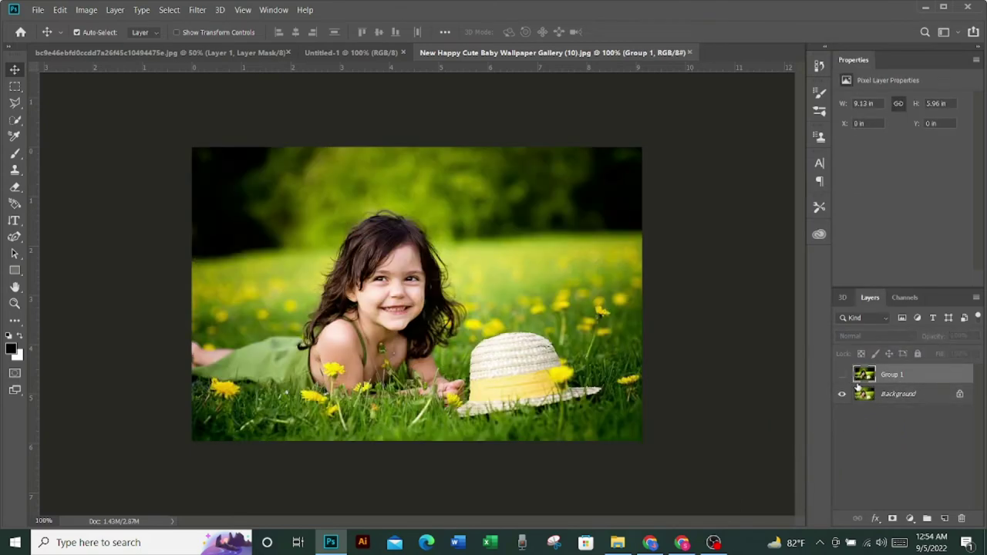
pyautogui.click(893, 394)
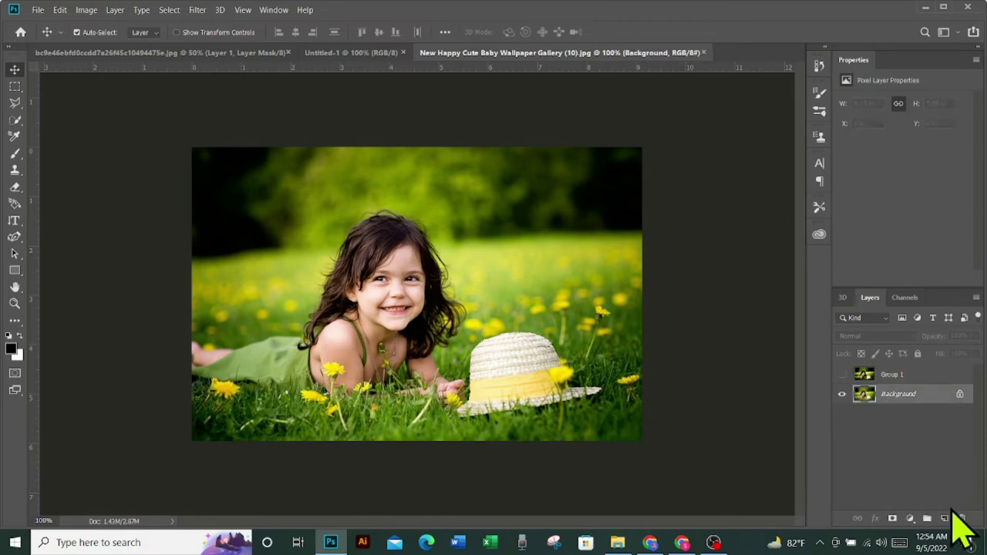
pyautogui.click(944, 519)
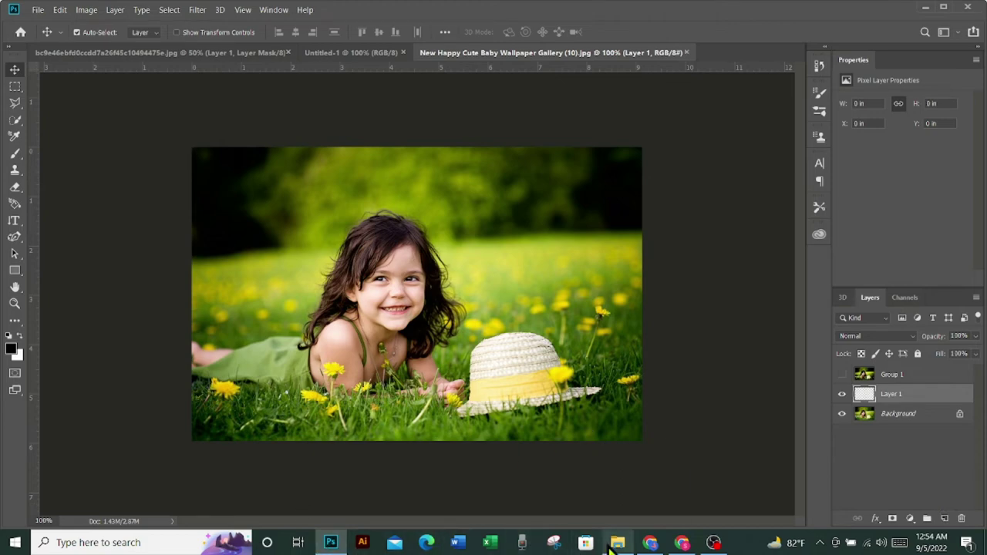
# - Drag the black ink-splash PNG from the wrk image folder onto the Photoshop canvas
pyautogui.moveTo(617, 542)
pyautogui.click(613, 509)
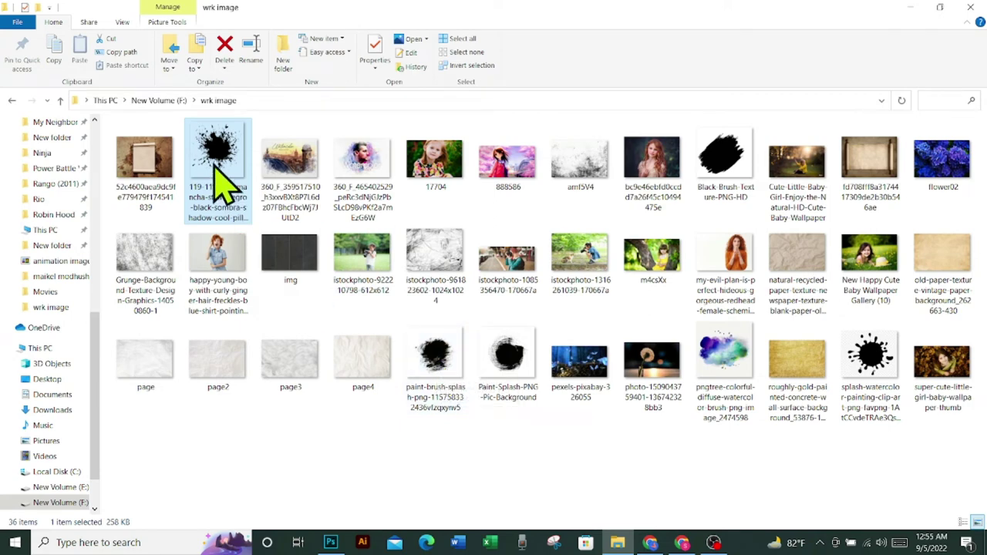
pyautogui.moveTo(216, 147)
pyautogui.mouseDown()
pyautogui.moveTo(324, 310)
pyautogui.moveTo(335, 534)
pyautogui.mouseUp()
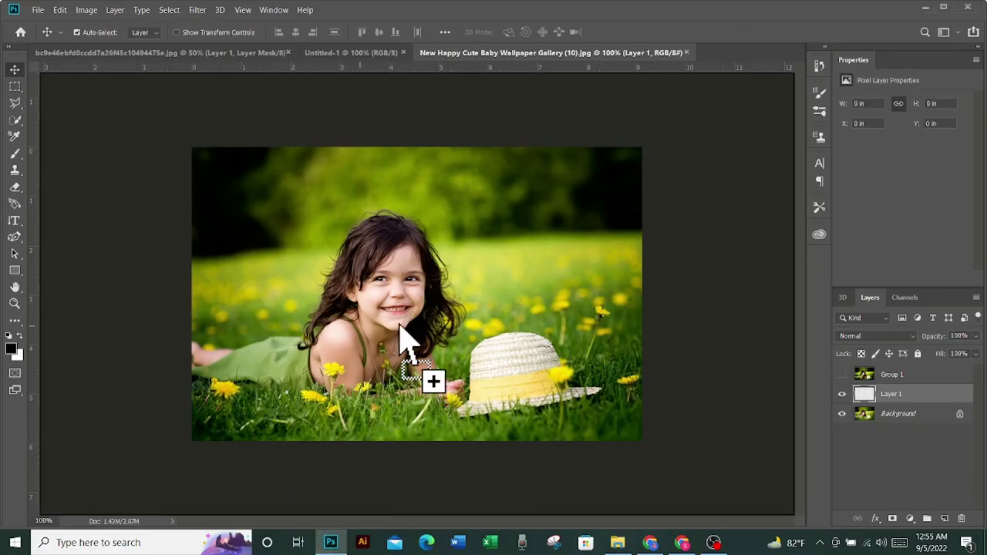
# - Place the black ink splash, scale it to about 82% and center it over the girl
pyautogui.moveTo(336, 533); pyautogui.dragTo(403, 323)
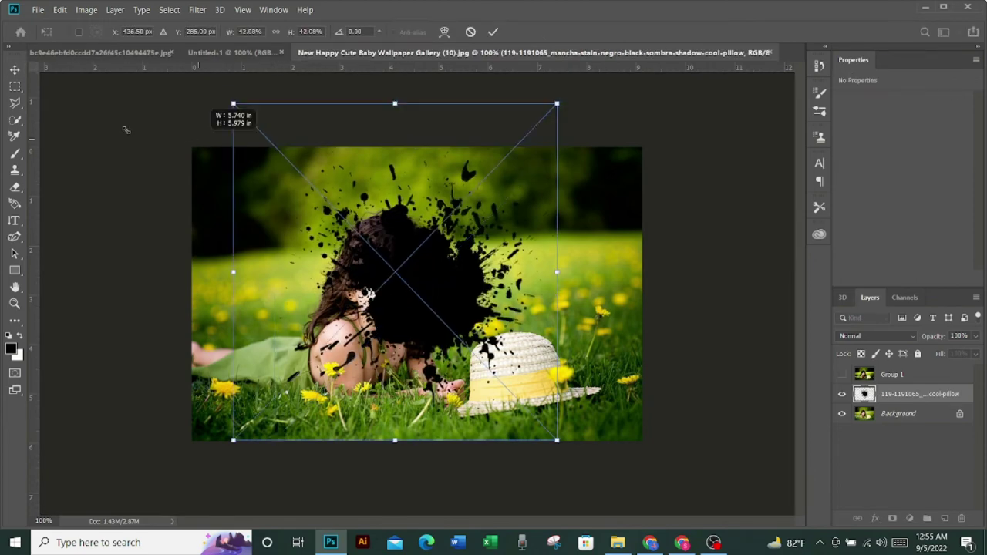
pyautogui.moveTo(269, 144); pyautogui.dragTo(69, 67)
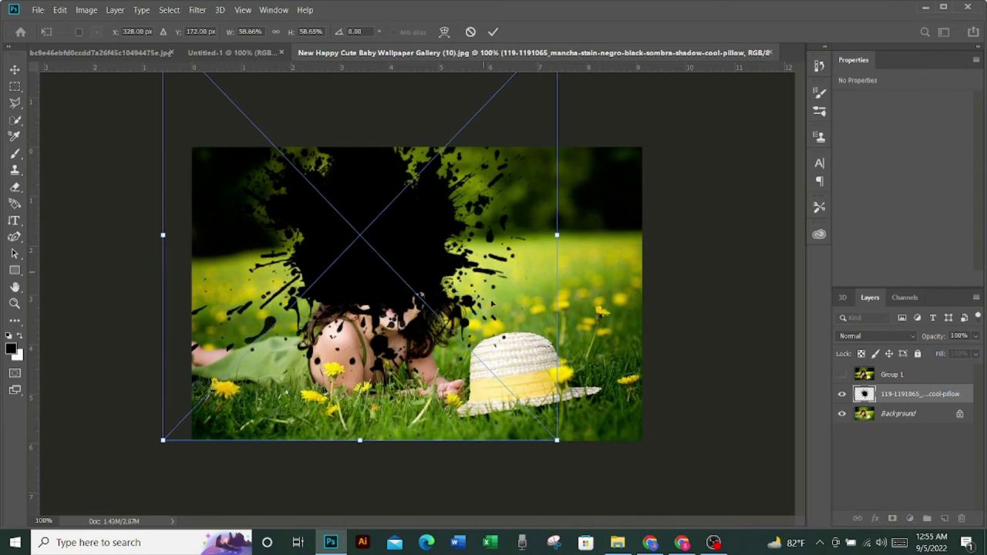
pyautogui.moveTo(486, 249)
pyautogui.mouseDown()
pyautogui.moveTo(531, 330)
pyautogui.moveTo(517, 325)
pyautogui.mouseUp()
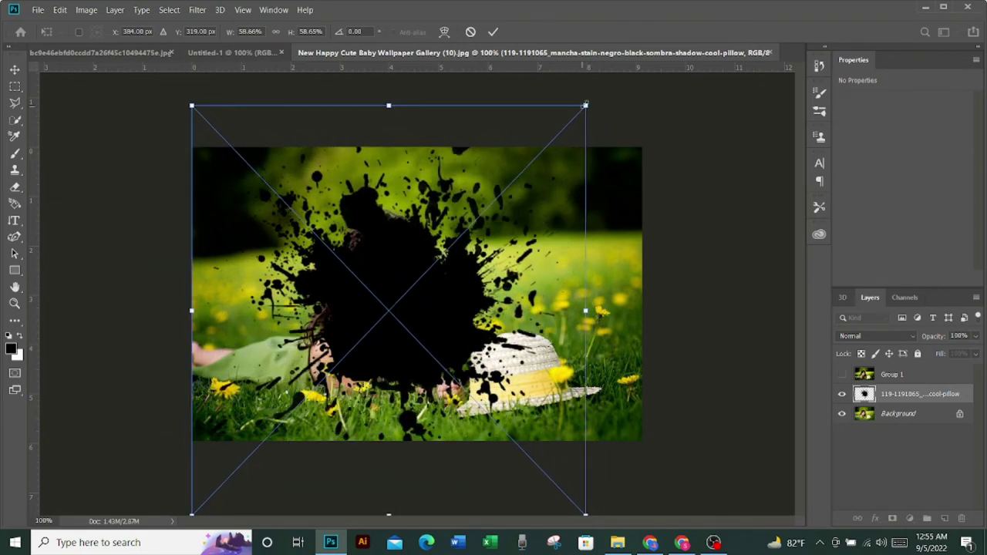
pyautogui.moveTo(586, 105); pyautogui.dragTo(829, 12)
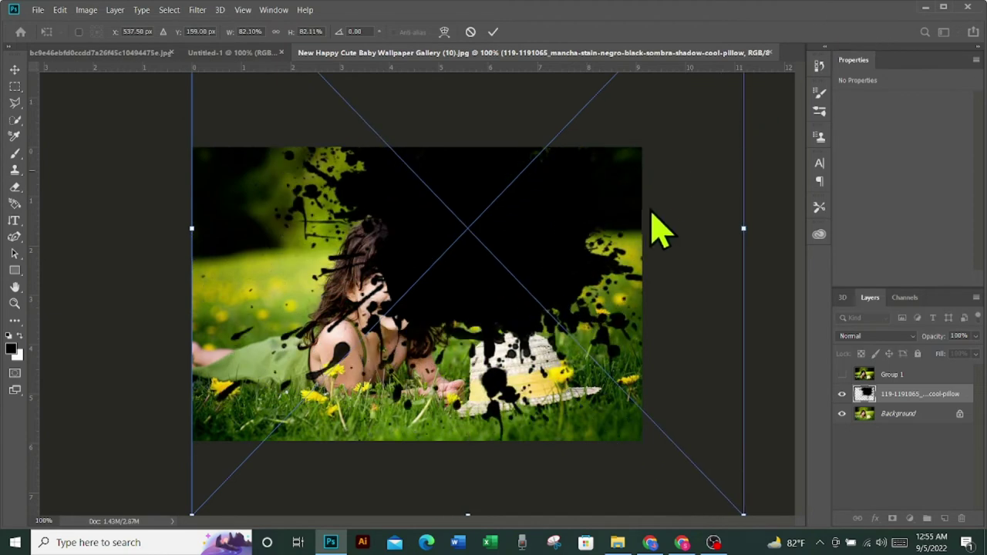
pyautogui.moveTo(652, 217)
pyautogui.mouseDown()
pyautogui.moveTo(556, 318)
pyautogui.moveTo(571, 298)
pyautogui.mouseUp()
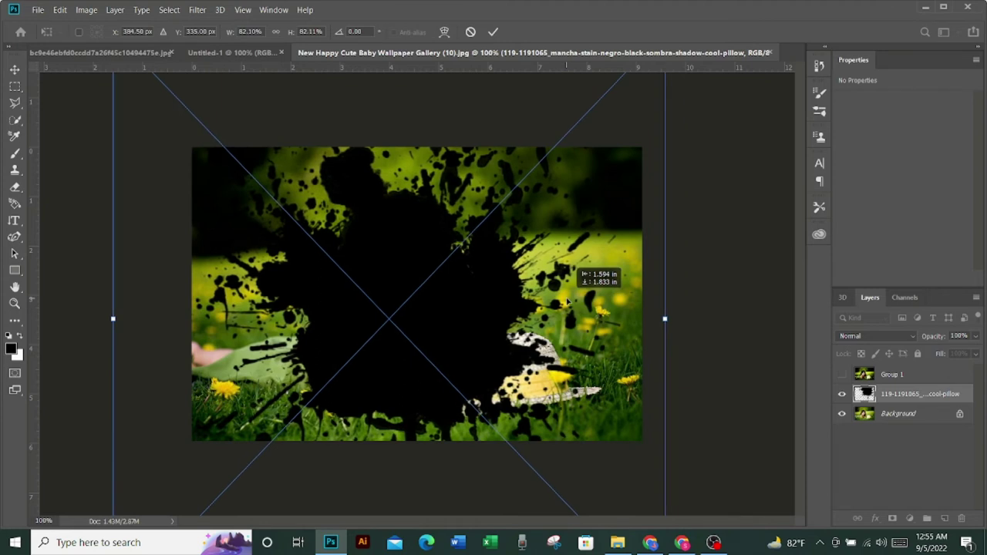
pyautogui.click(493, 32)
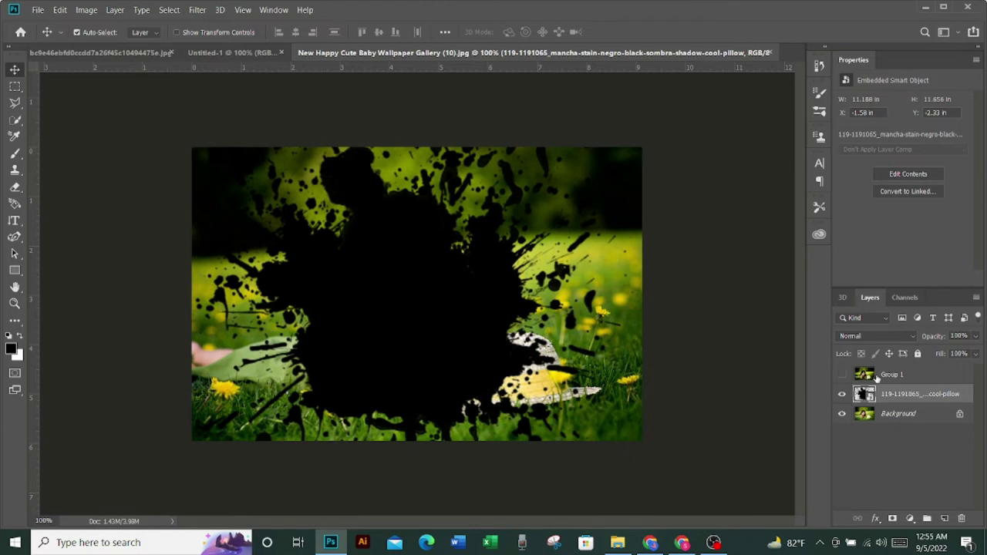
# - Keep Group 1 hidden, add a new empty layer above Background, and hide the ink-splash layer
pyautogui.click(881, 376)
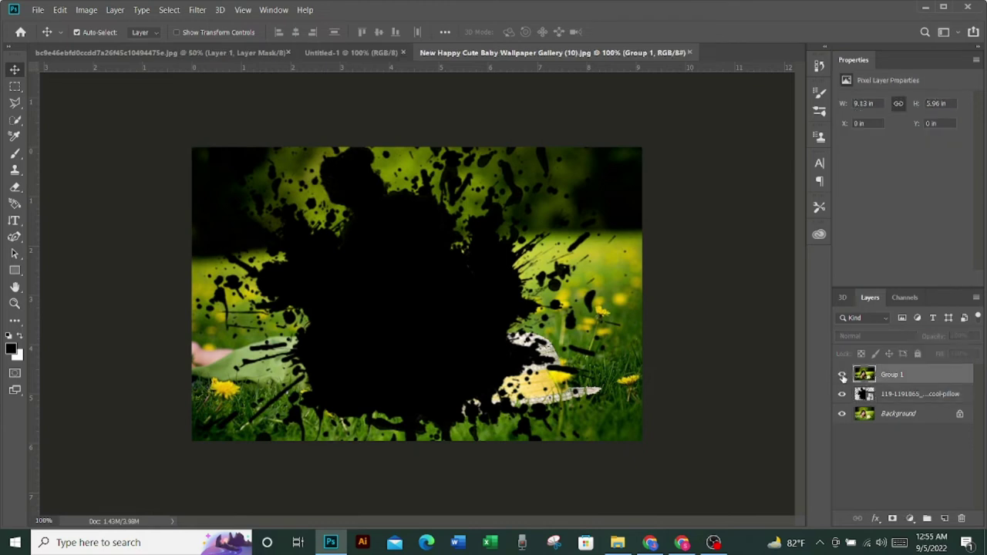
pyautogui.click(842, 375)
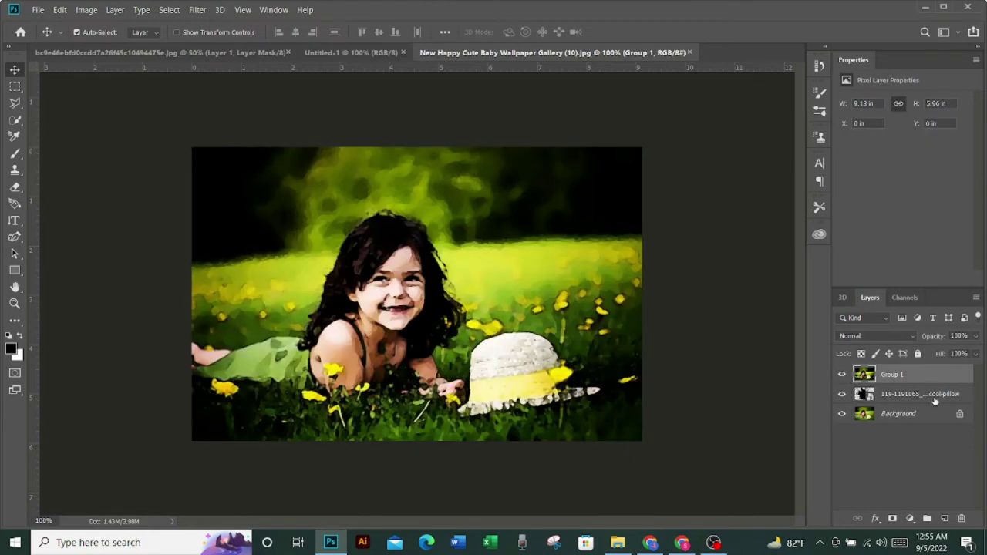
pyautogui.click(842, 375)
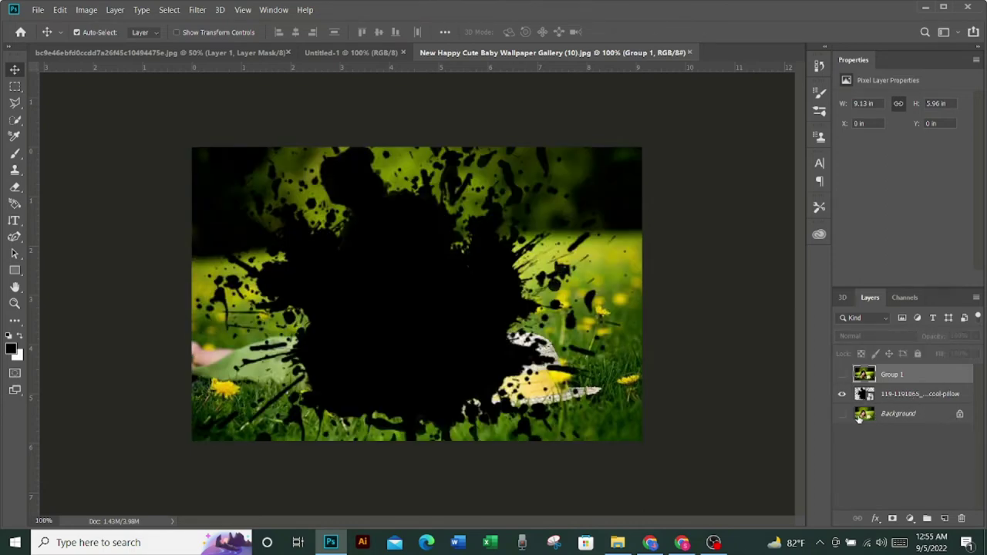
pyautogui.click(922, 416)
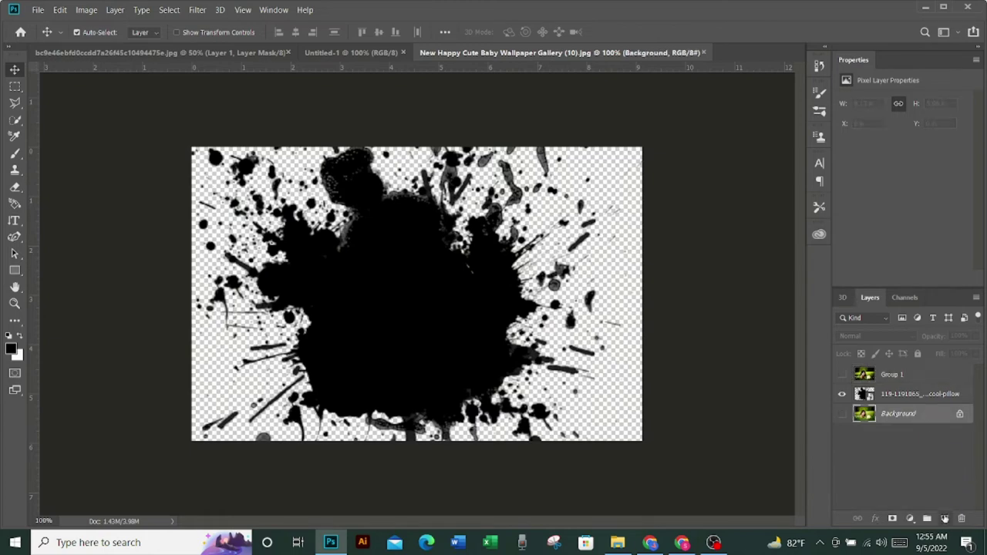
pyautogui.click(945, 519)
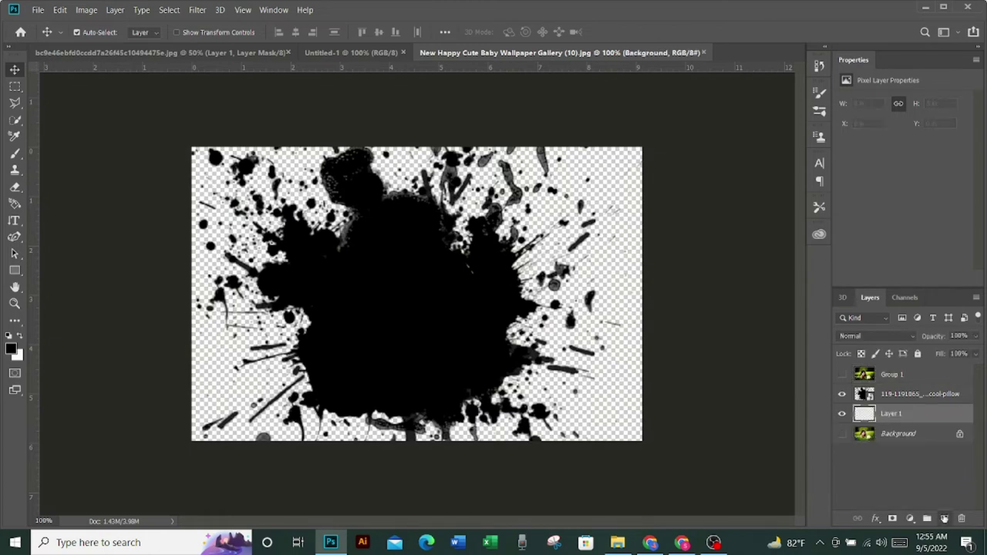
pyautogui.click(843, 394)
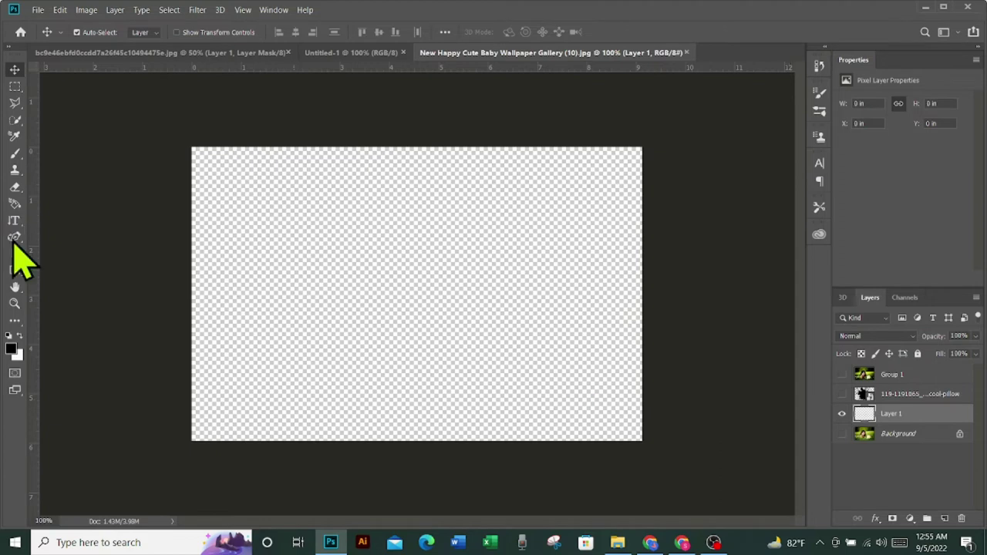
pyautogui.click(15, 271)
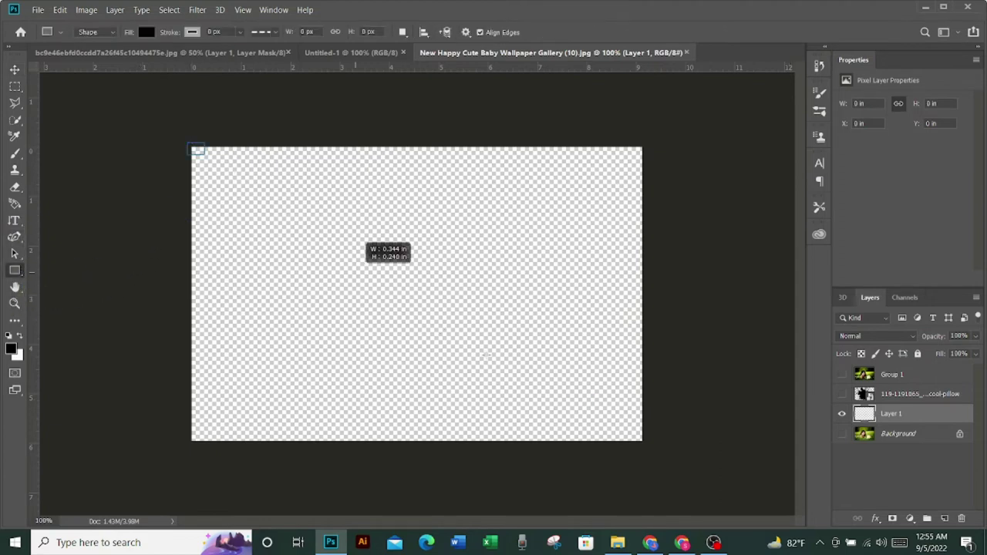
# - Draw an 897 × 610 px rectangle over the whole canvas and fill it white
pyautogui.moveTo(188, 144); pyautogui.dragTo(648, 456)
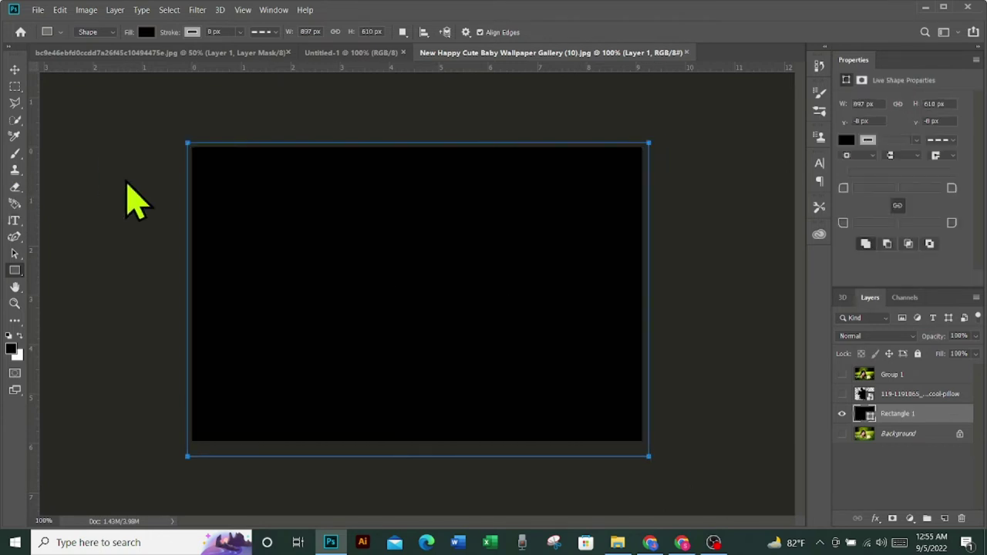
pyautogui.click(146, 34)
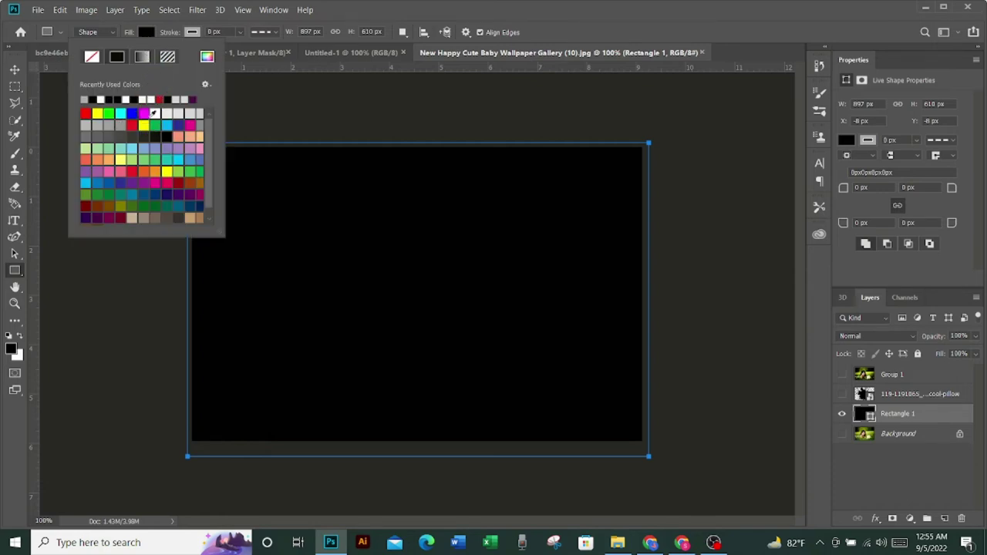
pyautogui.click(155, 114)
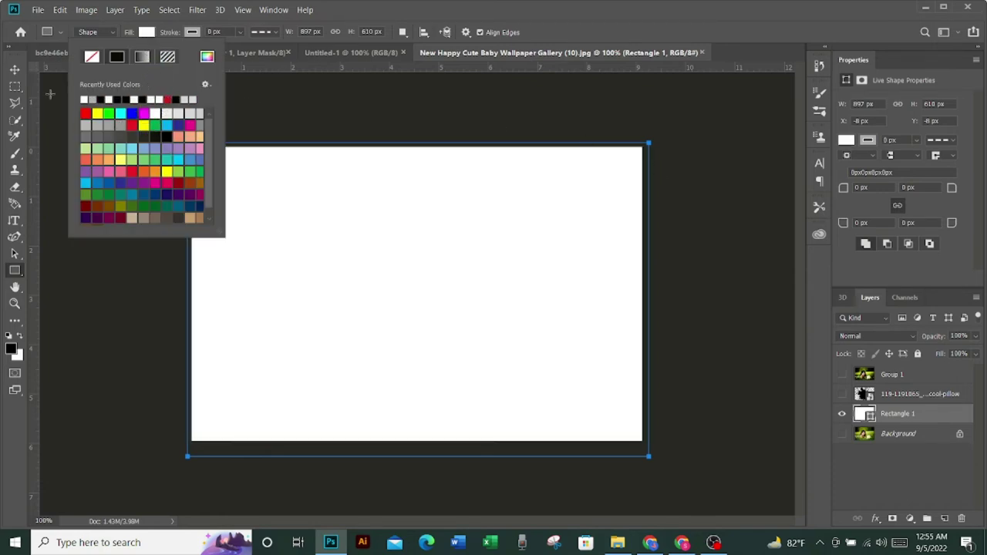
pyautogui.click(14, 70)
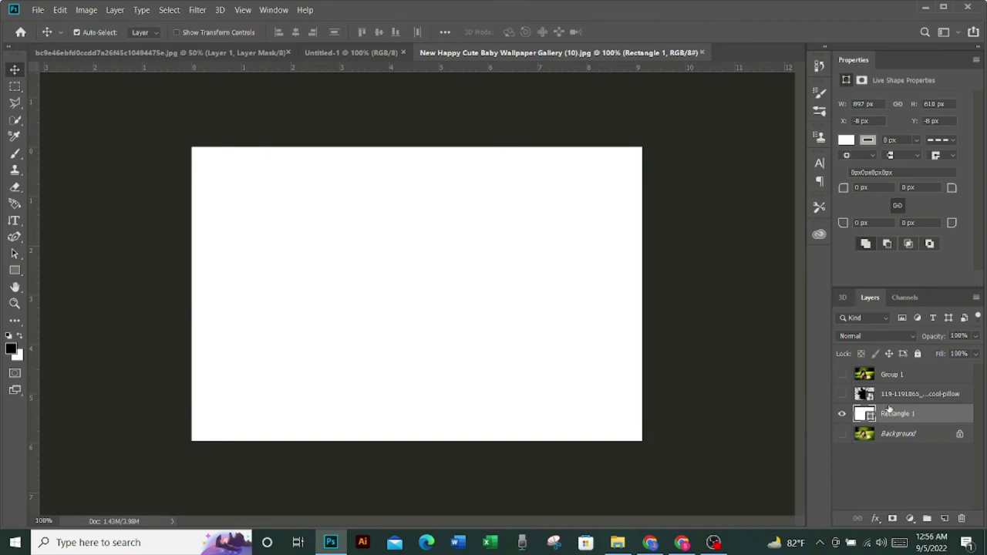
# - Add a radial Gradient Fill layer, adjust its angle, and reverse it for a light centre
pyautogui.click(909, 518)
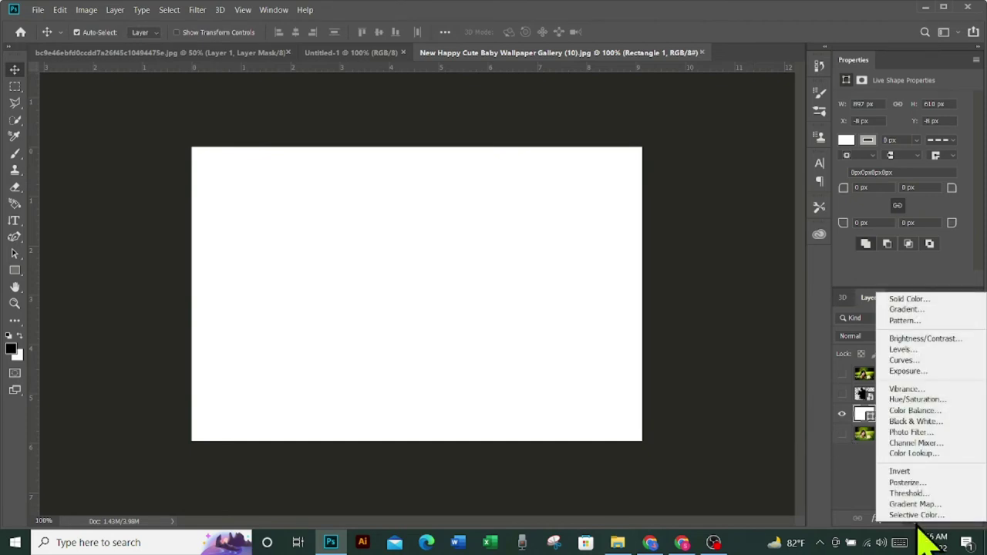
pyautogui.click(907, 310)
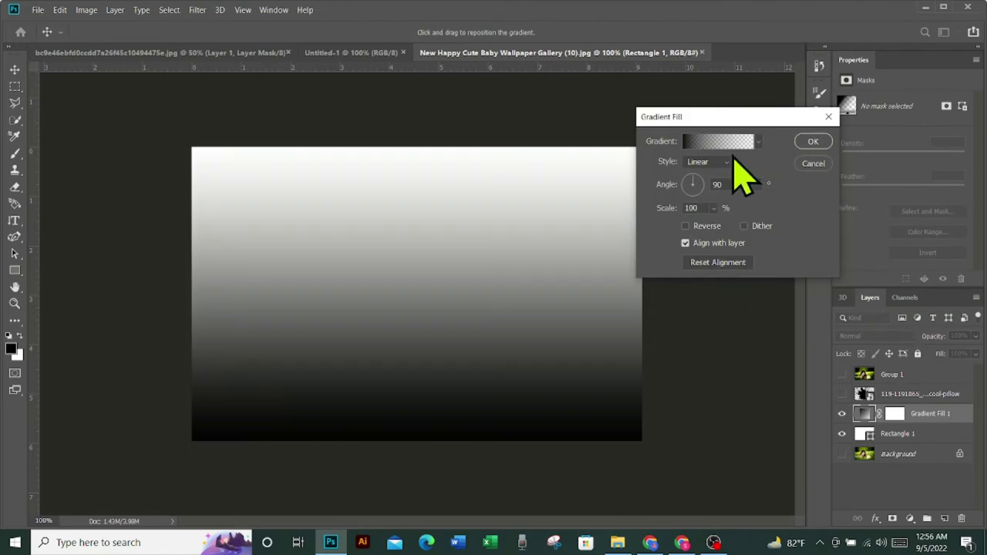
pyautogui.click(717, 162)
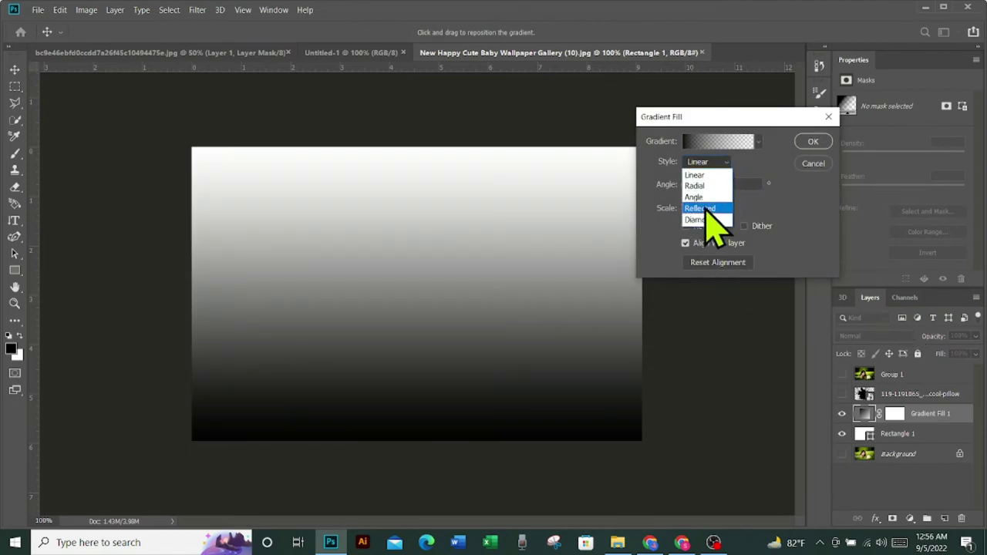
pyautogui.click(699, 187)
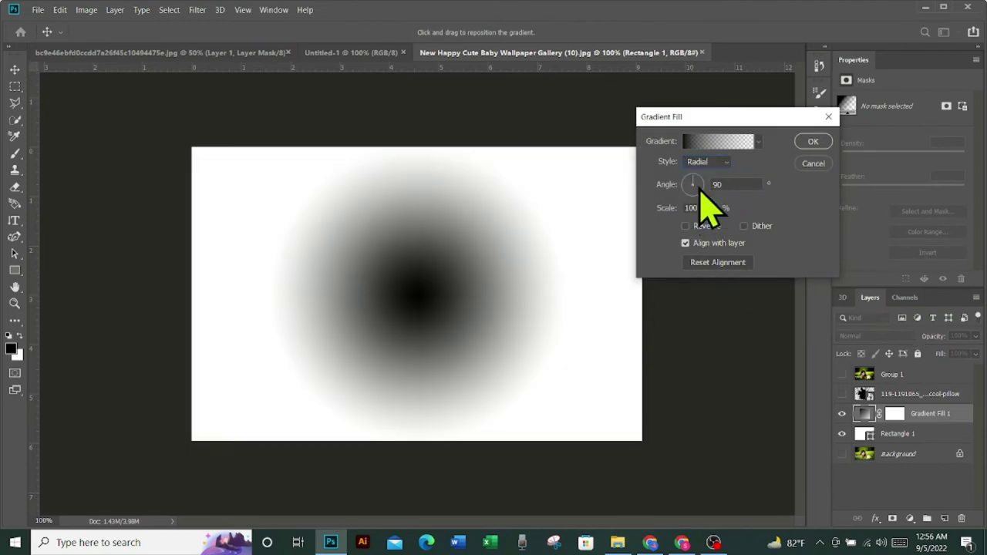
pyautogui.click(703, 186)
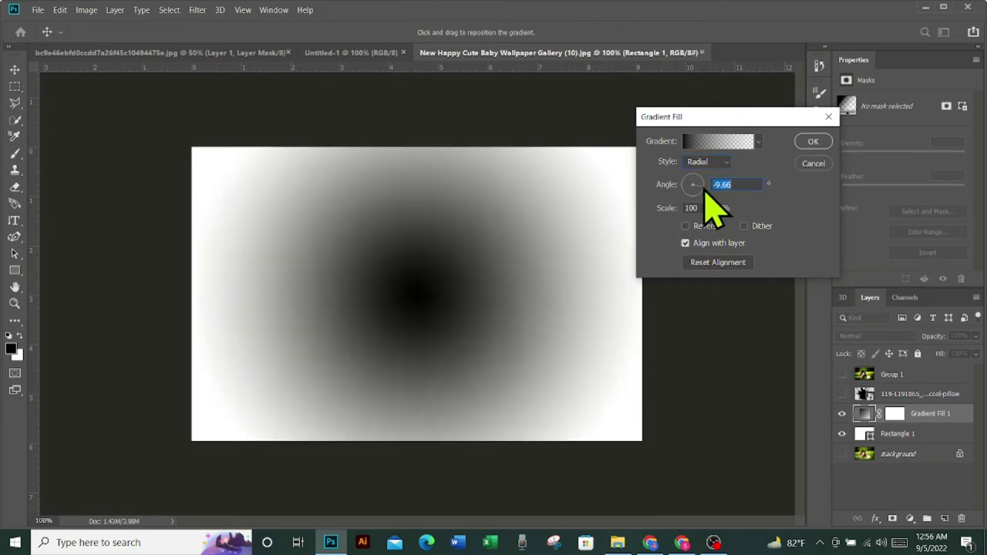
pyautogui.moveTo(695, 203); pyautogui.dragTo(685, 188)
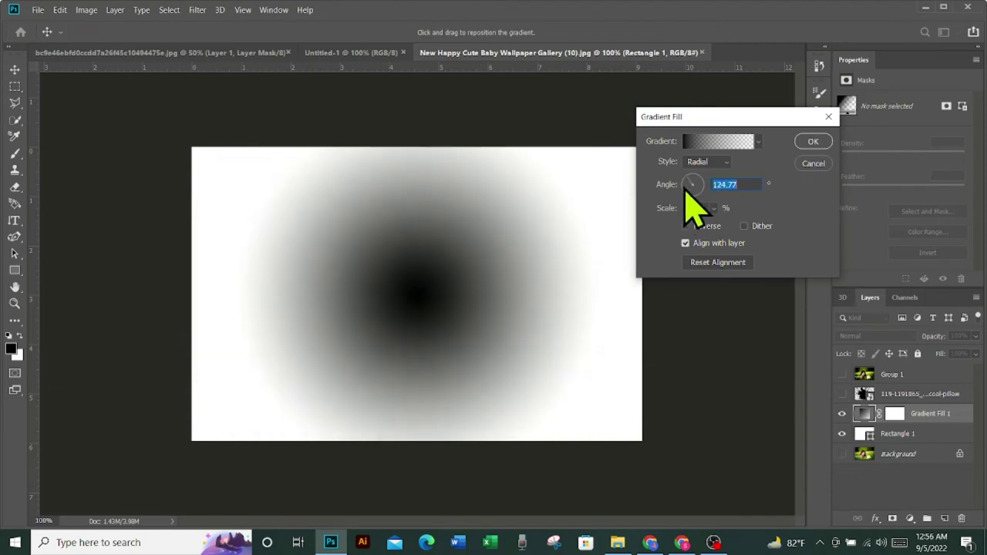
pyautogui.click(683, 192)
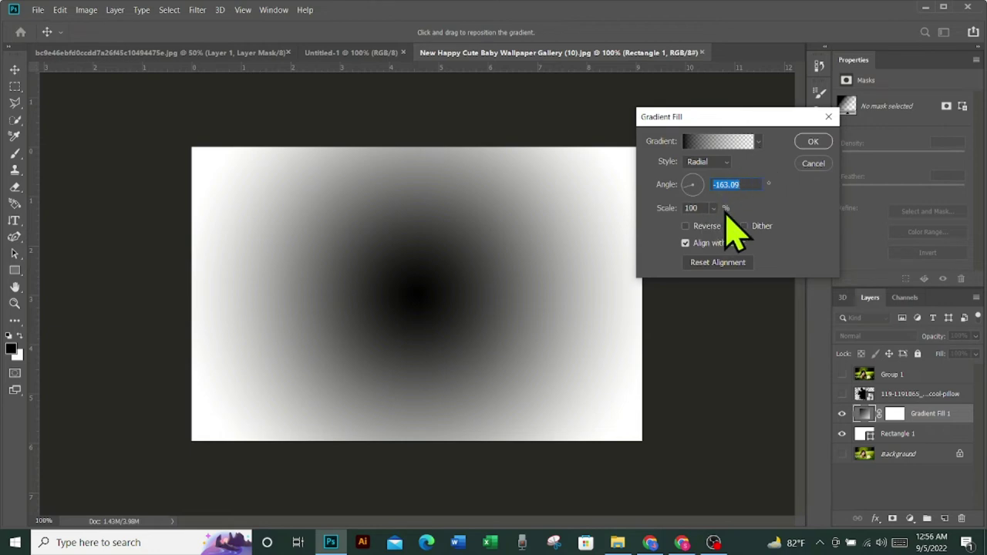
pyautogui.click(685, 227)
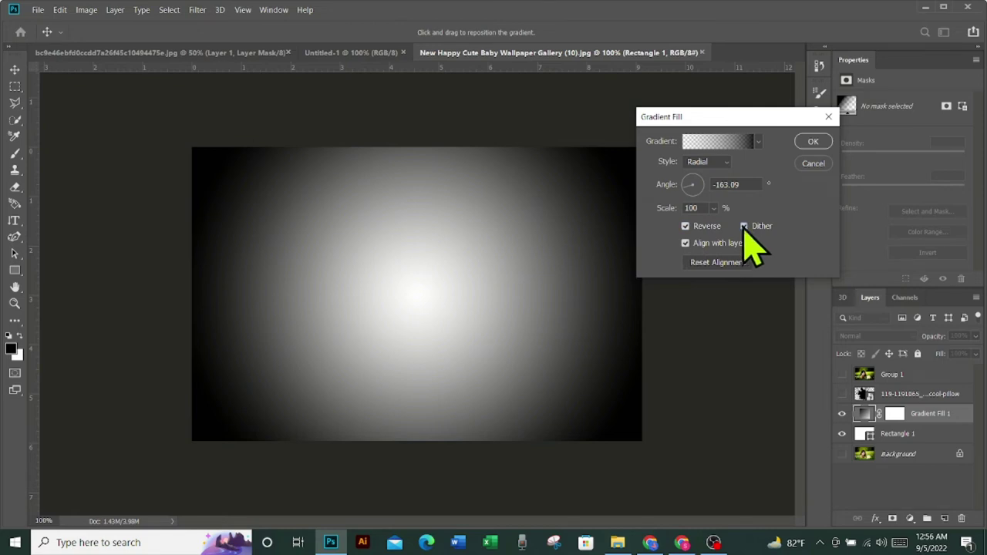
# - Turn off dithering, reverse the gradient at angle 171.74, and set the layer opacity to 27%
pyautogui.click(686, 227)
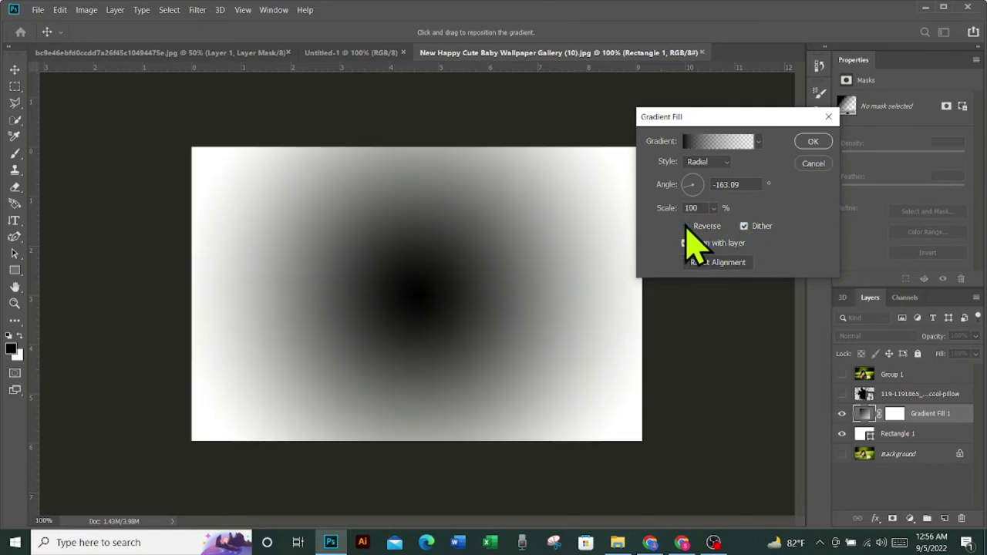
pyautogui.click(743, 226)
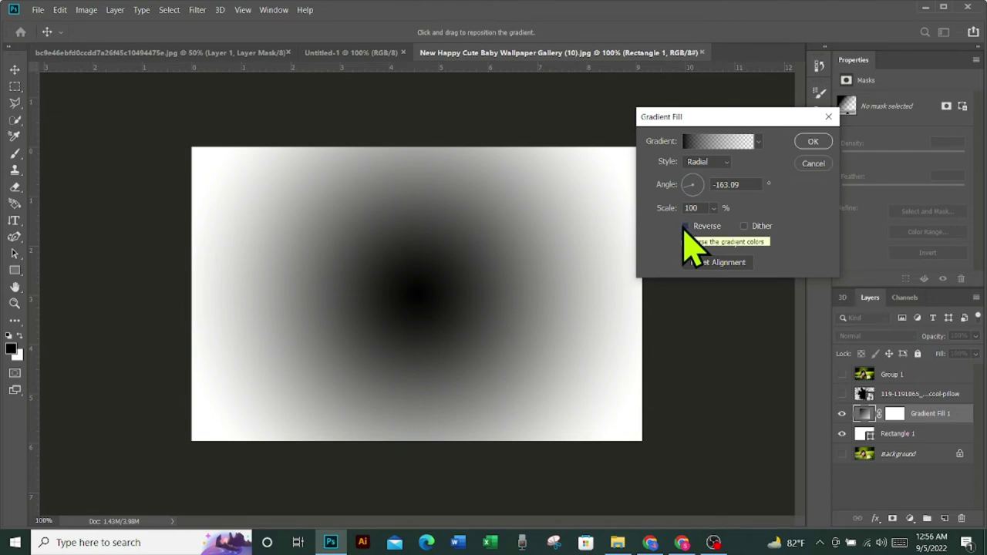
pyautogui.click(686, 227)
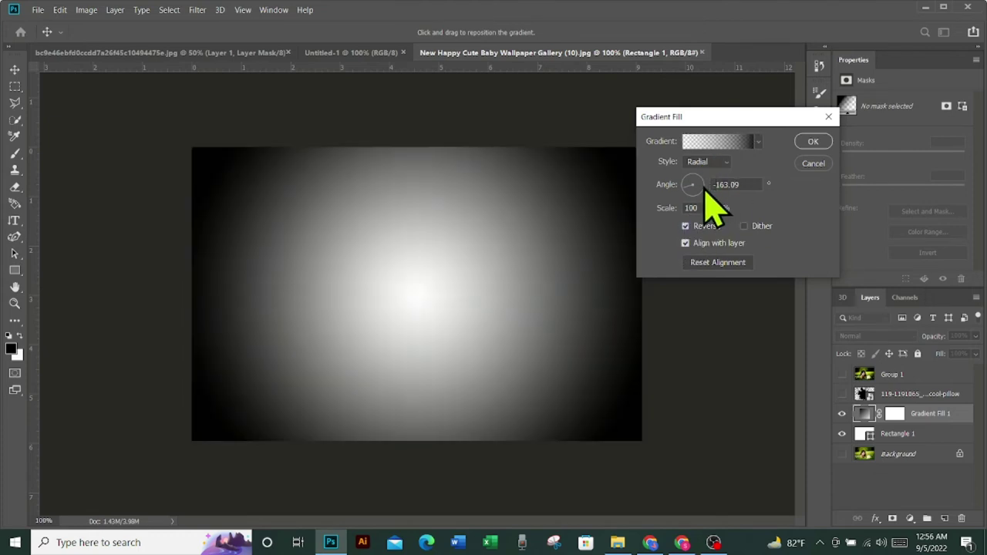
pyautogui.moveTo(703, 188); pyautogui.dragTo(690, 198)
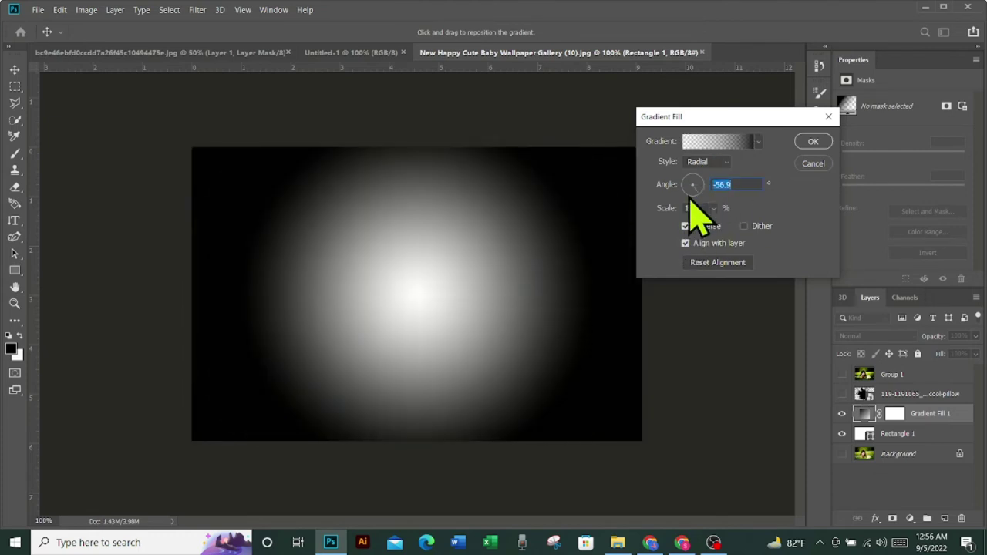
pyautogui.click(686, 184)
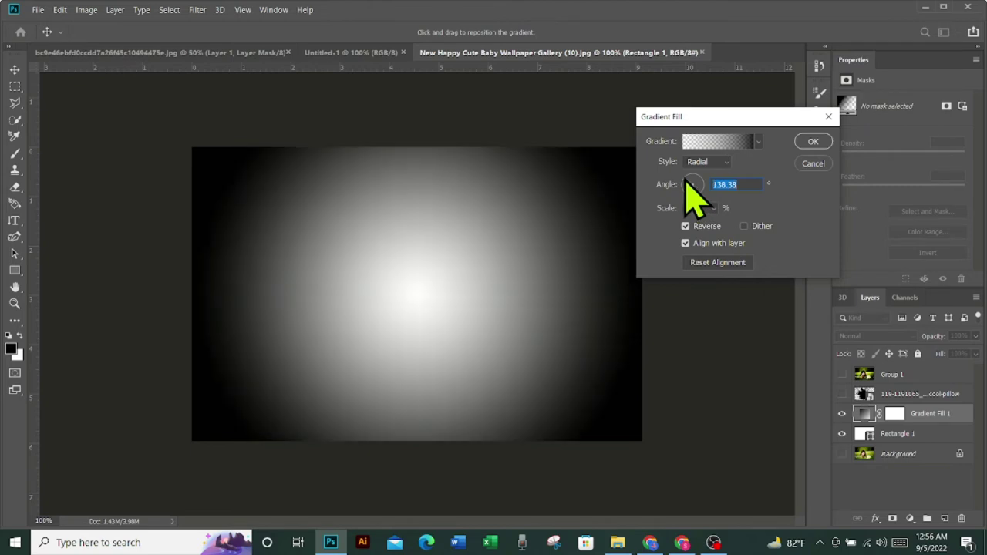
pyautogui.click(696, 181)
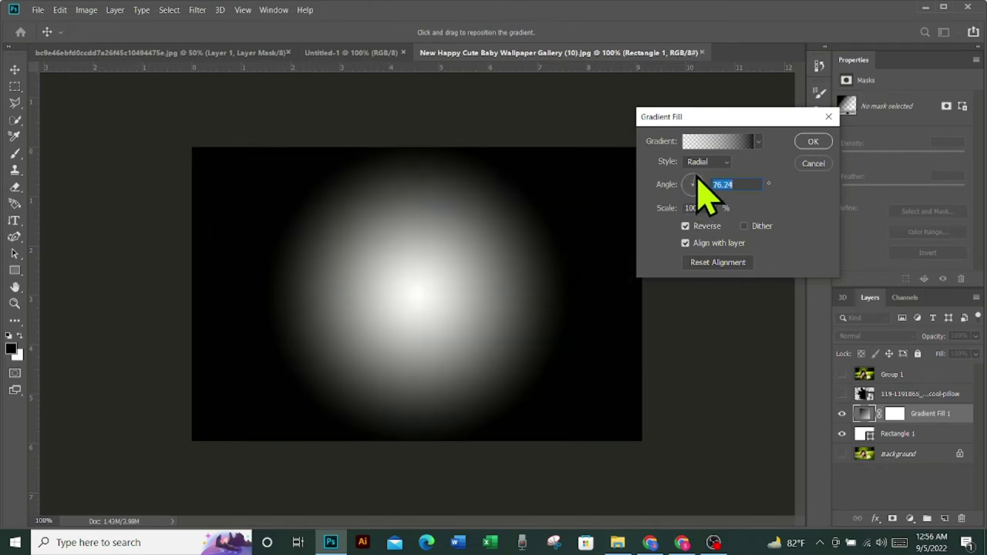
pyautogui.click(688, 185)
pyautogui.click(686, 186)
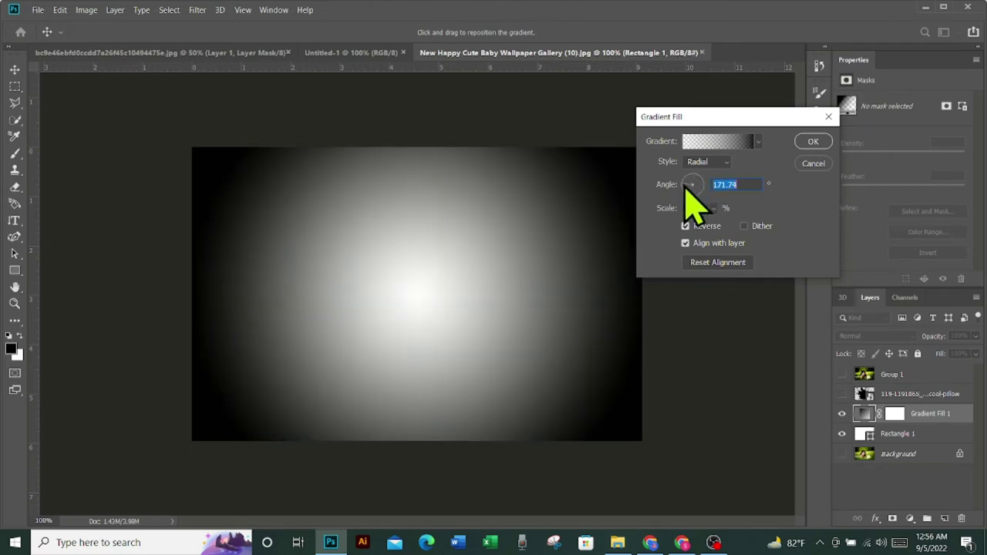
pyautogui.click(813, 143)
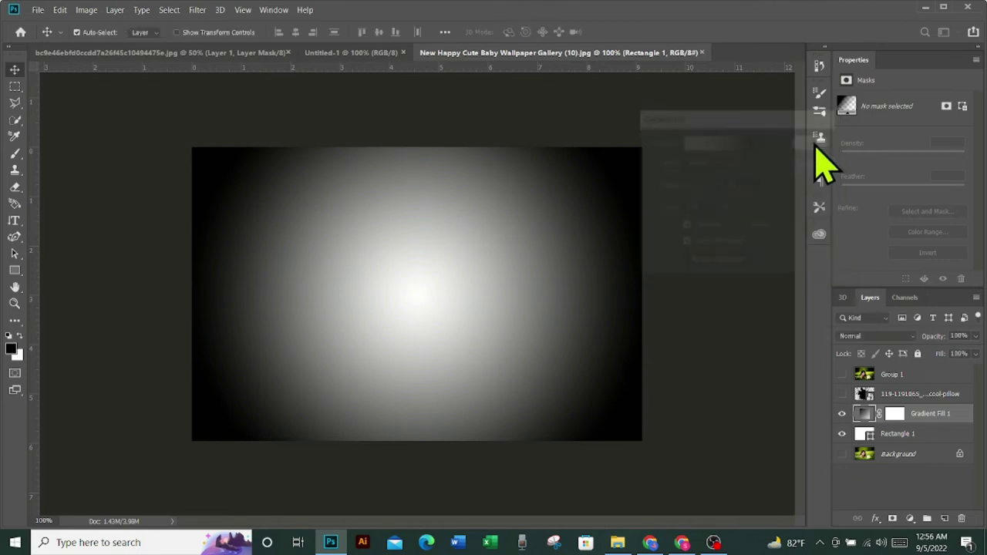
pyautogui.click(975, 337)
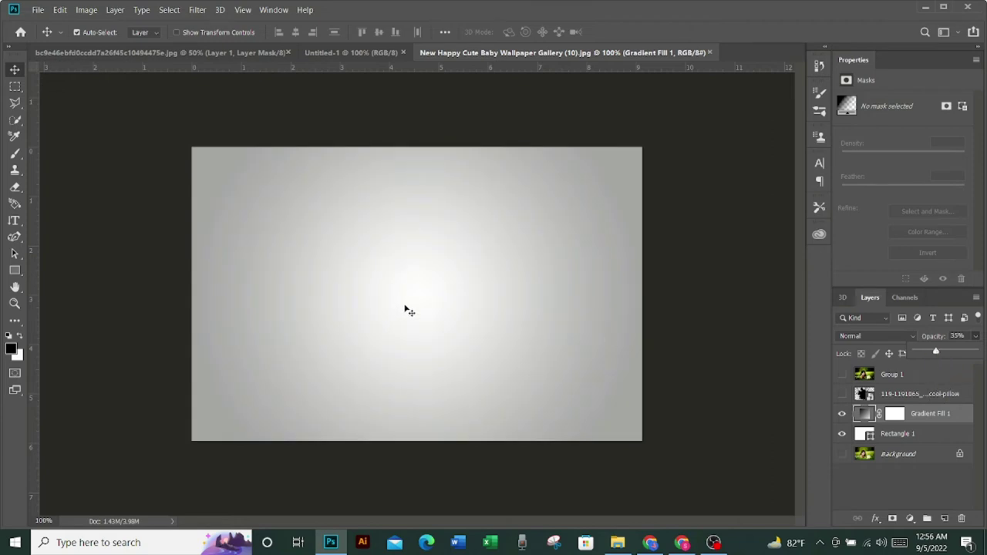
pyautogui.moveTo(935, 351); pyautogui.dragTo(931, 352)
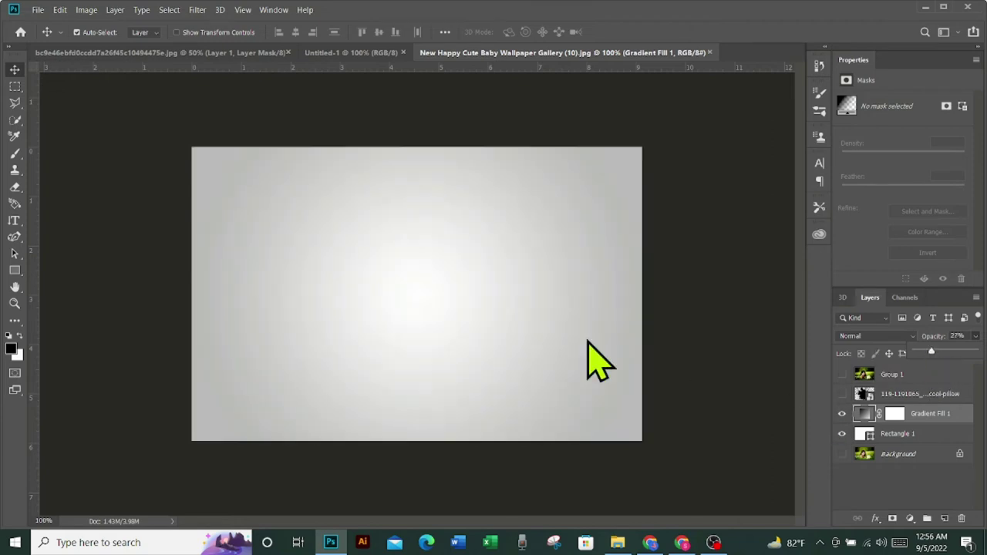
# - Show the splatter and Group 1 layers, clip Group 1 into the splatter, and nudge it right and up
pyautogui.click(843, 396)
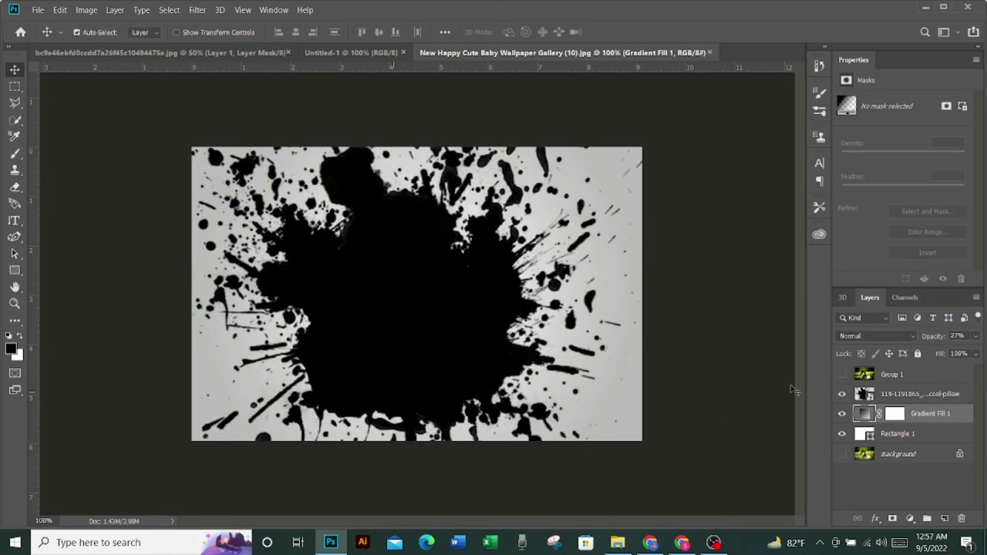
pyautogui.click(842, 375)
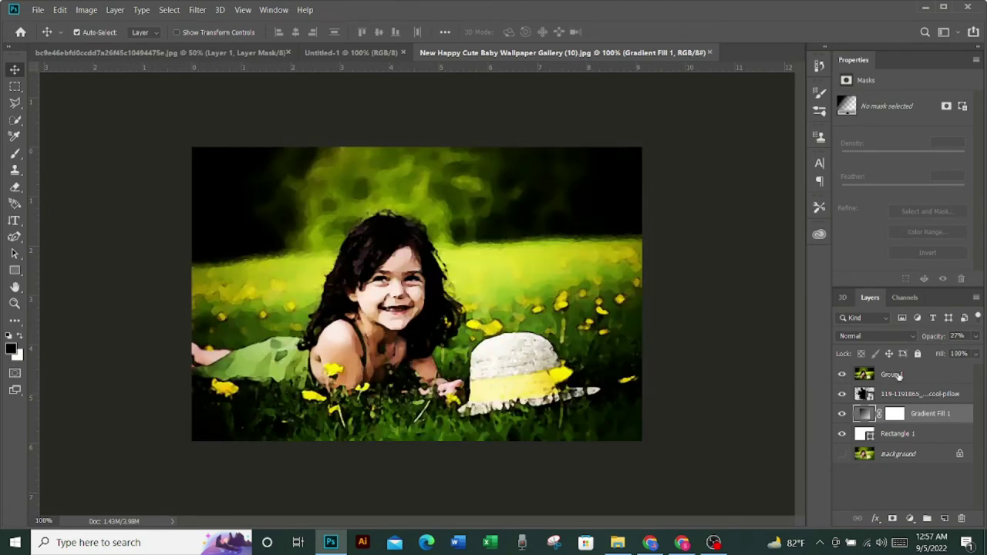
pyautogui.click(923, 375)
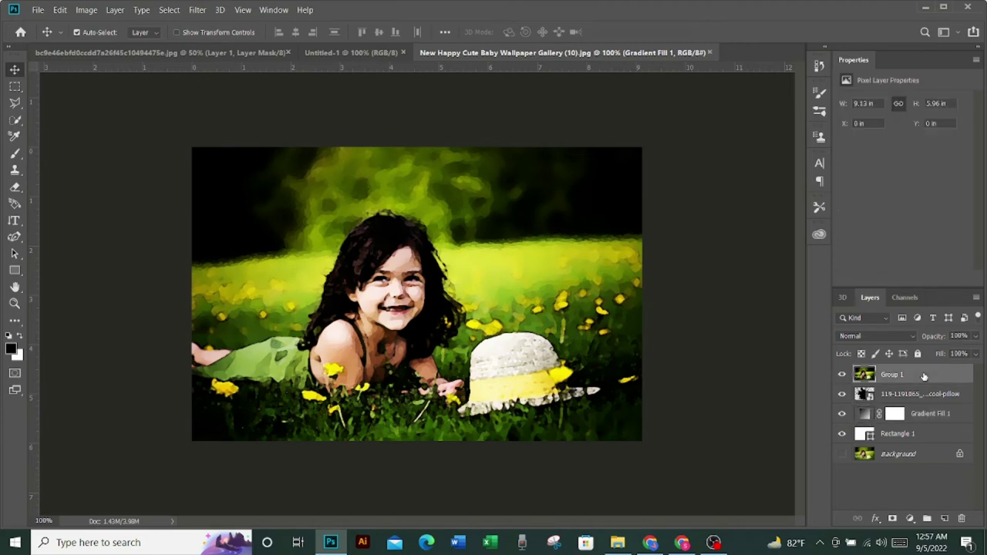
pyautogui.rightClick(923, 375)
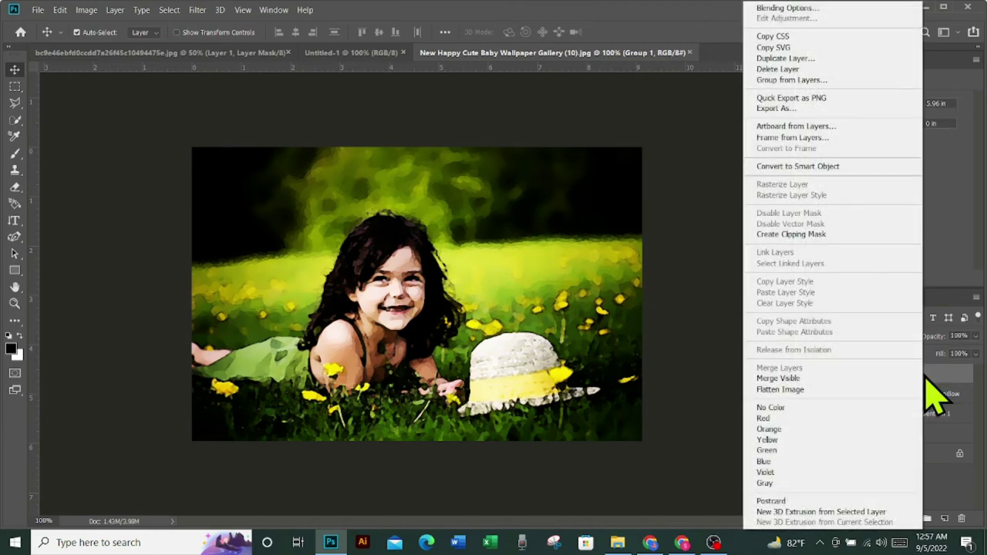
pyautogui.click(815, 235)
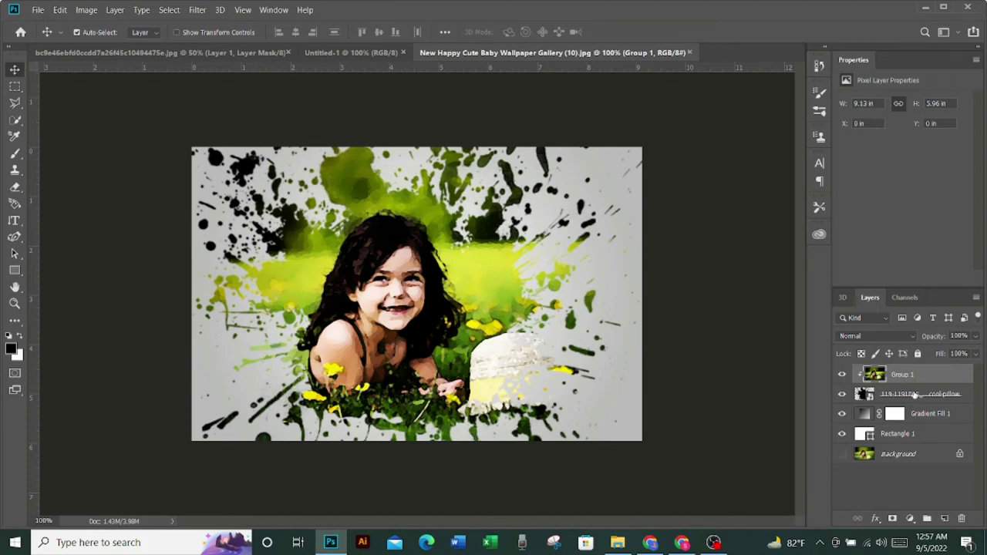
pyautogui.moveTo(437, 316); pyautogui.dragTo(461, 309)
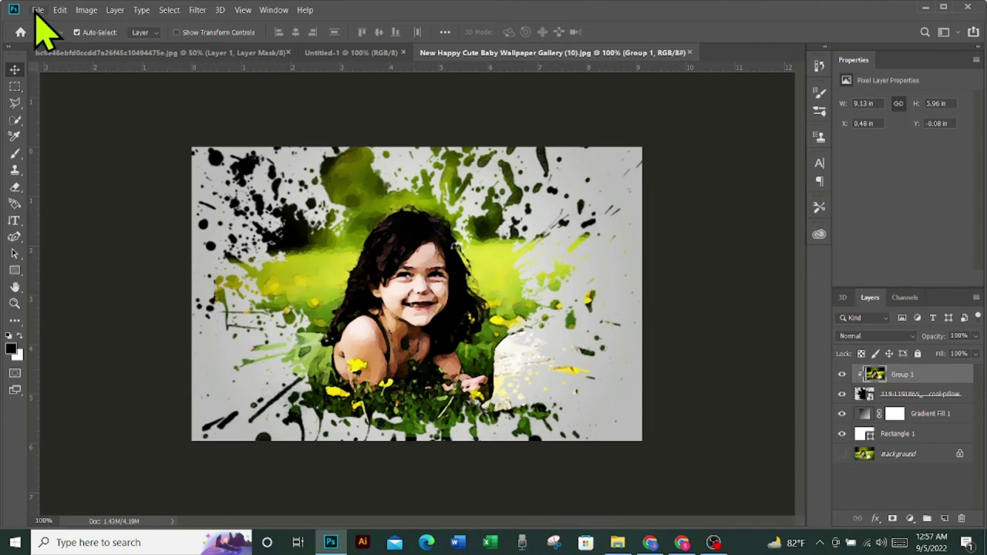
# - Create a blank 1280 × 720 px document and unlock its Background as Layer 0
pyautogui.click(39, 11)
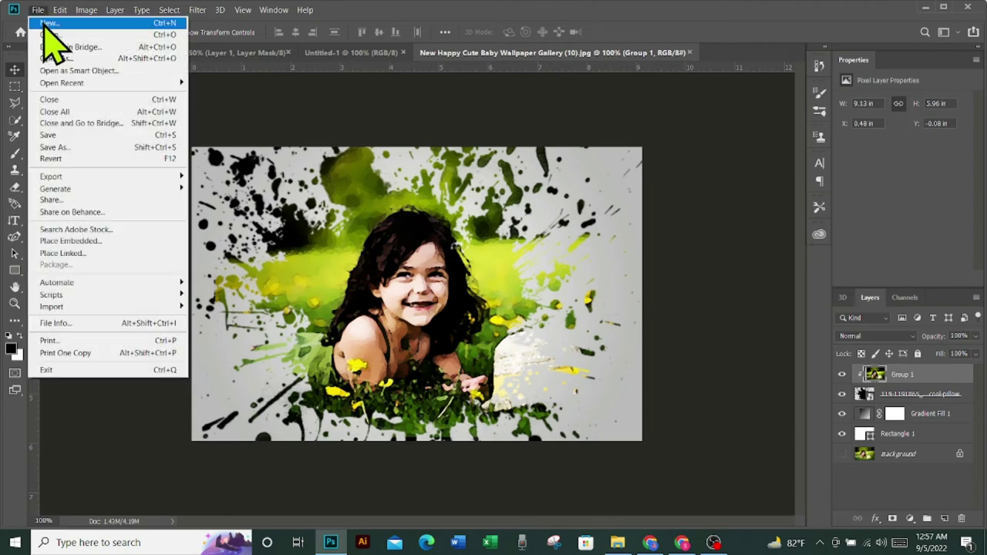
pyautogui.click(48, 23)
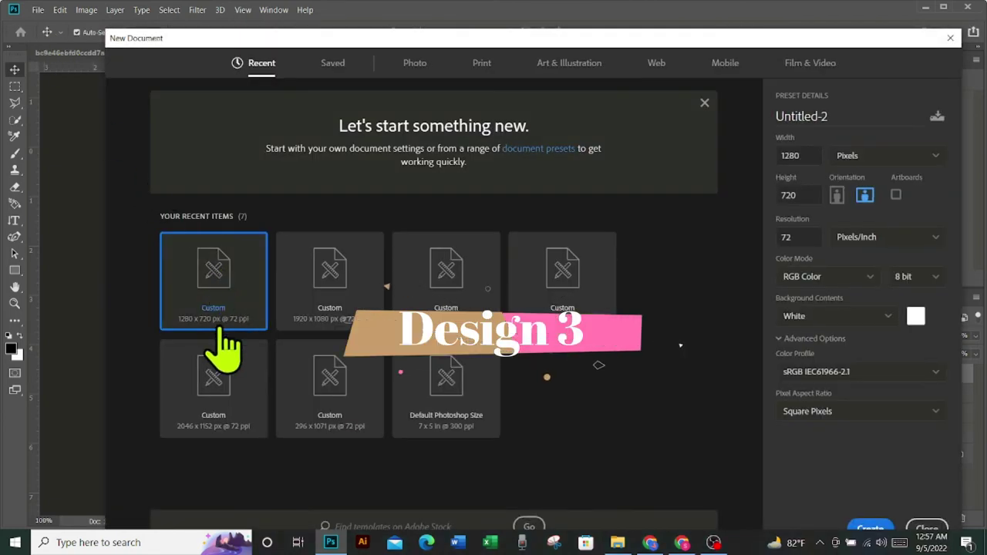
pyautogui.click(869, 527)
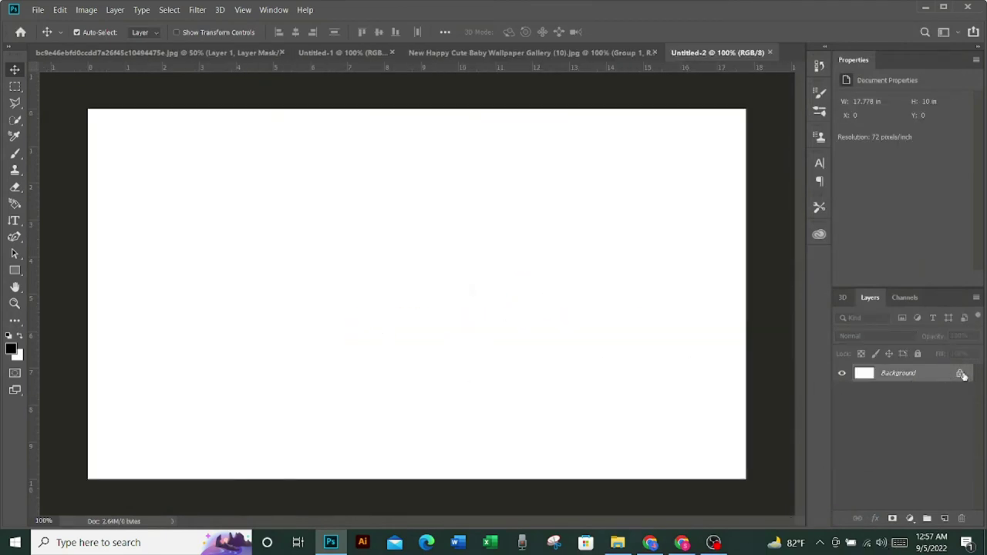
pyautogui.click(961, 374)
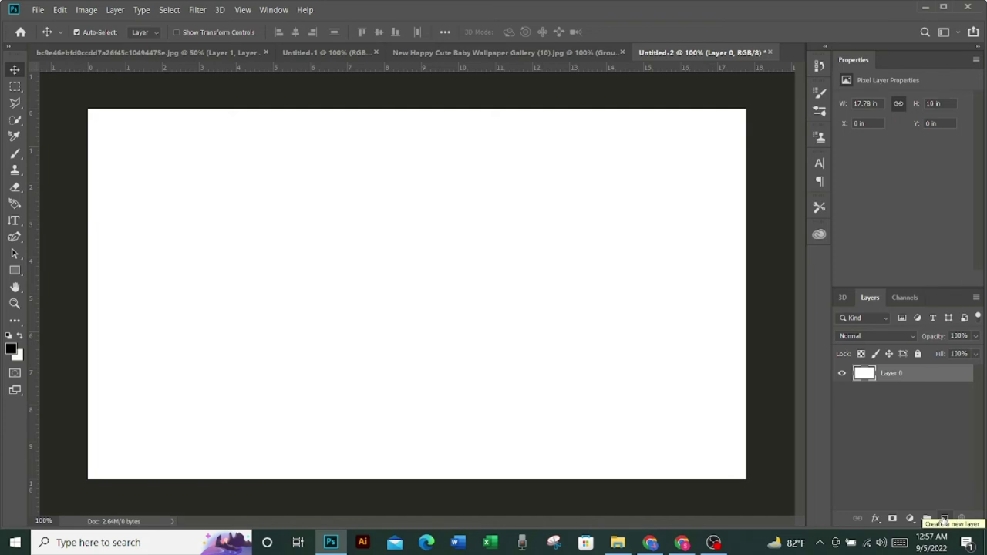
# - Open 888586.jpg from the wrk image folder
pyautogui.click(34, 11)
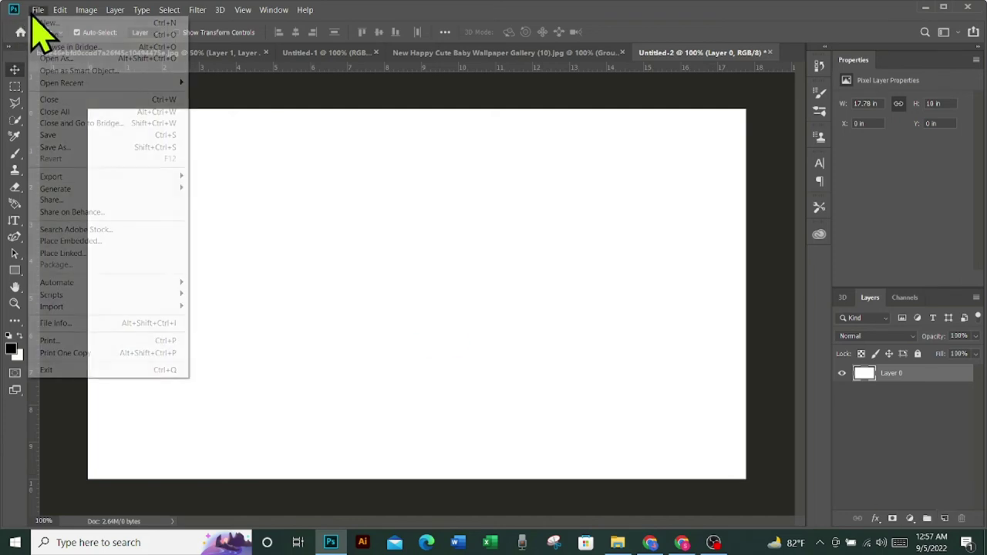
pyautogui.click(51, 35)
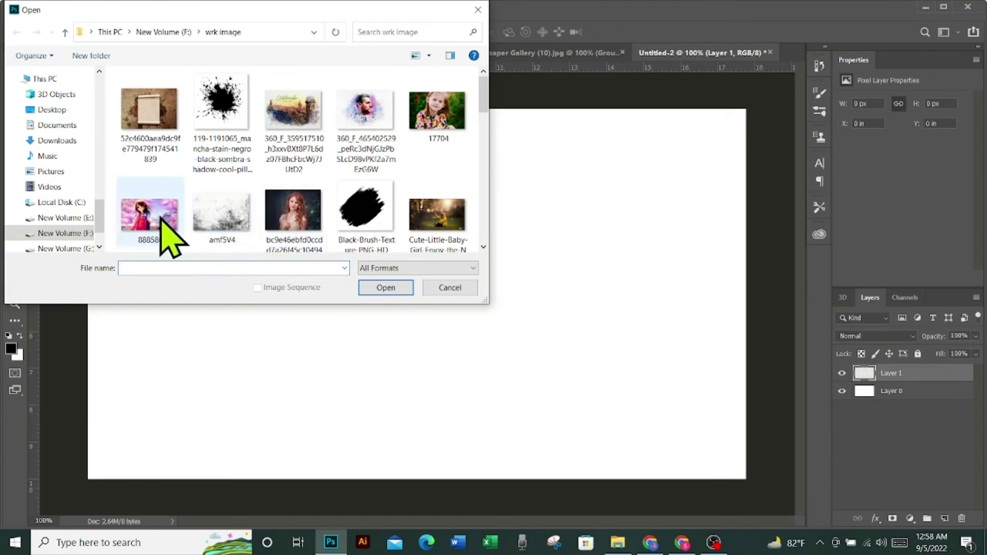
pyautogui.click(163, 235)
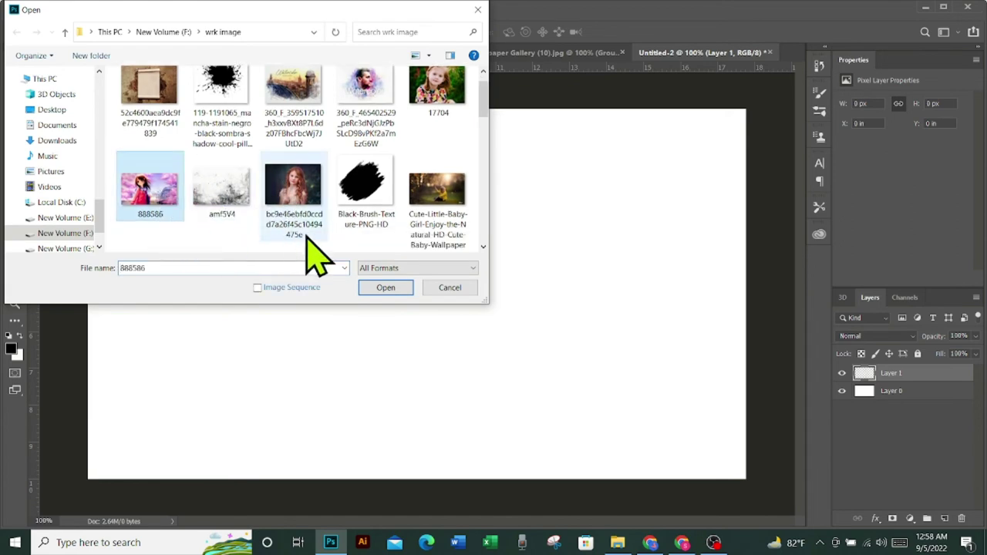
pyautogui.click(384, 288)
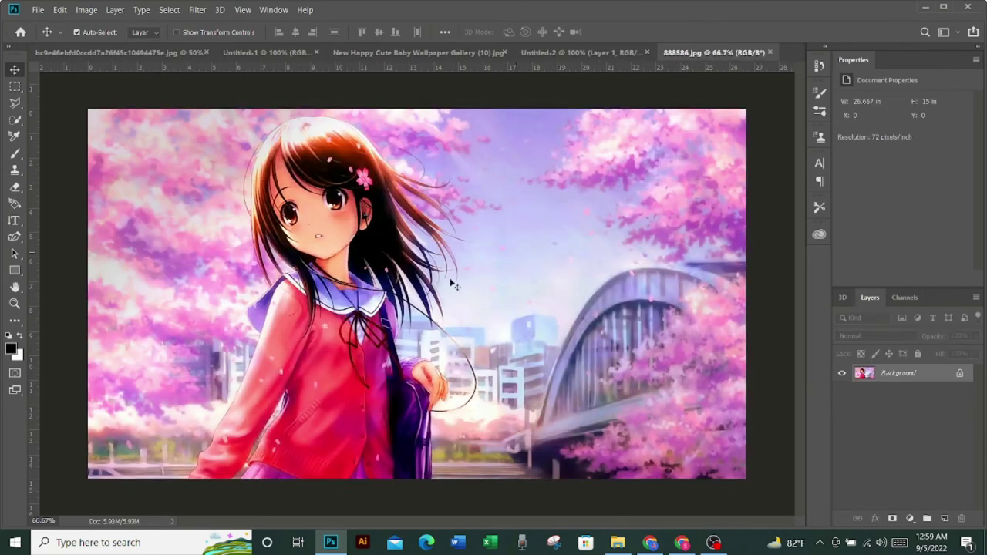
# - Unlock the anime image, duplicate it with Ctrl+J, and add an empty Layer 1 above Layer 0
pyautogui.click(960, 375)
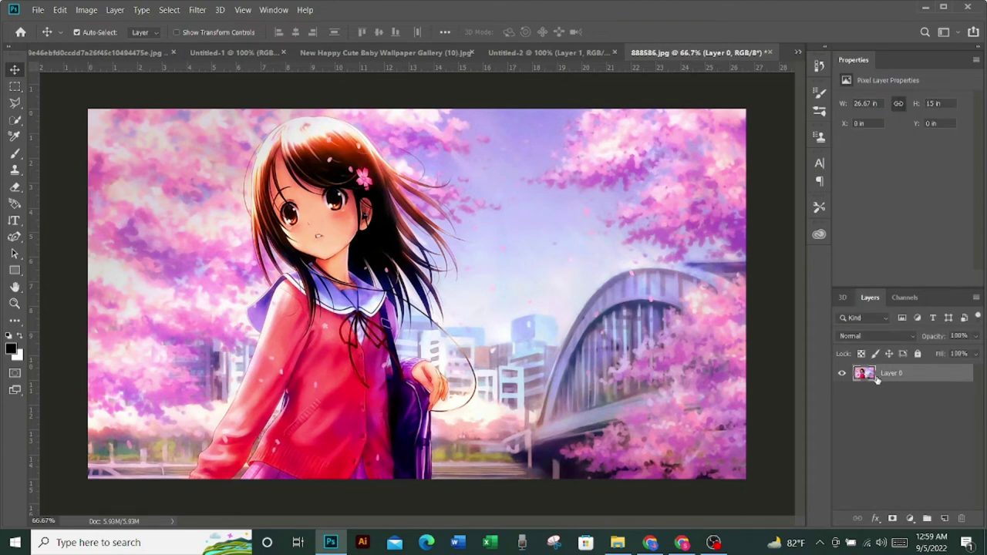
pyautogui.hotkey('ctrl', 'j')
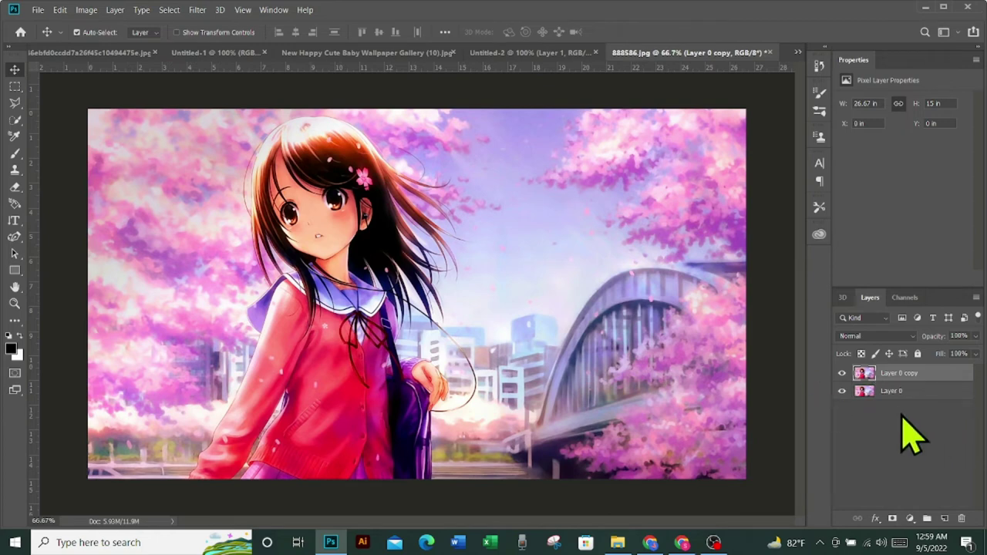
pyautogui.click(895, 395)
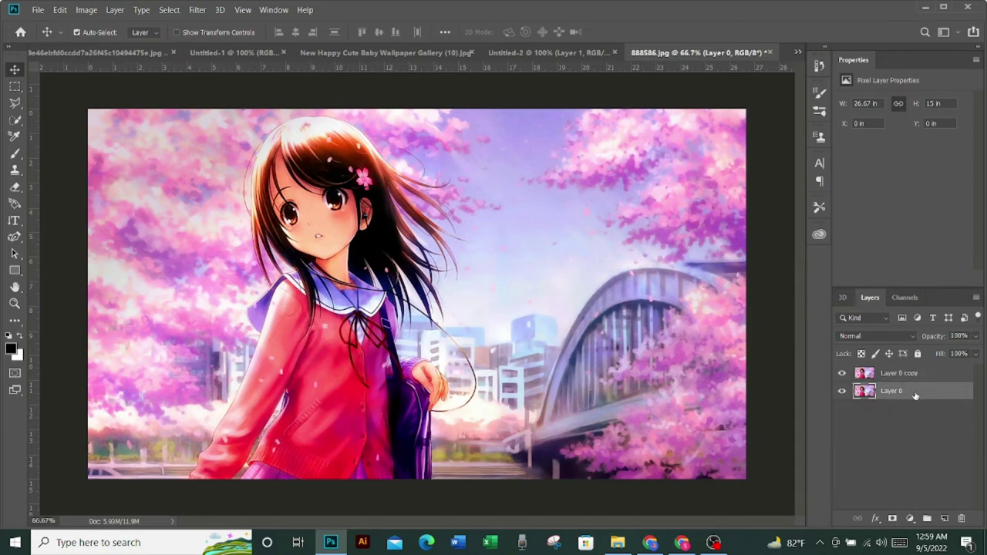
pyautogui.click(916, 376)
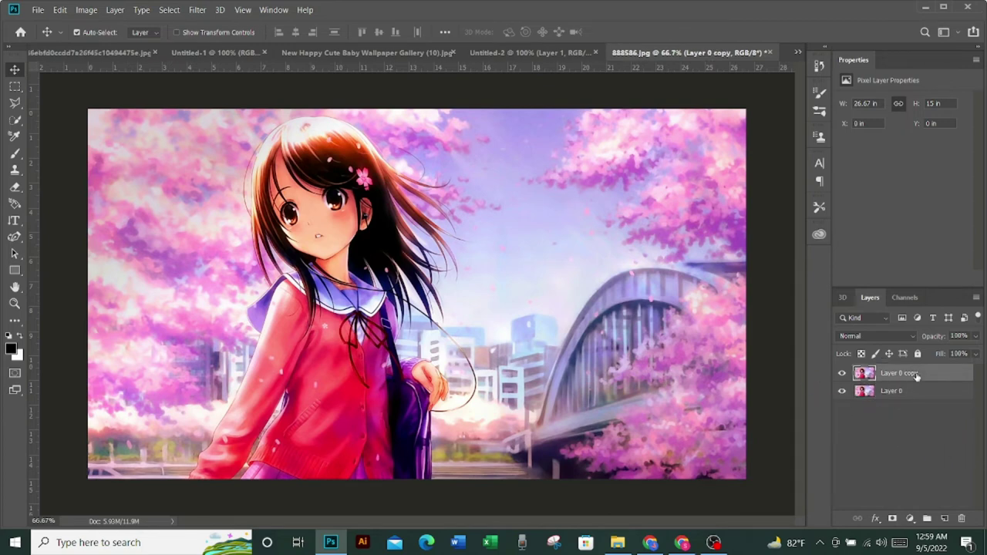
pyautogui.click(919, 391)
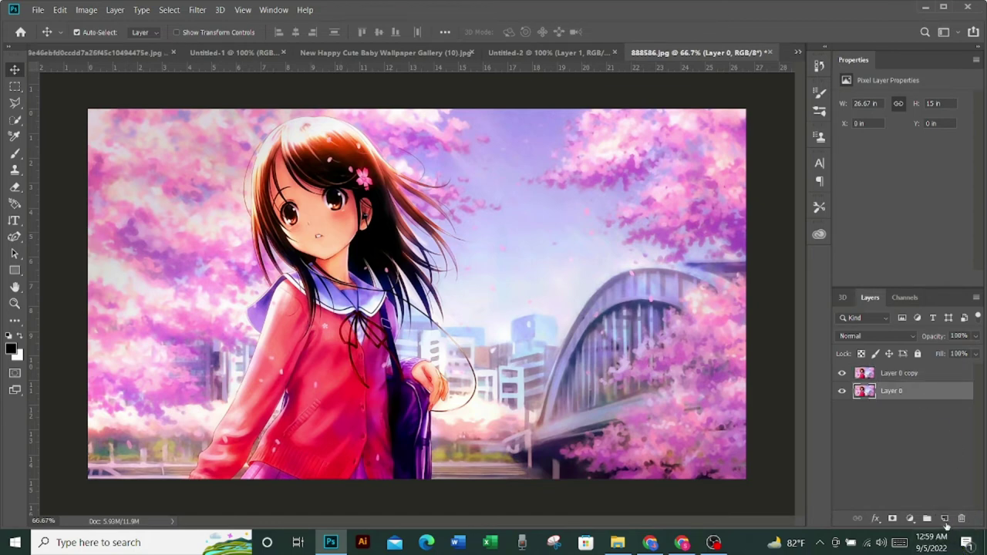
pyautogui.click(946, 520)
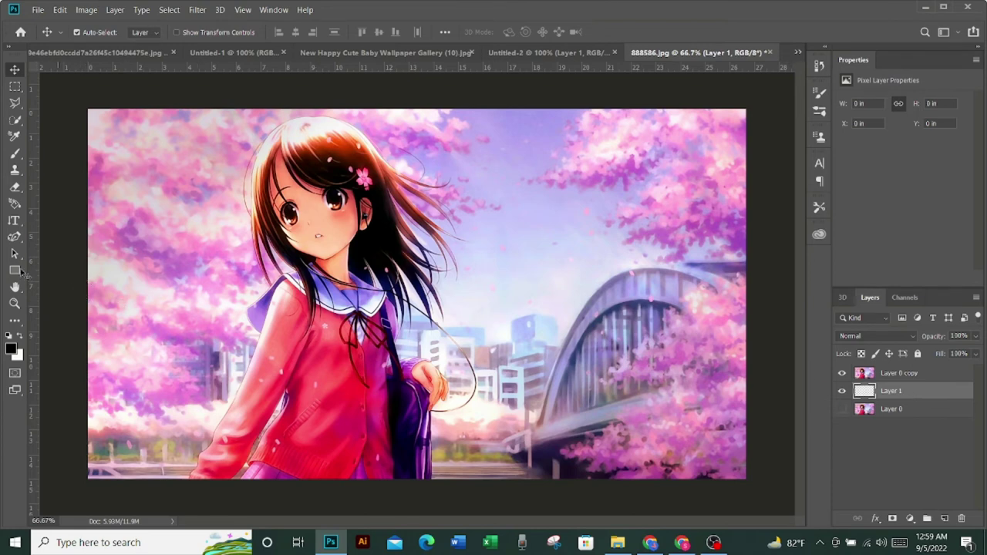
# - Paint a black blob with a 147 px hard round brush, load brush preset 306, and hide Layer 0 copy
pyautogui.click(15, 153)
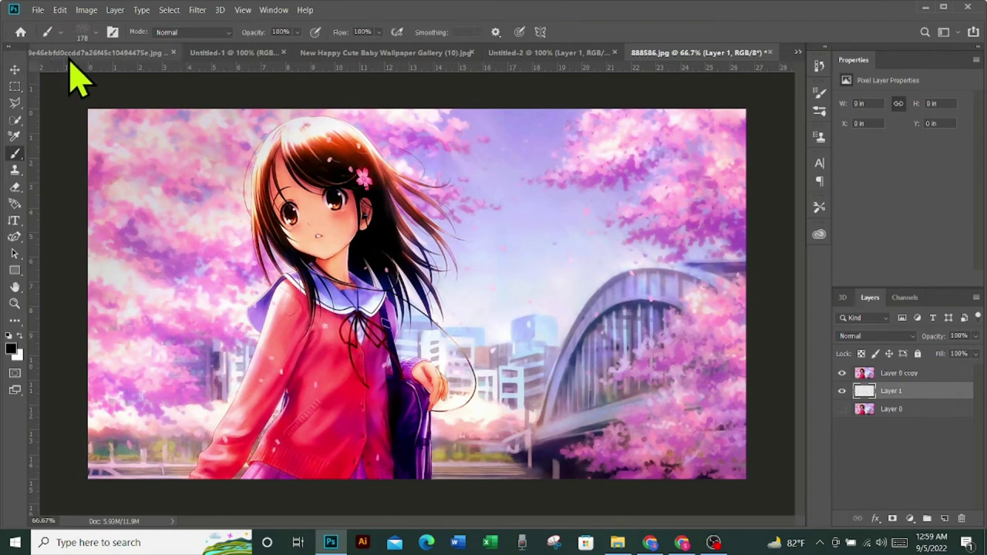
pyautogui.click(819, 111)
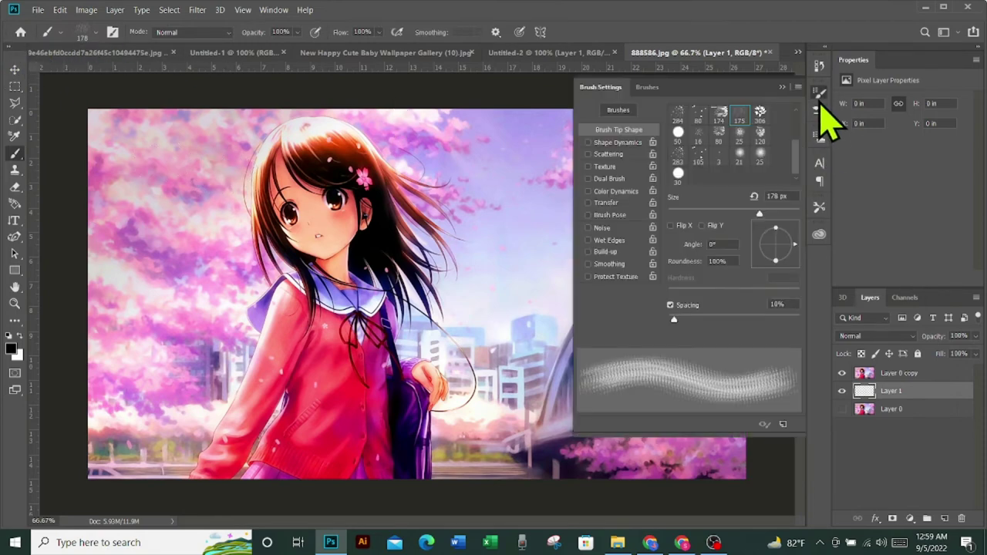
pyautogui.click(677, 141)
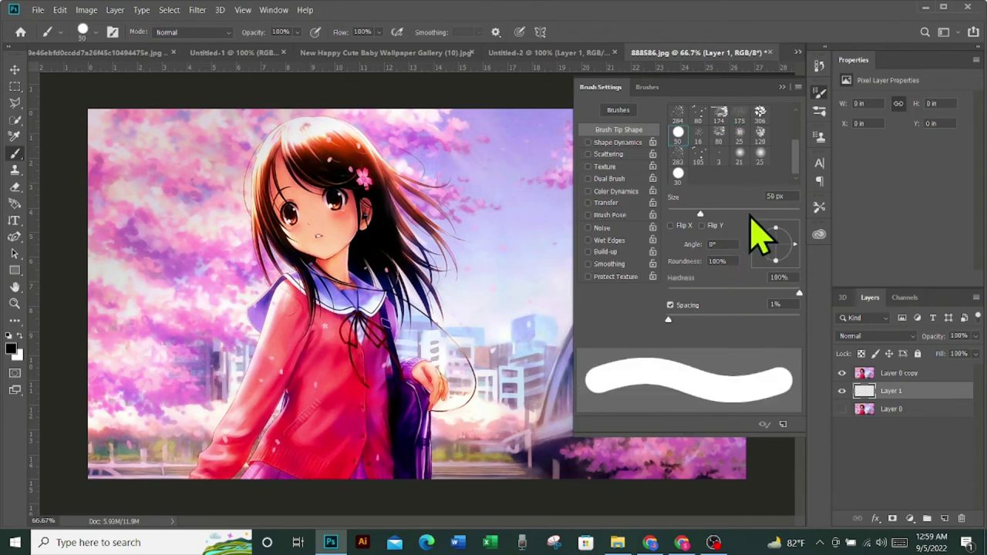
pyautogui.click(749, 214)
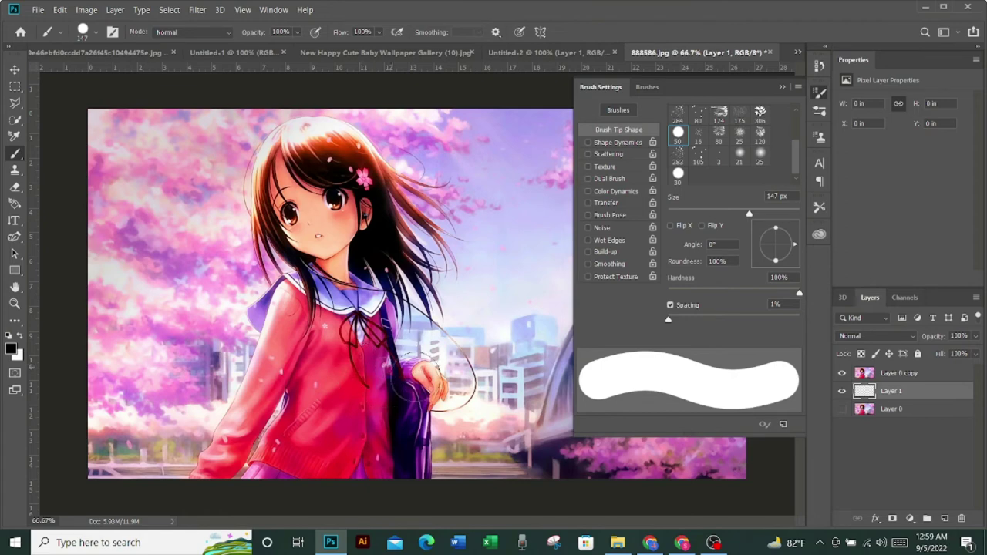
pyautogui.click(441, 376)
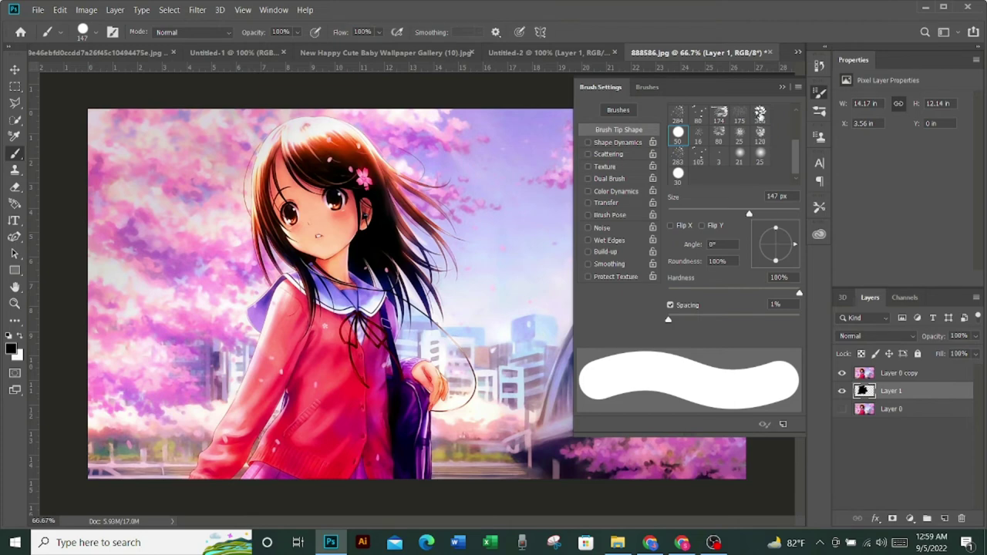
pyautogui.click(760, 114)
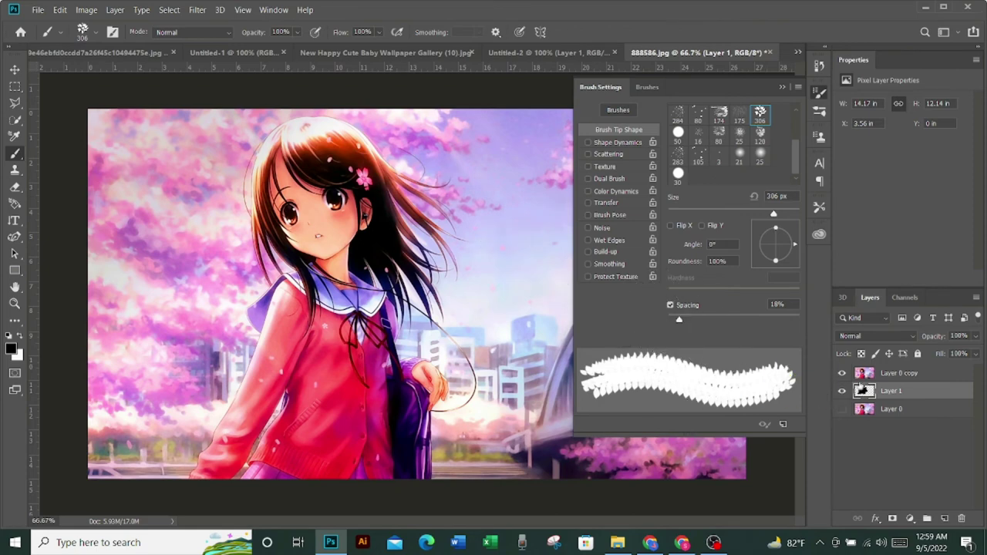
pyautogui.click(842, 373)
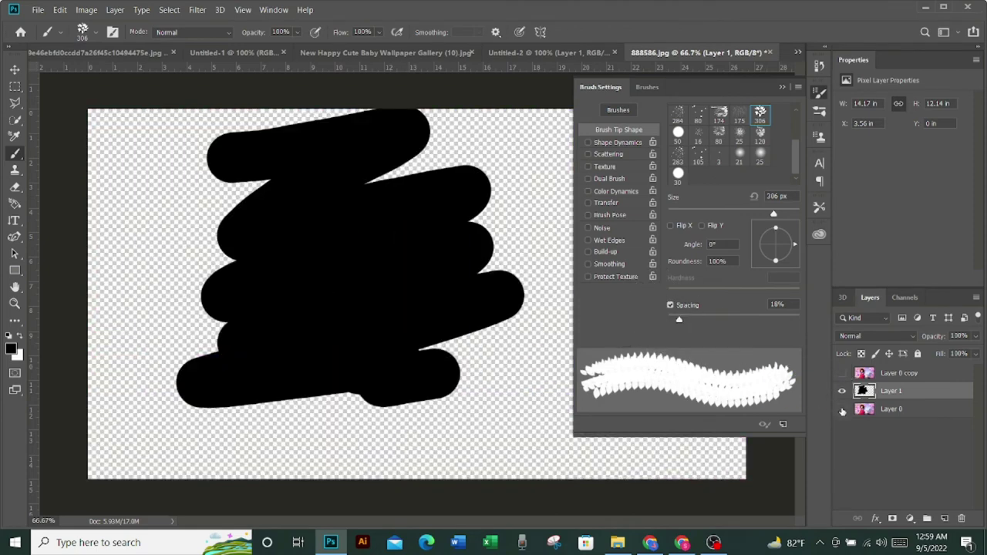
# - Show Layer 0 and stamp leaf shapes along the black shape's top and left edges
pyautogui.click(842, 409)
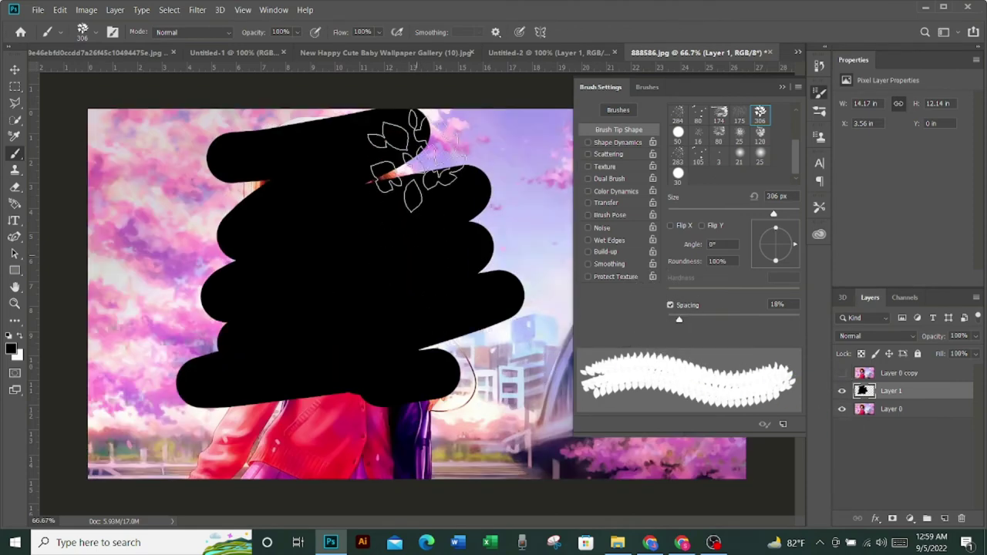
pyautogui.moveTo(435, 158)
pyautogui.mouseDown()
pyautogui.moveTo(416, 202)
pyautogui.moveTo(339, 254)
pyautogui.mouseUp()
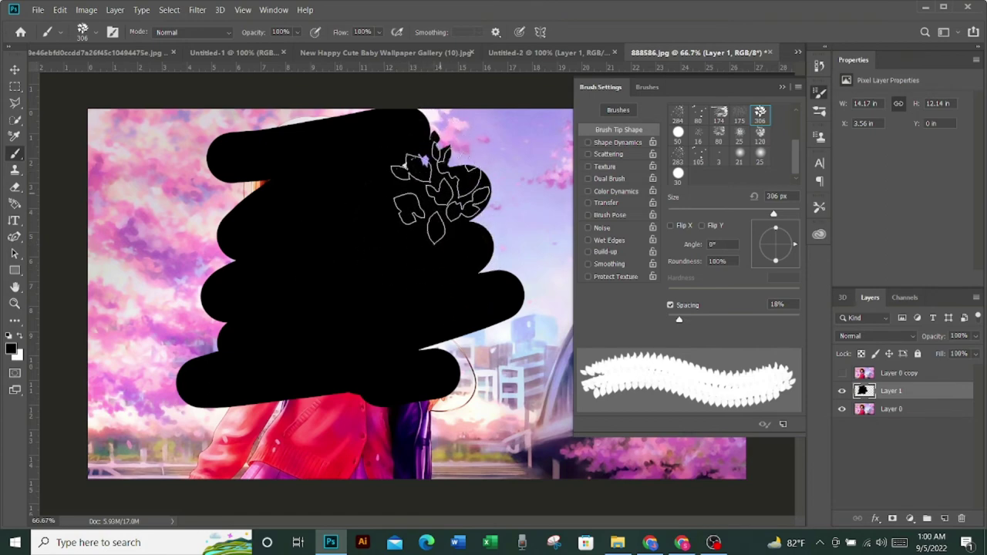
pyautogui.click(417, 189)
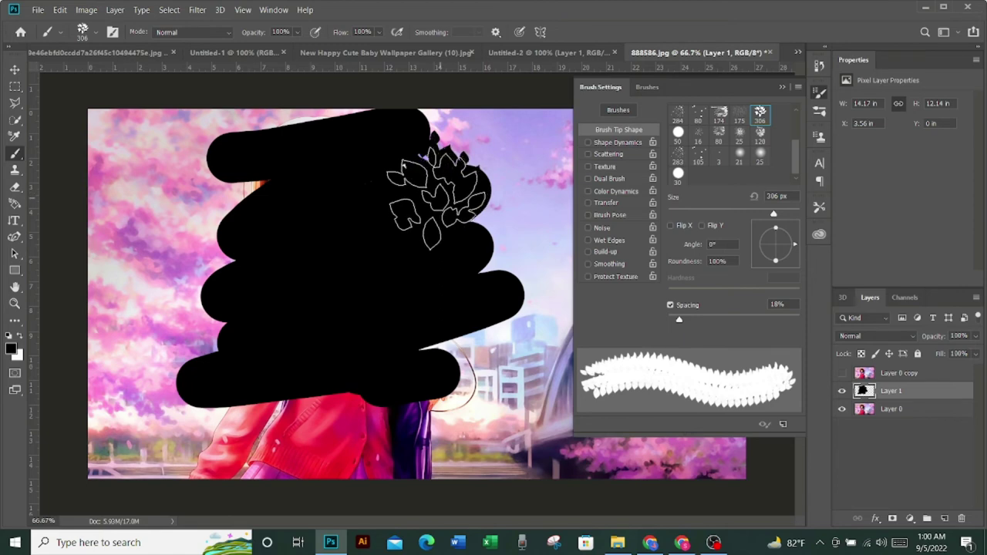
pyautogui.click(258, 231)
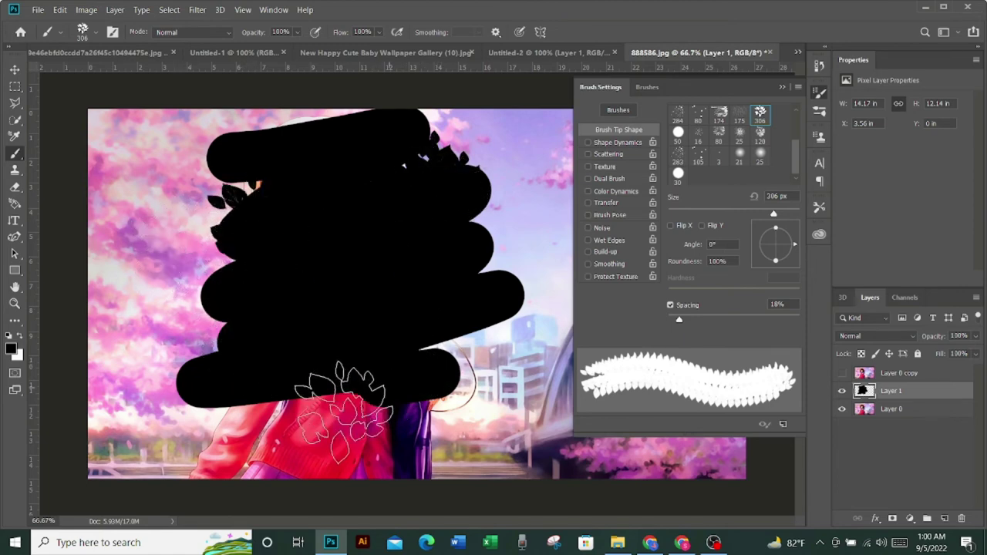
# - Dab scattered black dots around the shape with a 259 px scatter-dots brush
pyautogui.click(677, 158)
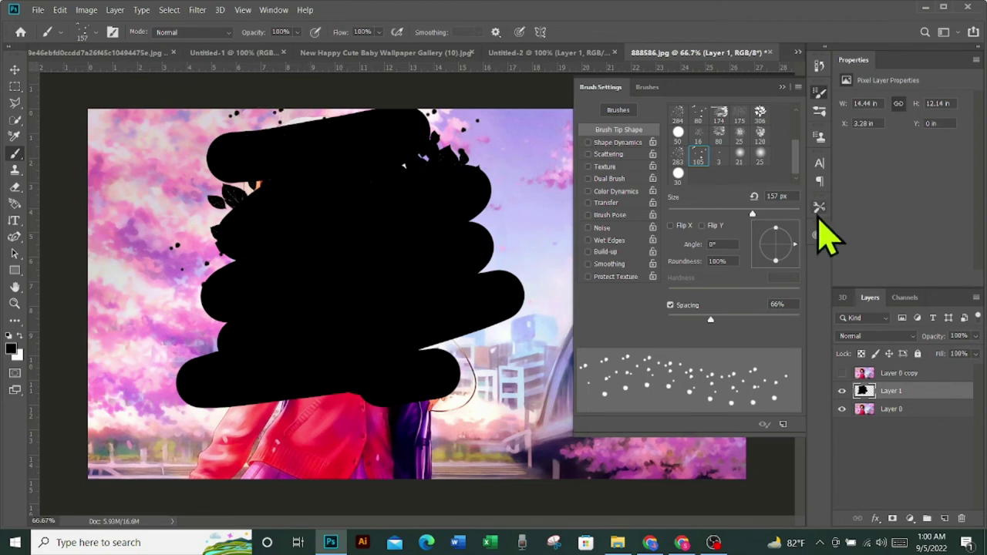
pyautogui.click(771, 213)
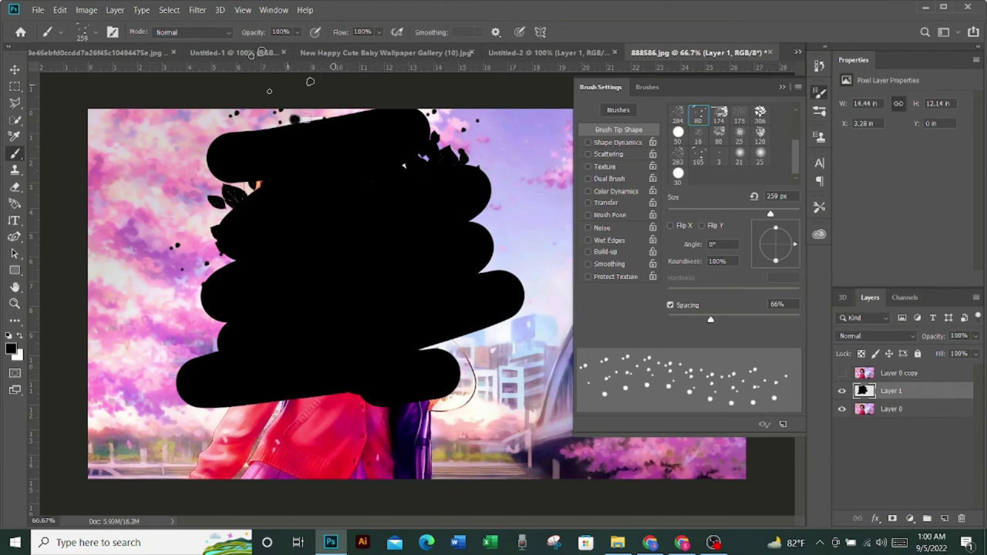
pyautogui.click(289, 89)
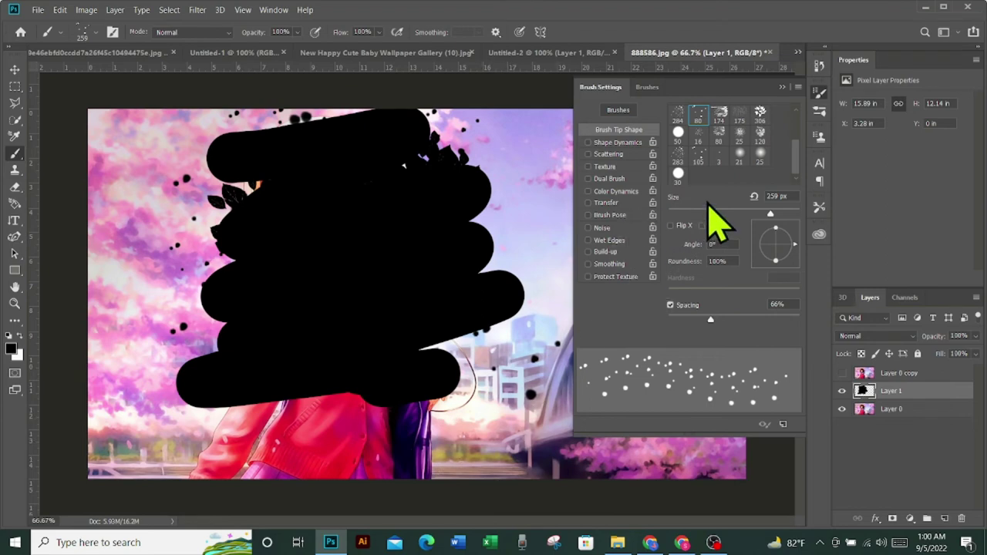
pyautogui.click(738, 139)
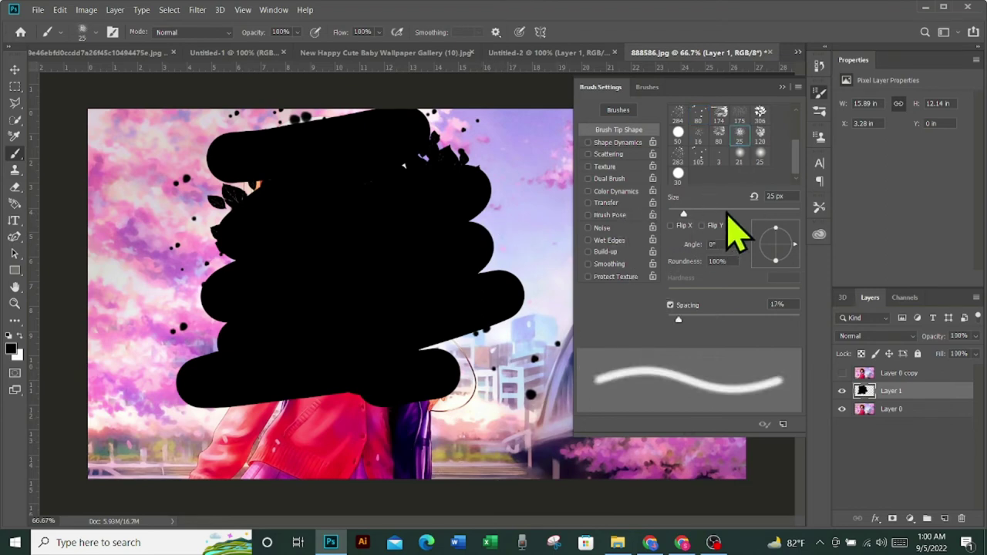
# - Enlarge the brush, try a rough black stroke left of the shape, then undo it
pyautogui.click(725, 214)
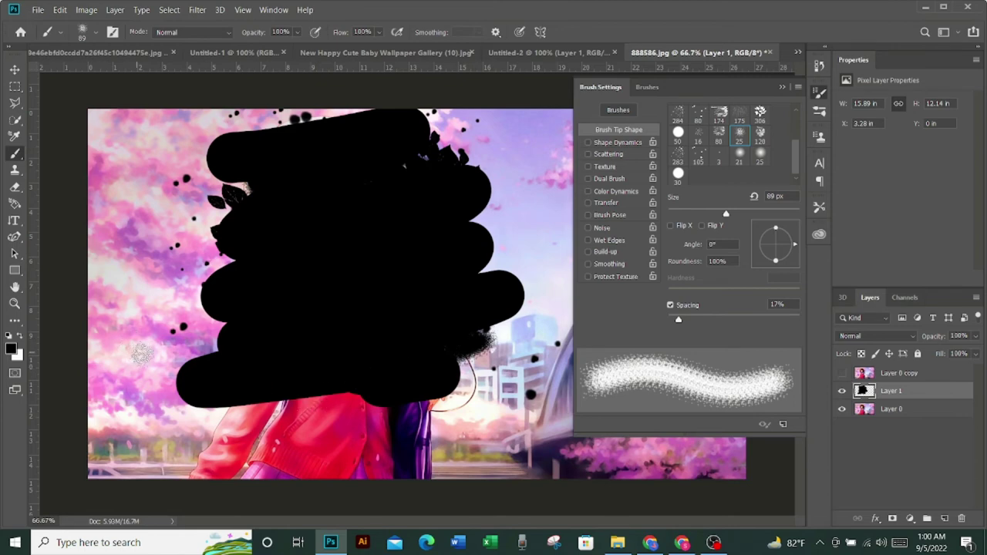
pyautogui.moveTo(137, 347); pyautogui.dragTo(216, 353)
pyautogui.moveTo(226, 317); pyautogui.dragTo(217, 354)
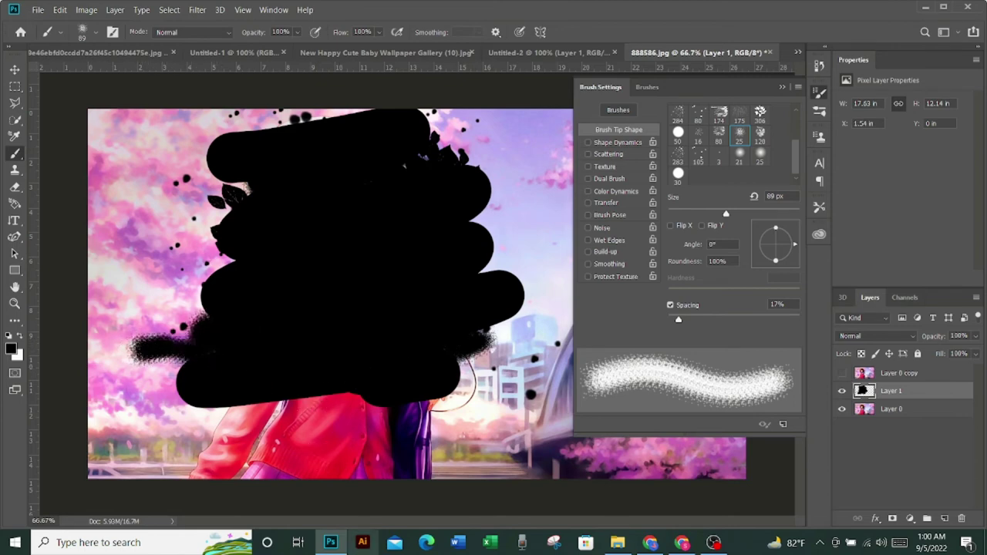
pyautogui.hotkey('ctrl', 'z')
pyautogui.hotkey('ctrl', 'z')
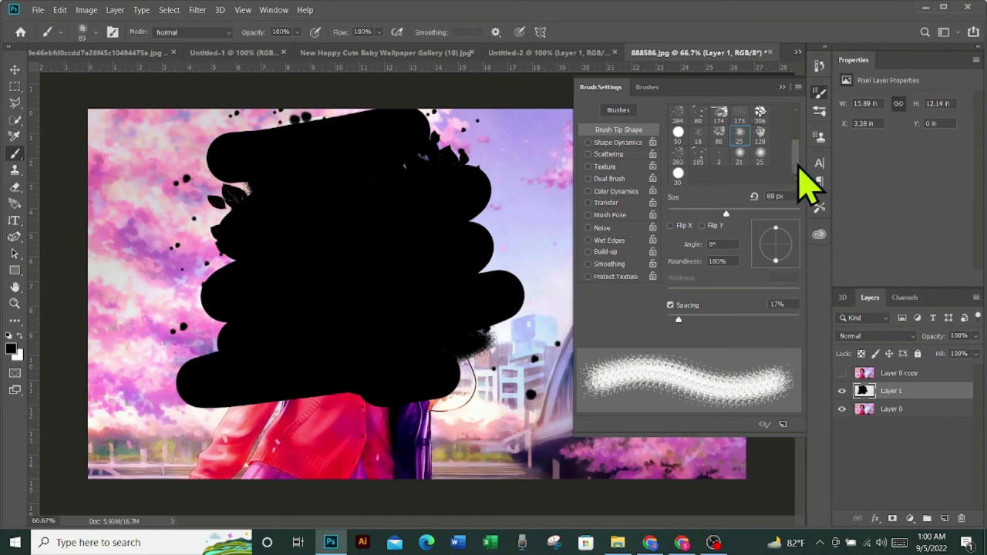
# - Fill the shape's gaps and right, lower and top edges in black with a dry-edged brush
pyautogui.moveTo(796, 158); pyautogui.dragTo(797, 133)
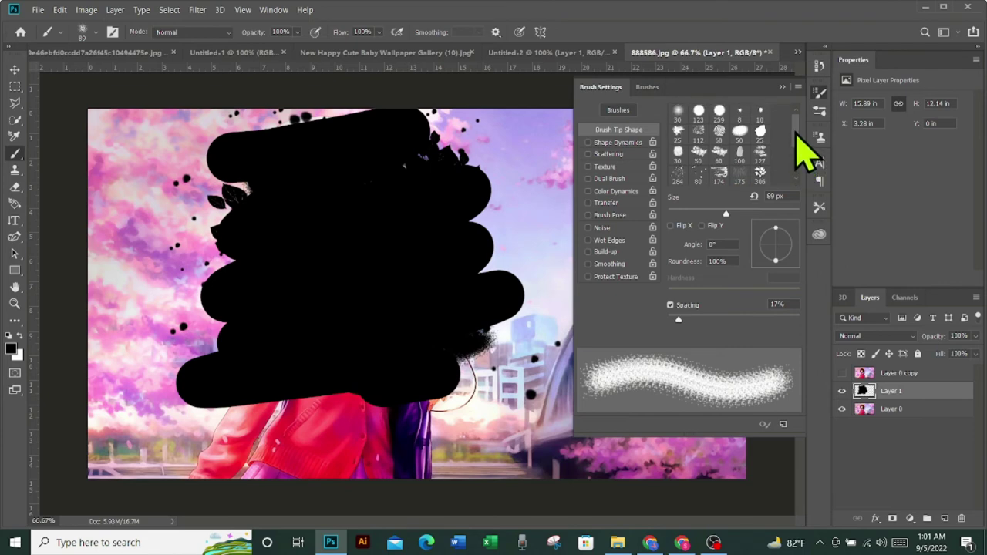
pyautogui.click(676, 133)
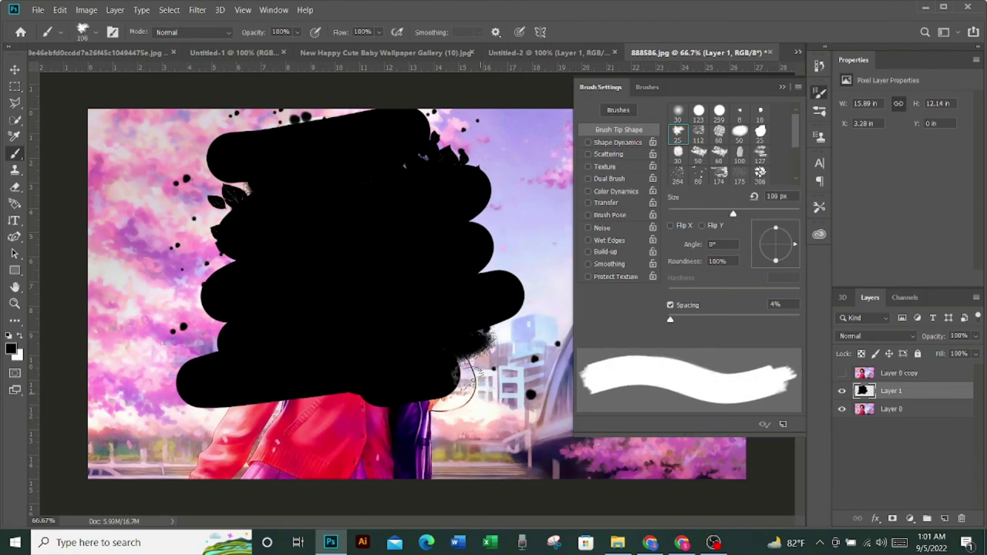
pyautogui.moveTo(463, 370); pyautogui.dragTo(424, 382)
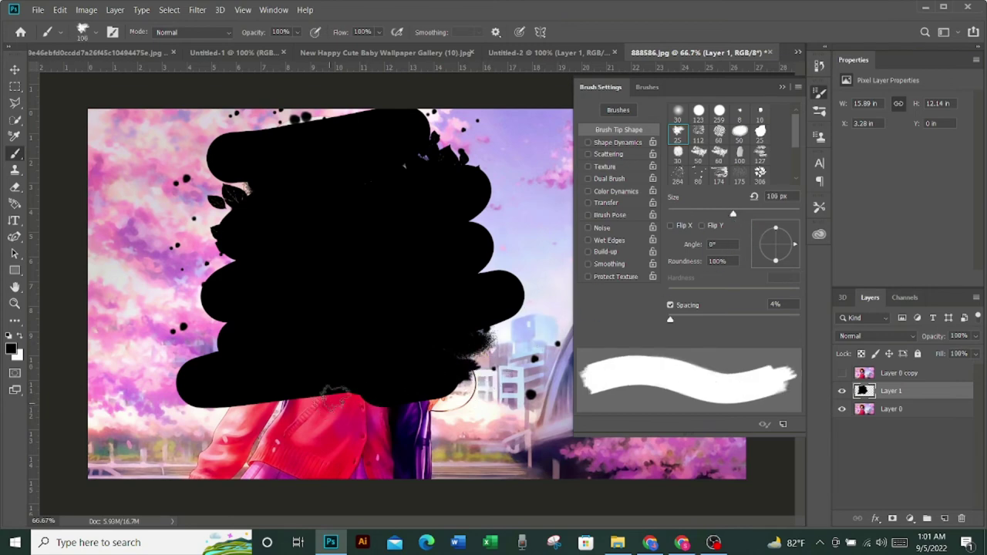
pyautogui.moveTo(333, 395); pyautogui.dragTo(431, 393)
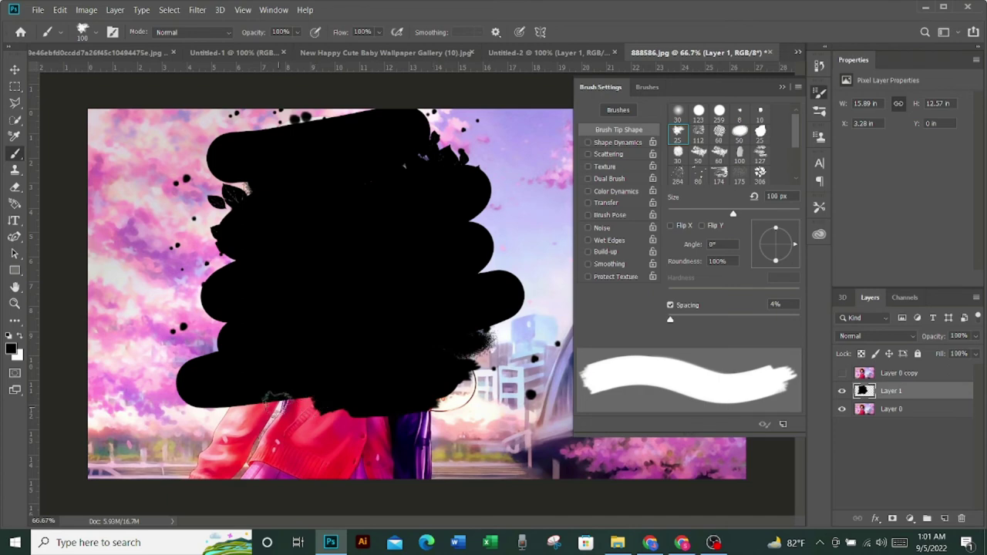
pyautogui.moveTo(278, 399); pyautogui.dragTo(384, 378)
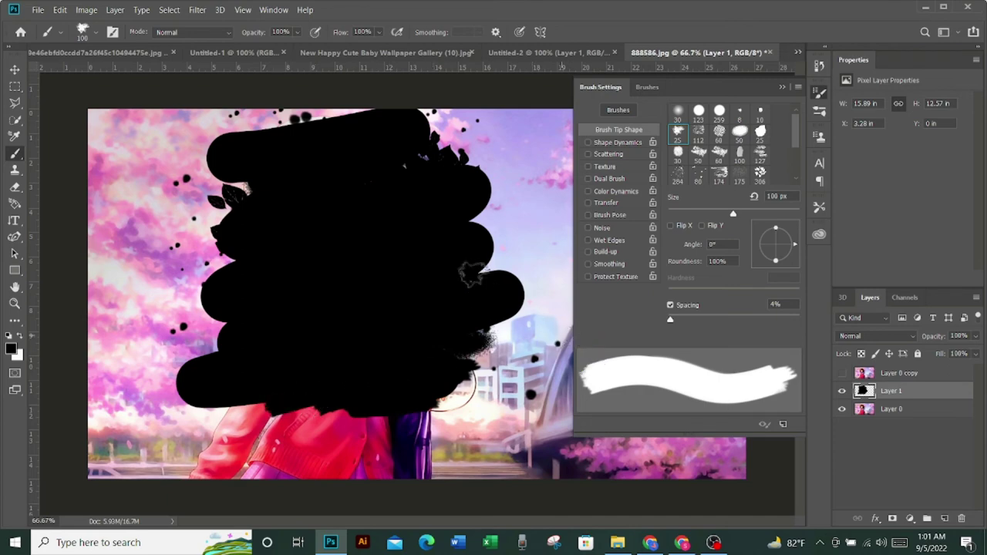
pyautogui.click(513, 289)
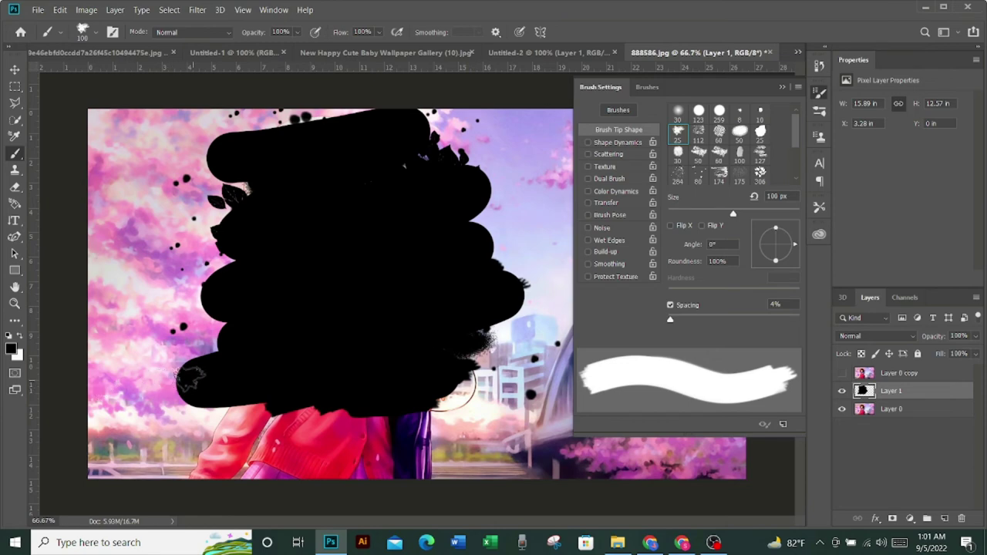
pyautogui.click(191, 381)
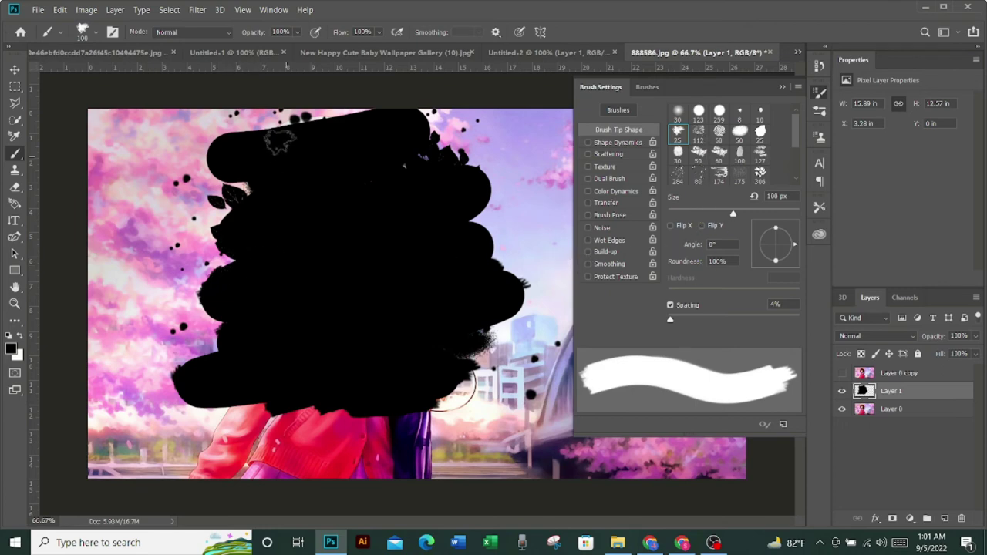
pyautogui.moveTo(320, 128); pyautogui.dragTo(347, 124)
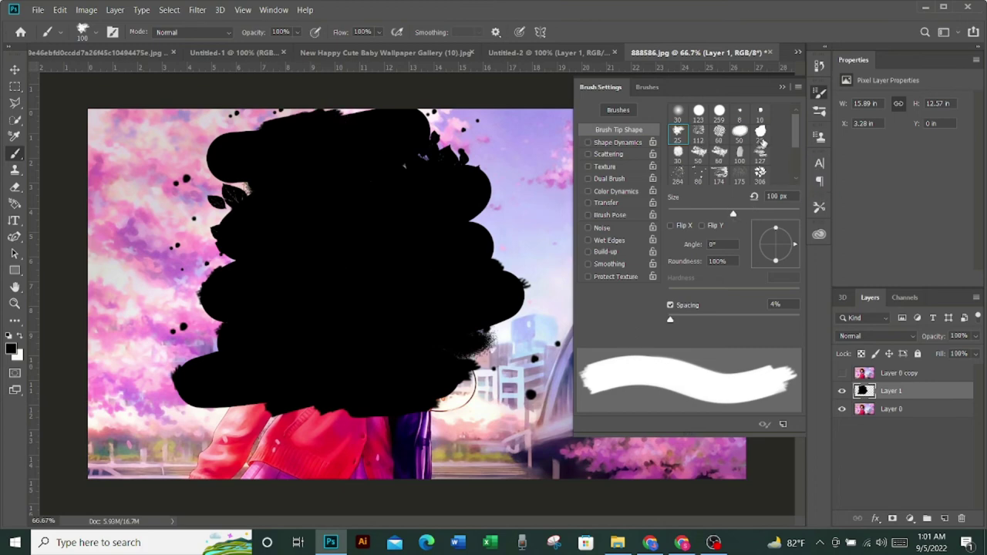
# - Stamp black leaf marks along the right, bottom and left edges with the 306 px leaf brush
pyautogui.click(761, 137)
pyautogui.click(760, 112)
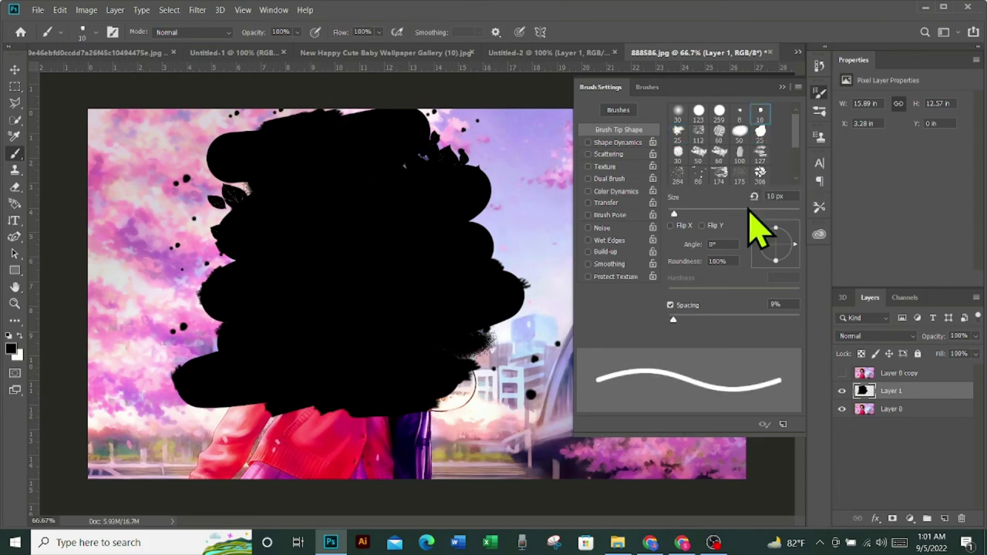
pyautogui.click(747, 213)
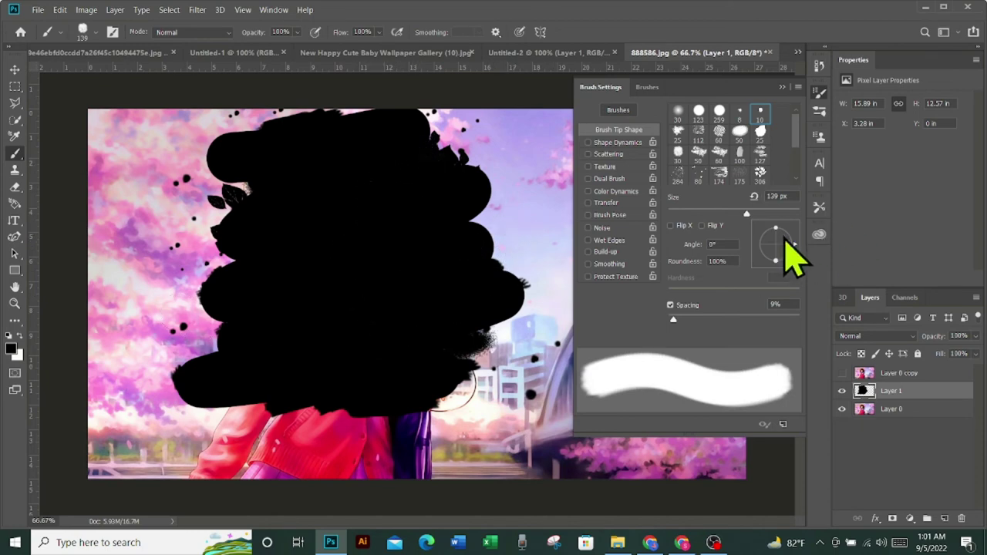
pyautogui.click(761, 182)
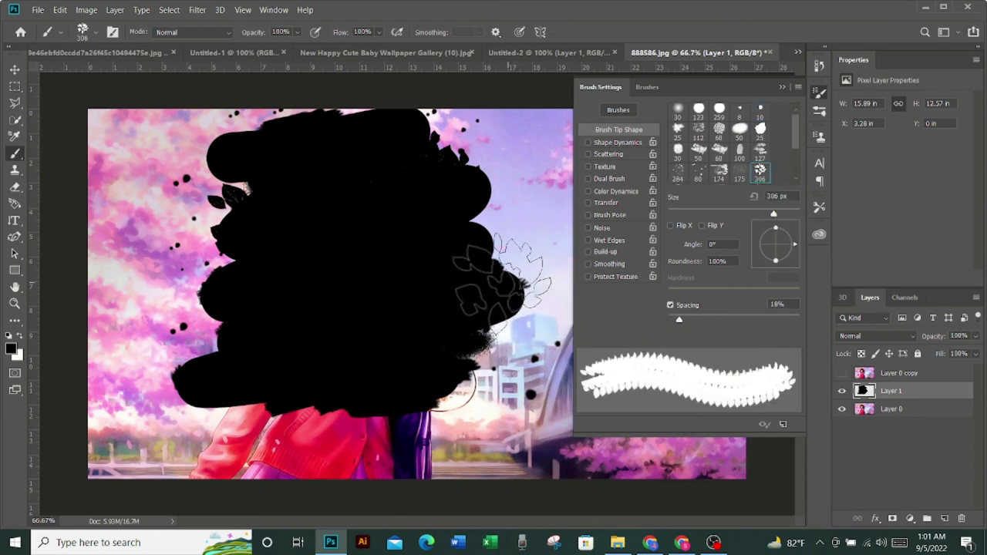
pyautogui.moveTo(484, 317); pyautogui.dragTo(478, 351)
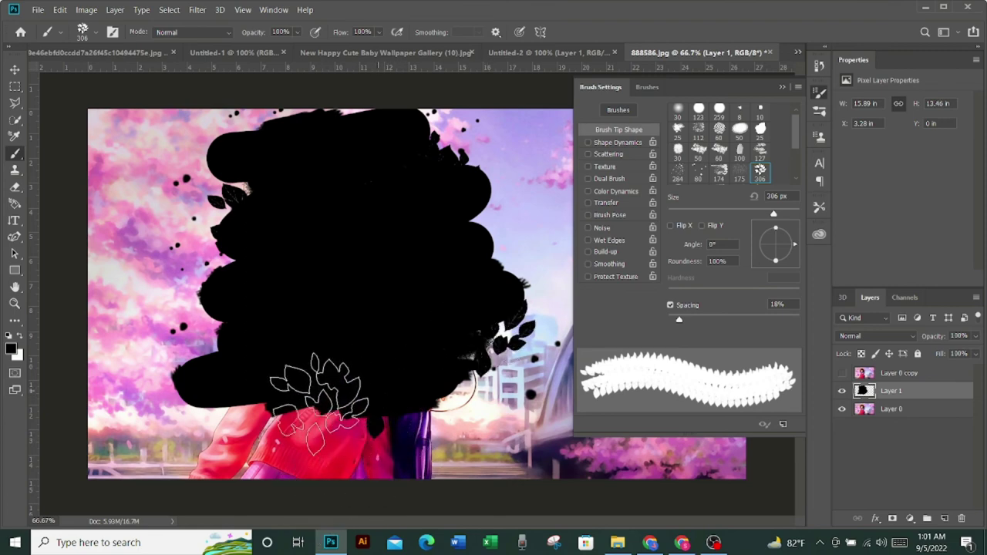
pyautogui.moveTo(379, 382); pyautogui.dragTo(286, 375)
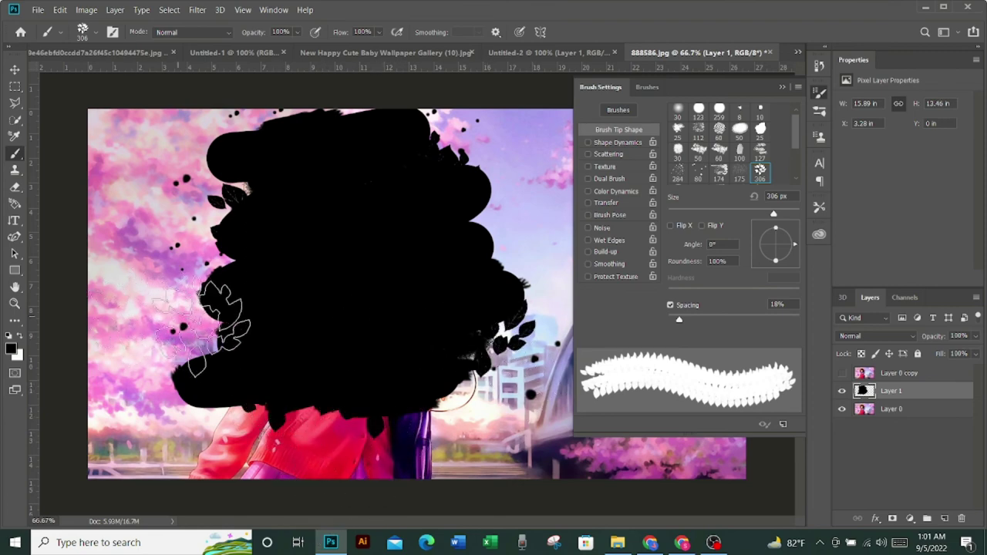
pyautogui.moveTo(231, 328); pyautogui.dragTo(262, 328)
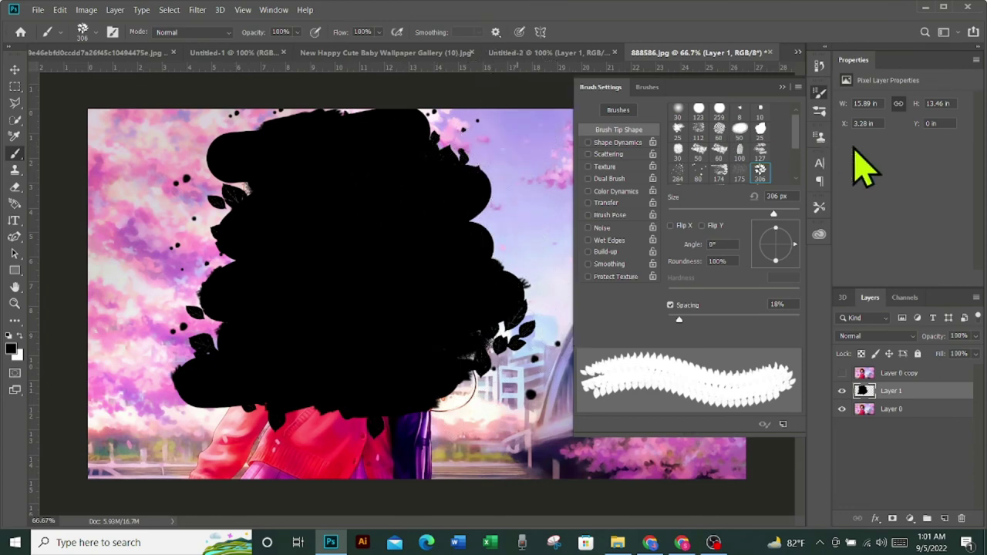
pyautogui.click(783, 88)
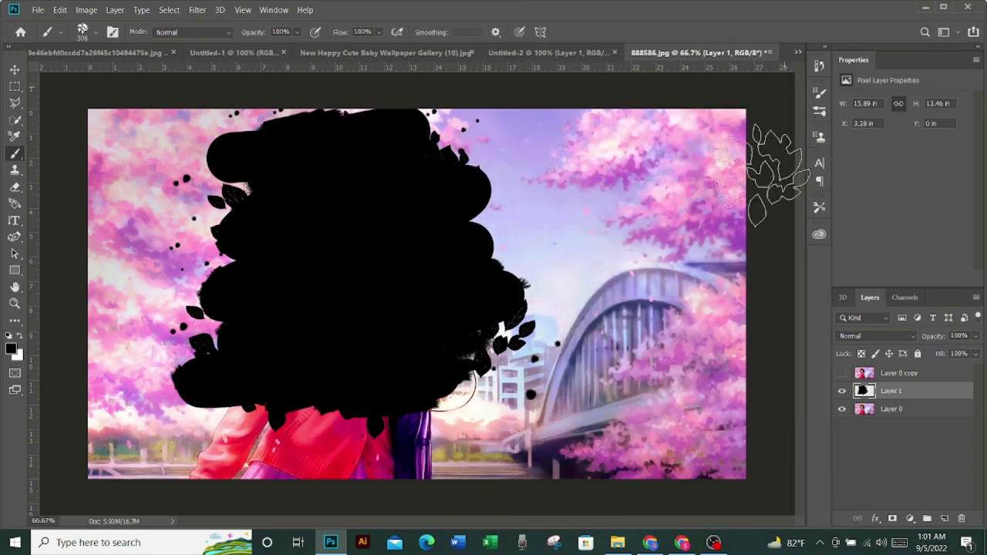
# - Add an empty Layer 2 above Layer 0, then hide Layer 0, Layer 0 copy and Layer 1
pyautogui.click(15, 69)
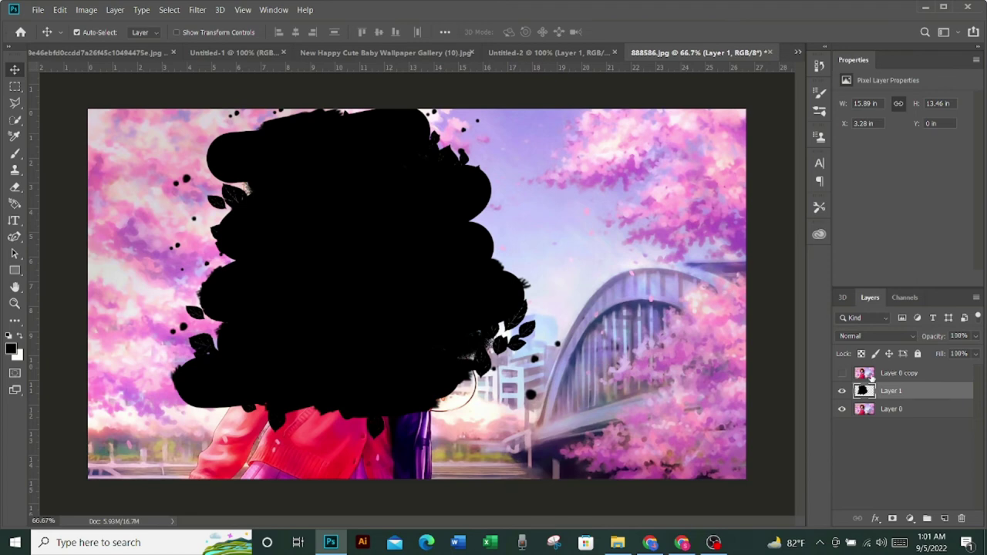
pyautogui.click(843, 373)
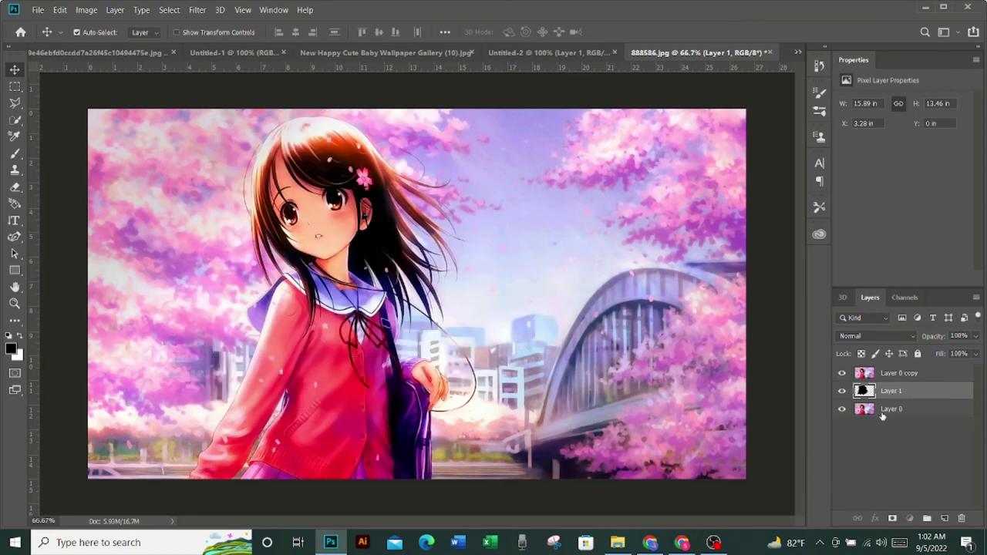
pyautogui.click(886, 410)
pyautogui.click(842, 409)
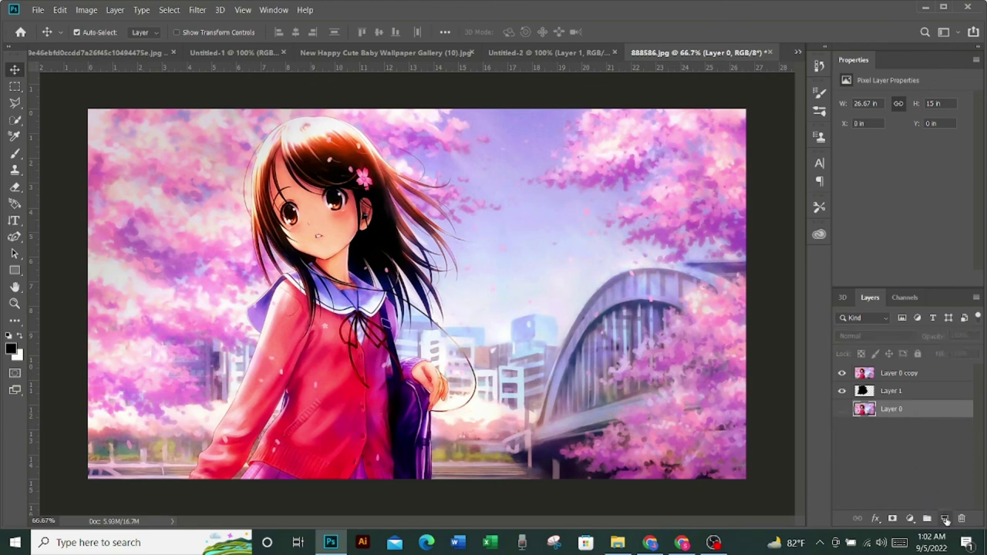
pyautogui.click(945, 519)
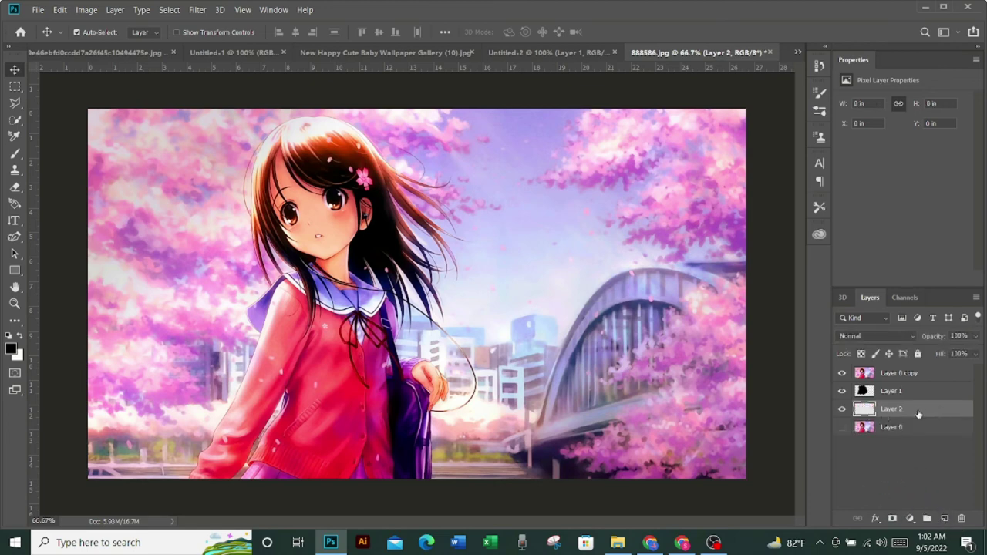
pyautogui.click(14, 271)
pyautogui.click(842, 373)
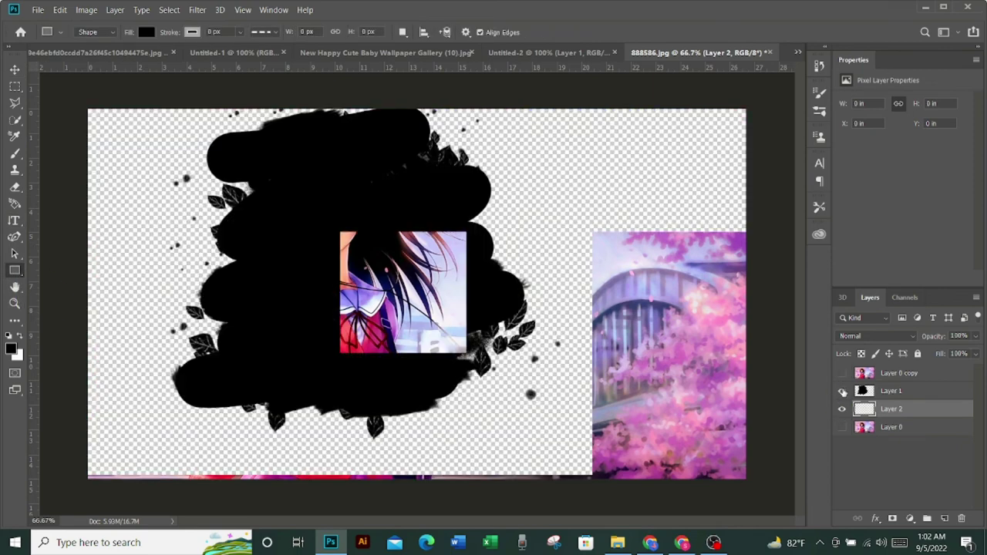
pyautogui.click(841, 391)
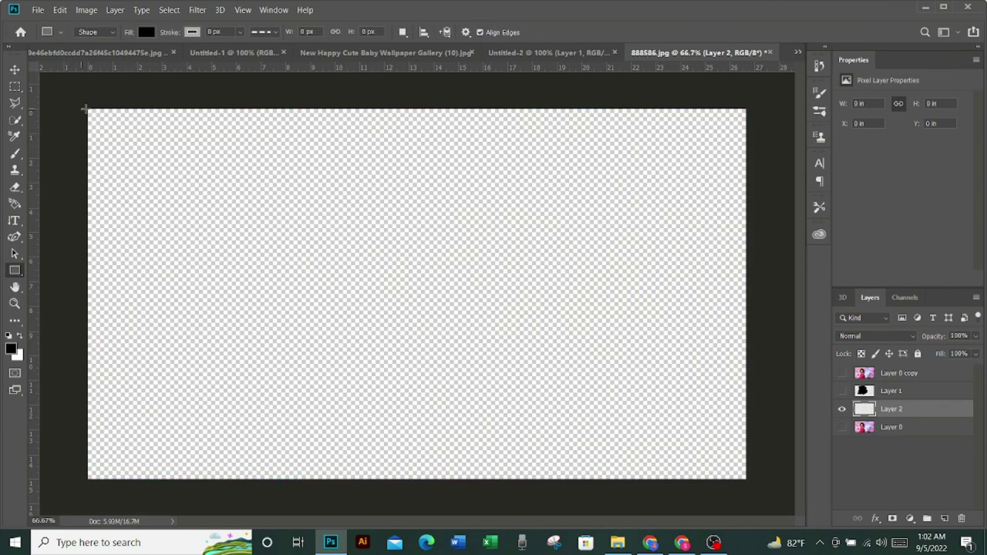
# - Draw a black 1941 × 1126 px rectangle spanning the whole canvas
pyautogui.moveTo(84, 103)
pyautogui.mouseDown()
pyautogui.moveTo(656, 357)
pyautogui.moveTo(747, 484)
pyautogui.mouseUp()
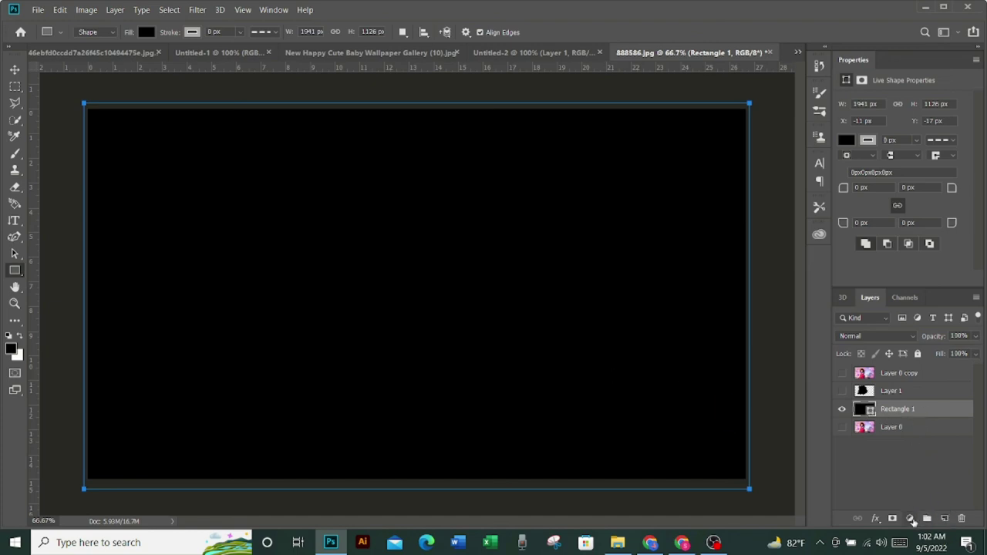
pyautogui.click(911, 522)
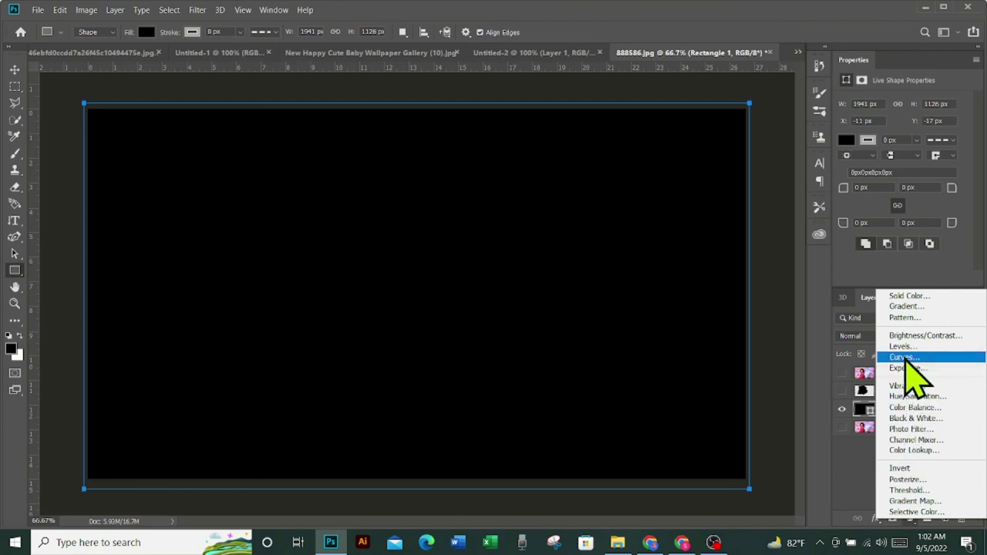
# - Add a radial gradient fill with the Orange, Yellow, Orange preset, then reopen its settings
pyautogui.click(902, 306)
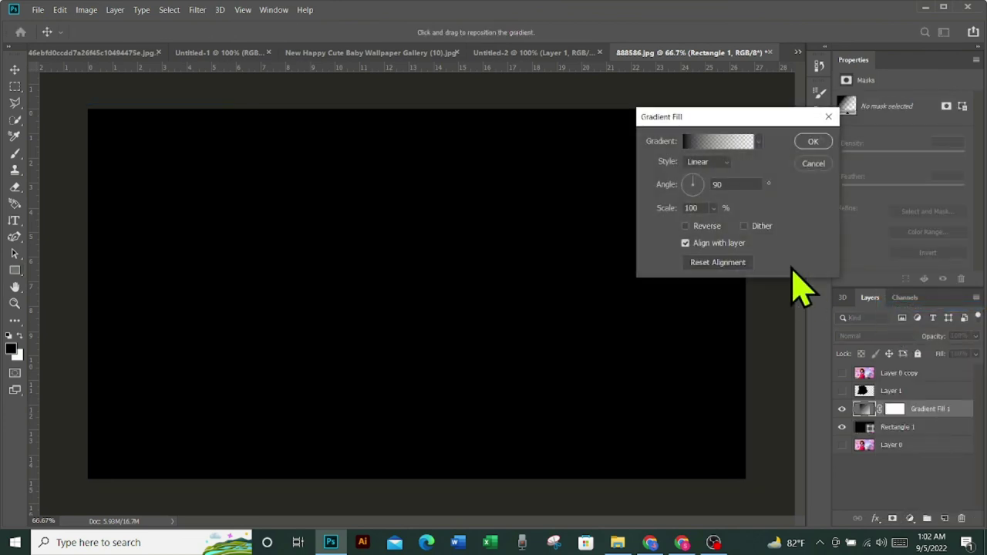
pyautogui.click(758, 143)
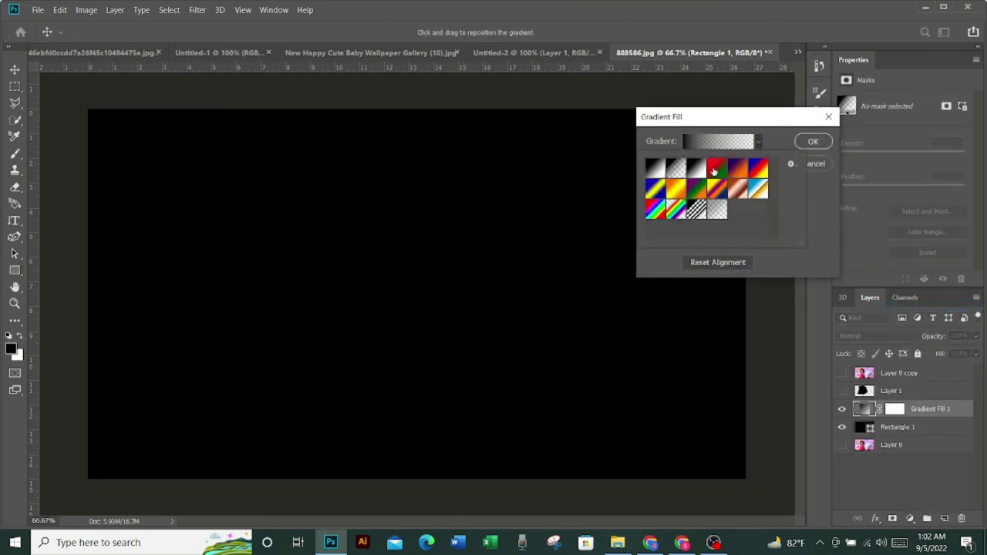
pyautogui.click(668, 198)
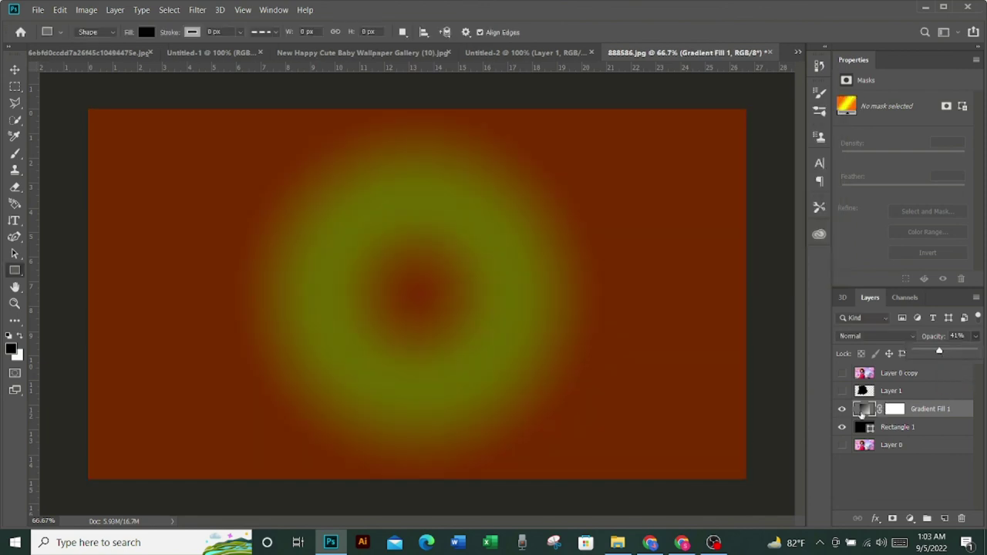
pyautogui.doubleClick(863, 410)
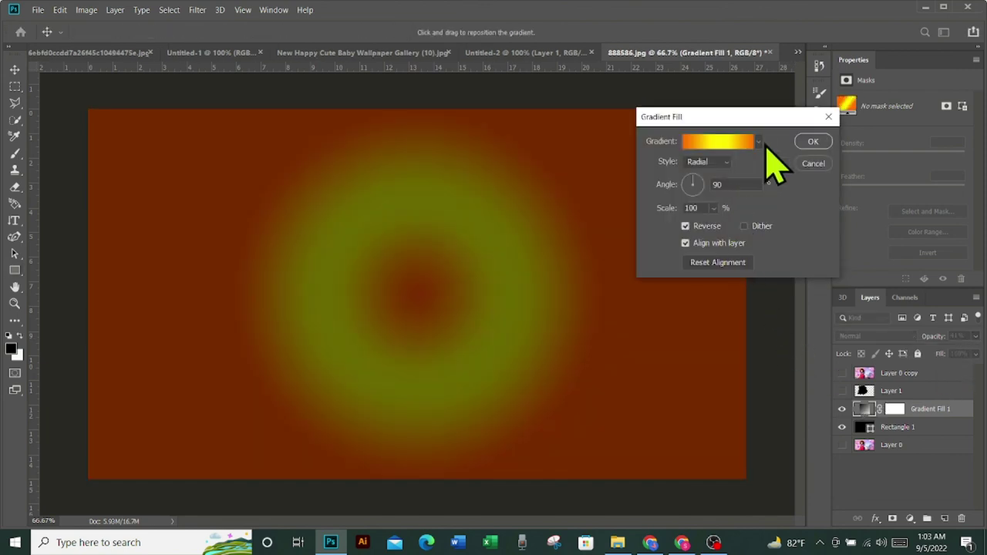
pyautogui.click(758, 141)
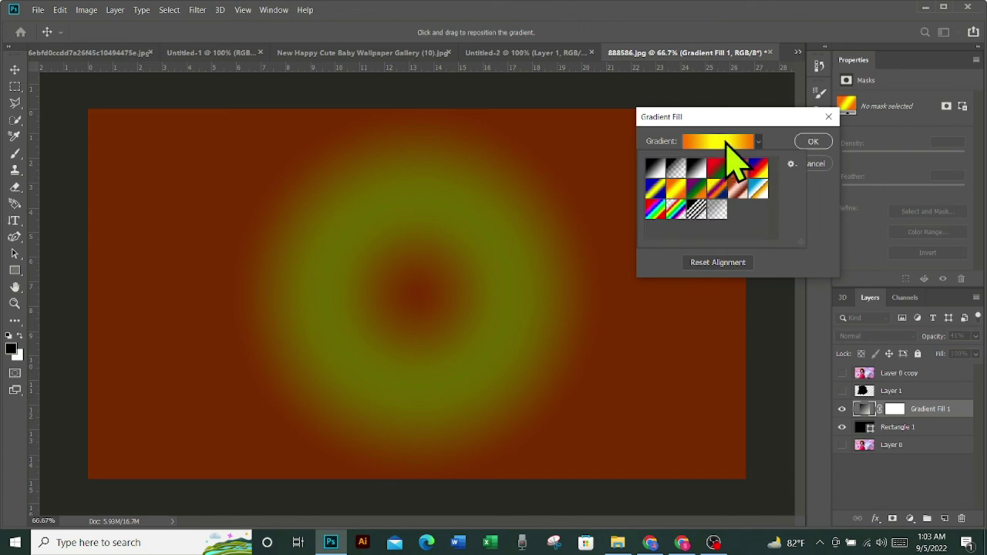
pyautogui.click(755, 142)
# - In the Gradient Editor, recolour the left gradient stop to magenta
pyautogui.click(753, 142)
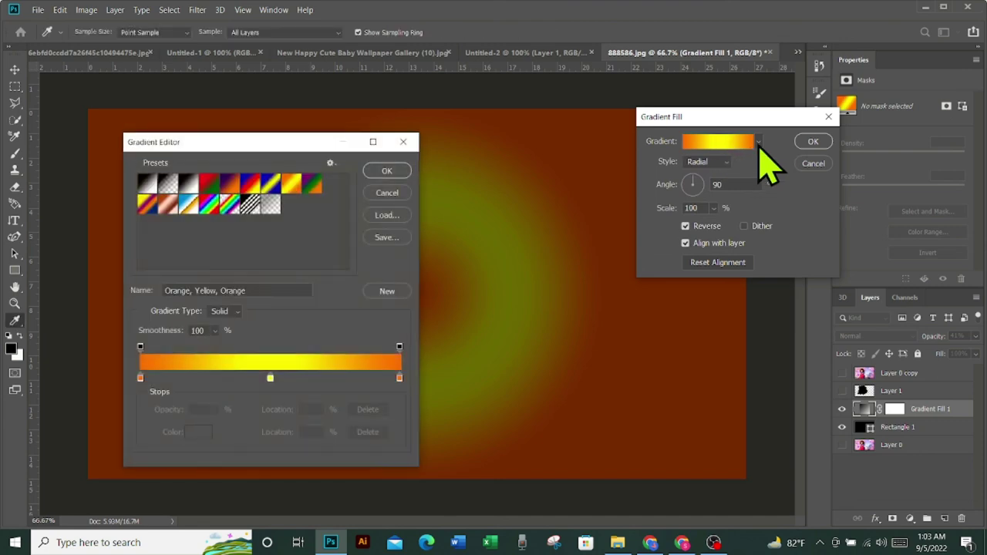
pyautogui.doubleClick(140, 379)
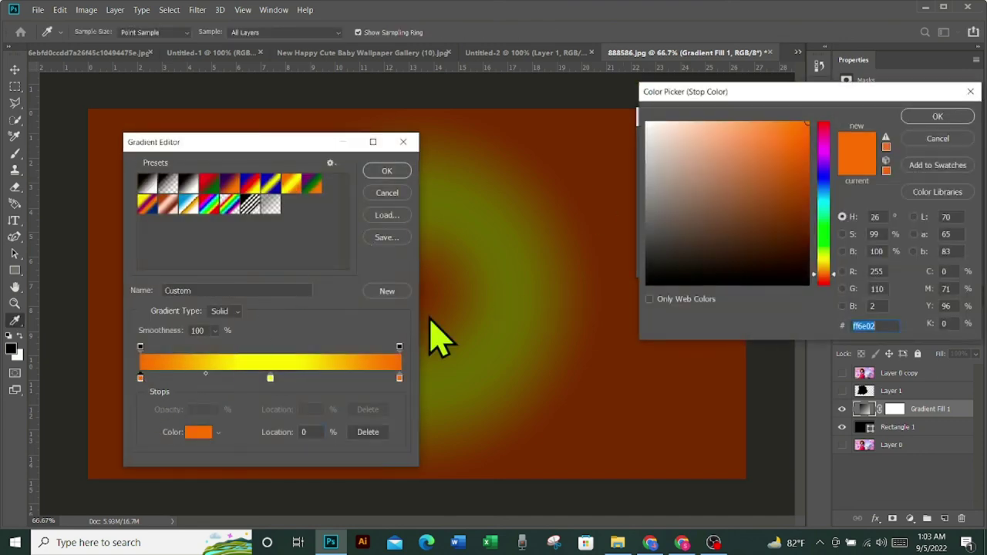
pyautogui.click(826, 172)
pyautogui.moveTo(828, 171); pyautogui.dragTo(827, 147)
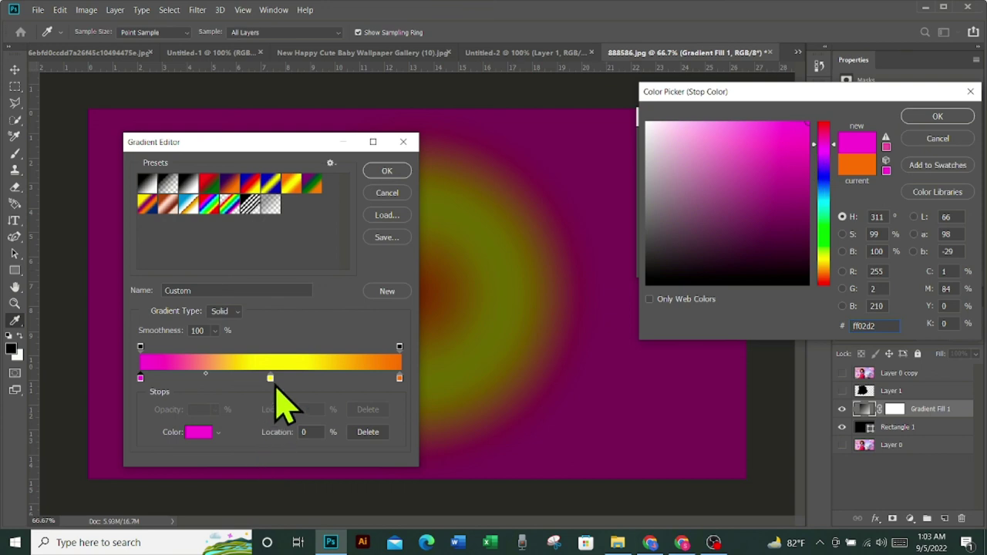
pyautogui.click(925, 117)
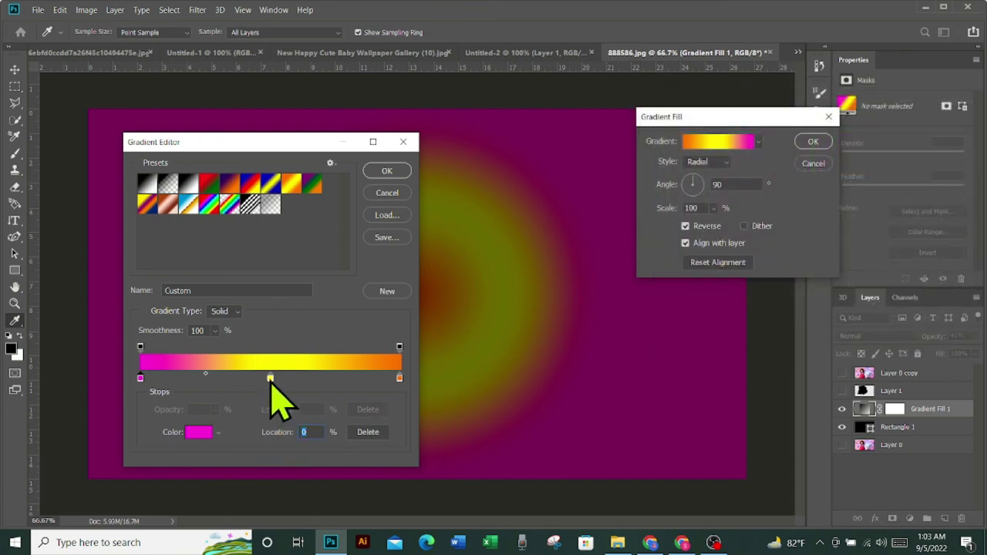
# - Recolour the middle gradient stop to pale pink
pyautogui.doubleClick(270, 378)
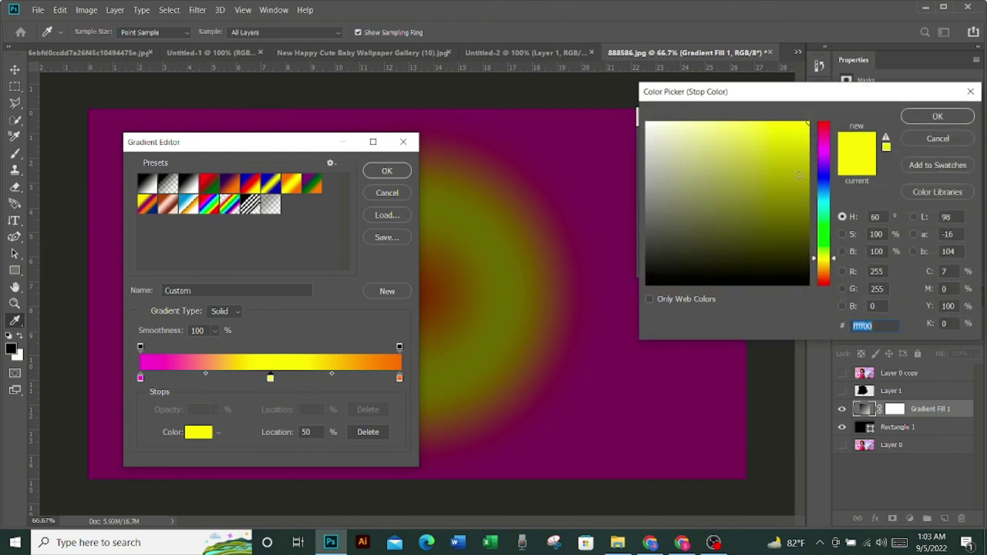
pyautogui.moveTo(822, 174); pyautogui.dragTo(823, 144)
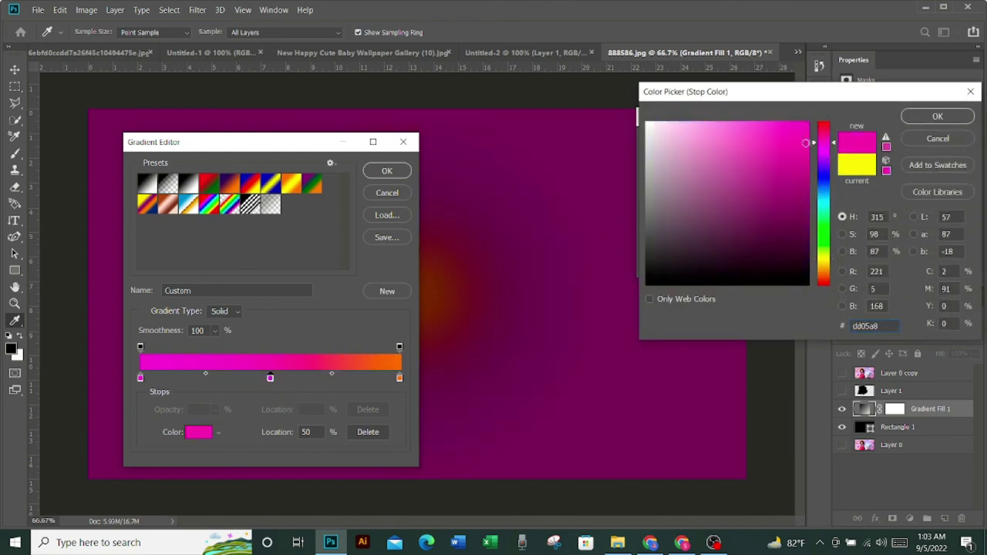
pyautogui.click(691, 127)
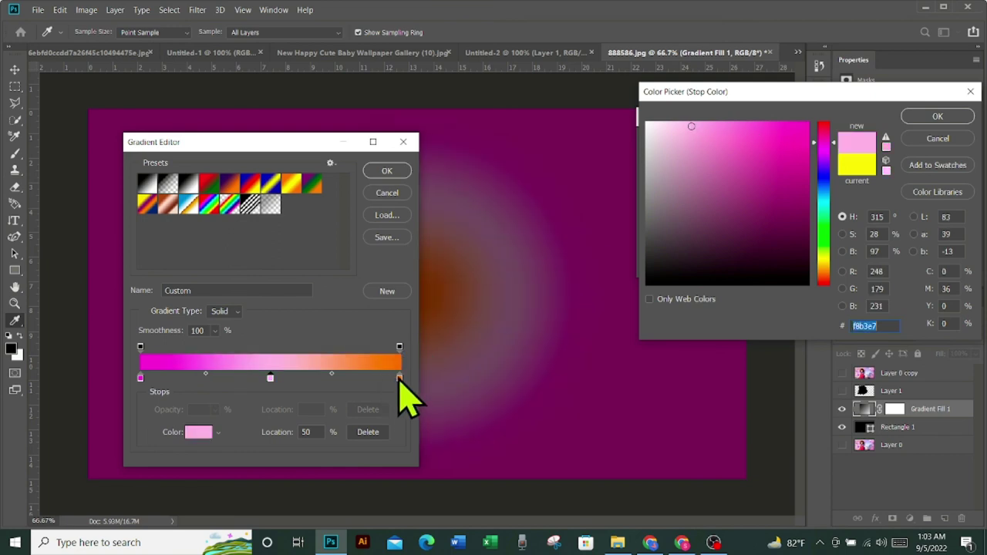
pyautogui.click(909, 120)
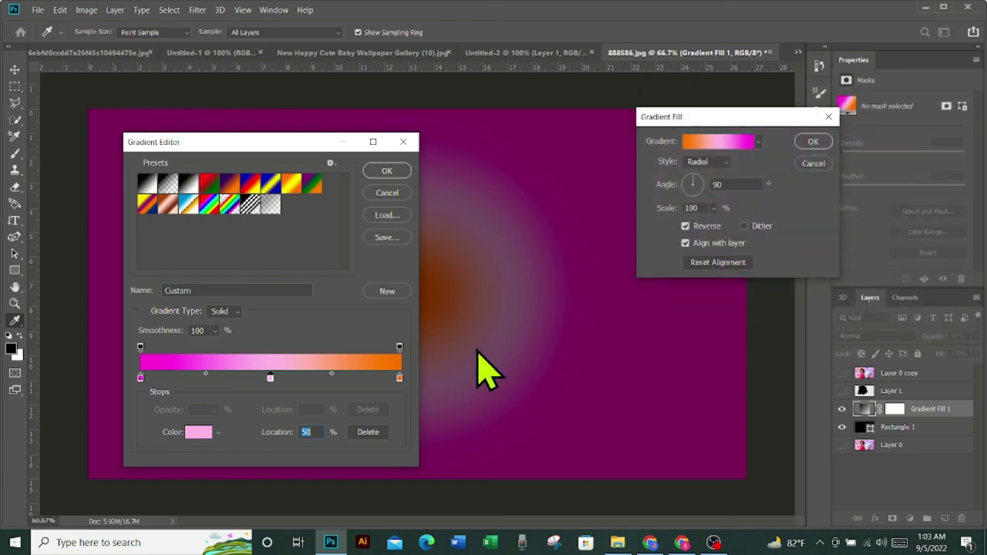
# - Recolour the right gradient stop to a muted pink
pyautogui.click(400, 378)
pyautogui.doubleClick(399, 380)
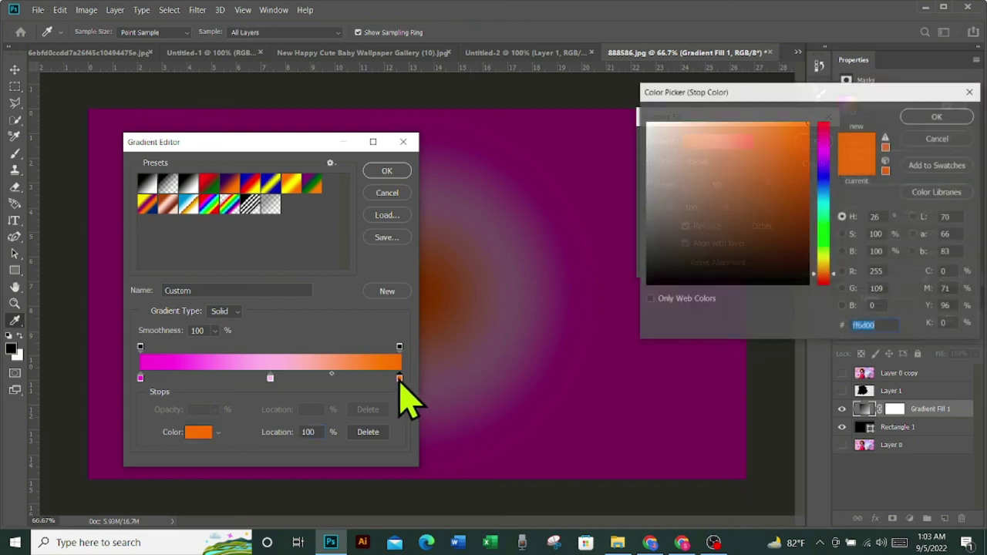
pyautogui.click(823, 141)
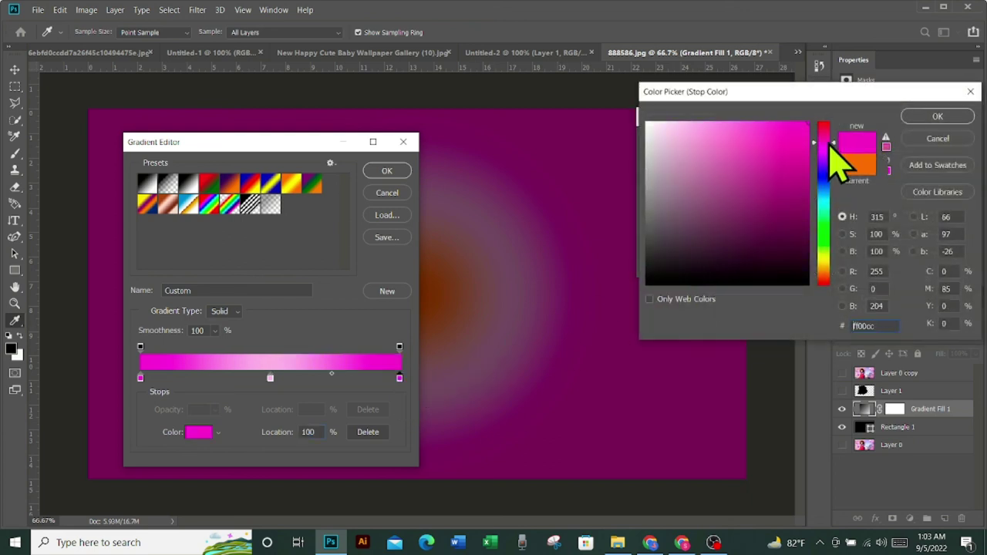
pyautogui.click(691, 170)
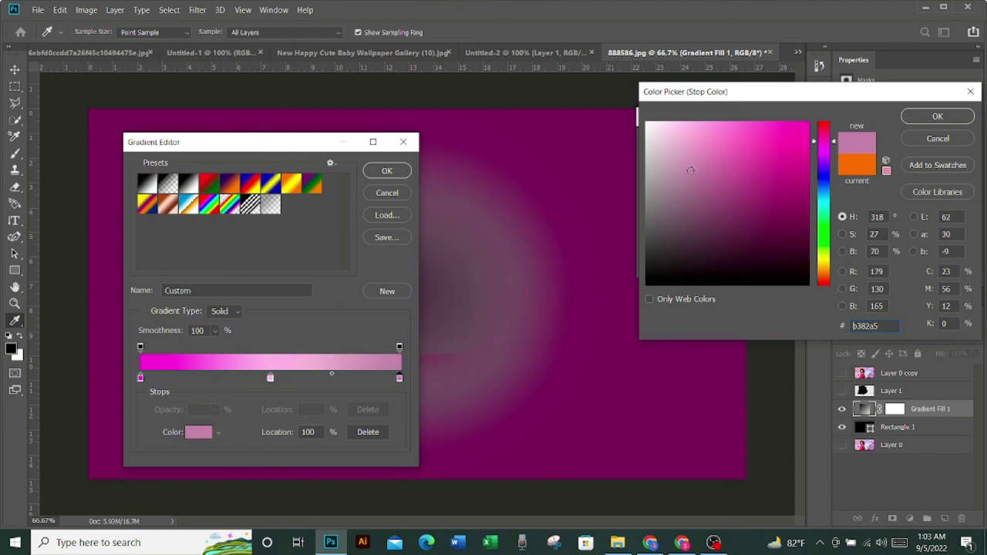
pyautogui.click(702, 158)
pyautogui.click(934, 117)
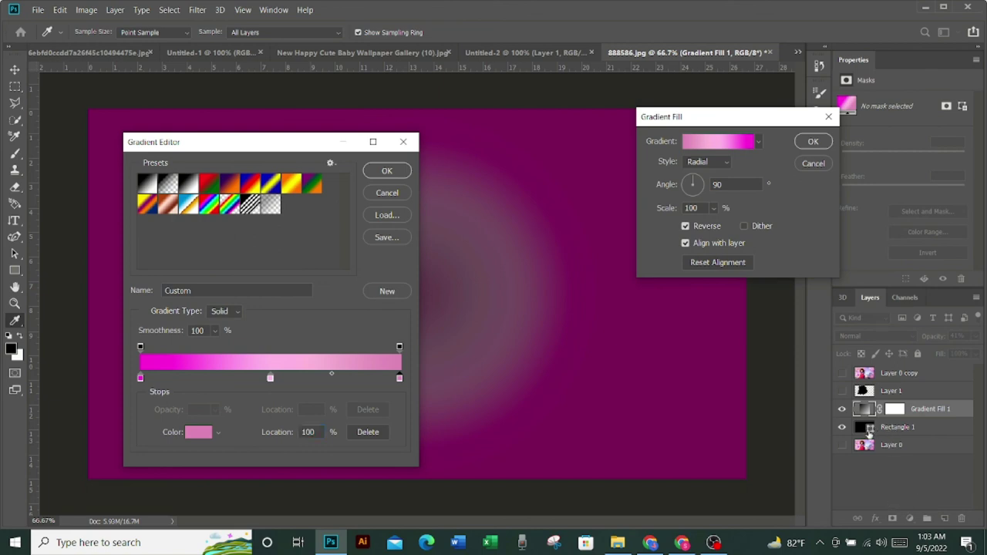
pyautogui.click(810, 142)
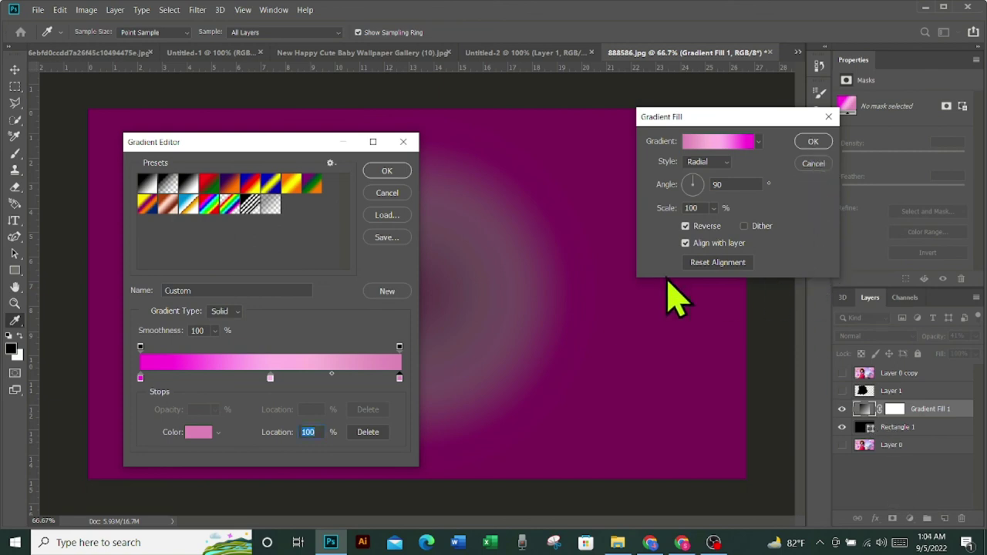
# - Apply the pink gradient fill and set Rectangle 1's fill to near-white
pyautogui.click(383, 173)
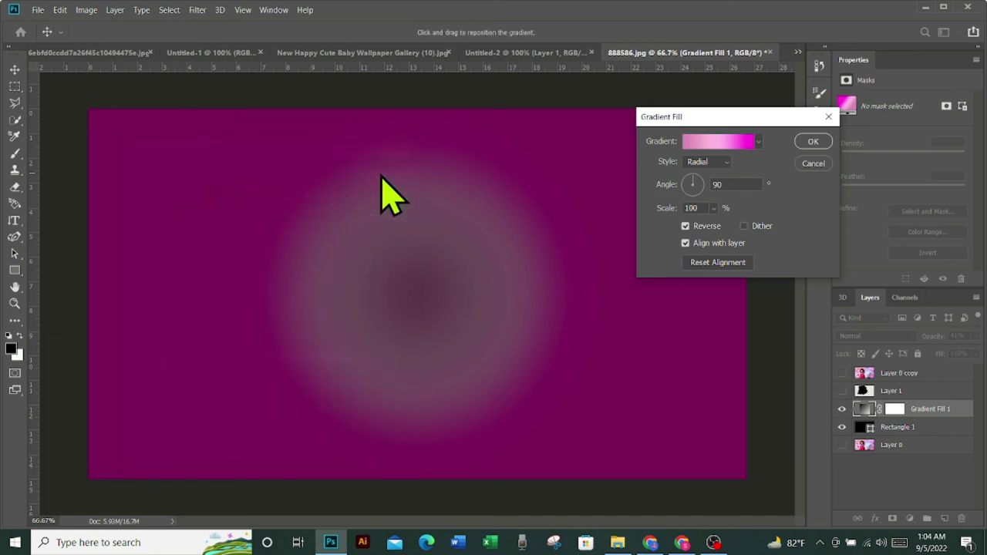
pyautogui.click(816, 144)
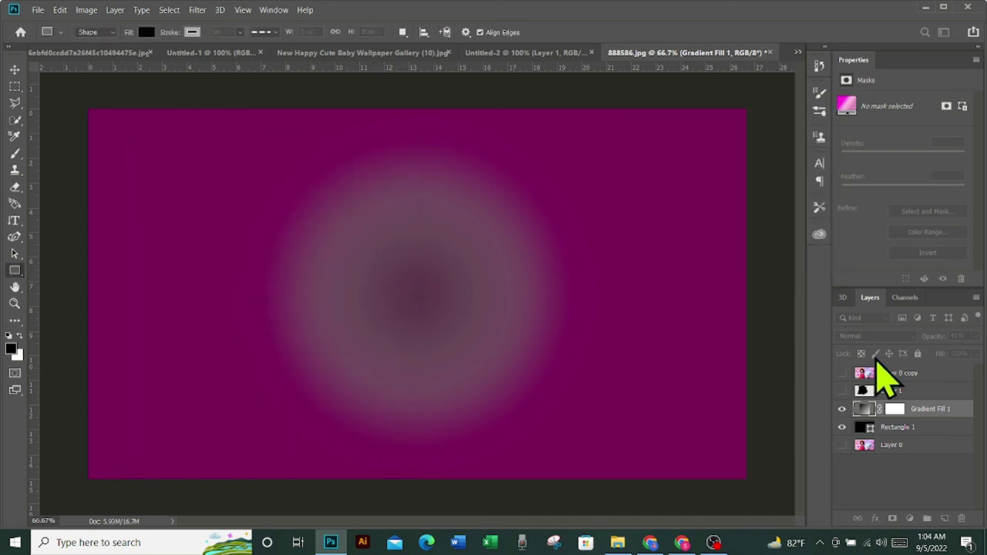
pyautogui.doubleClick(870, 428)
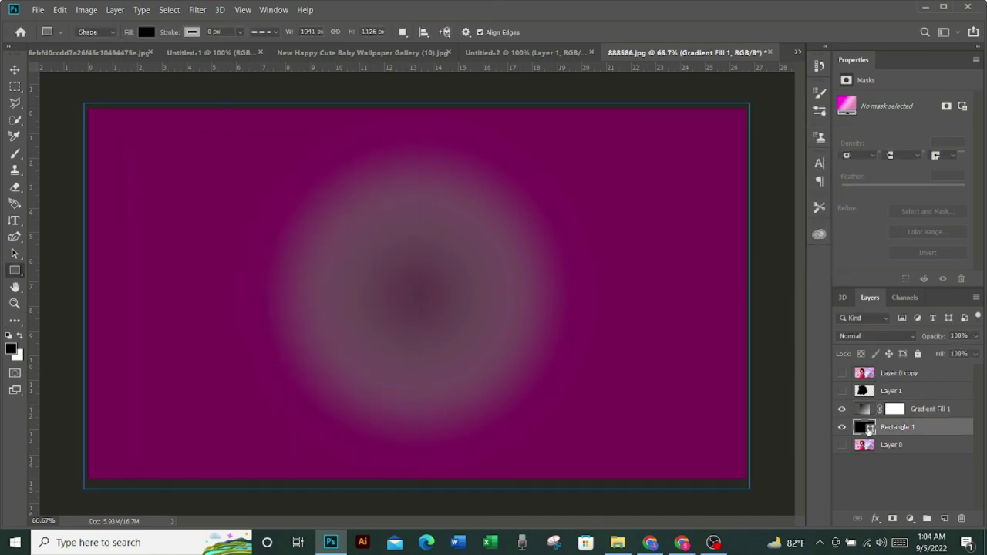
pyautogui.click(648, 124)
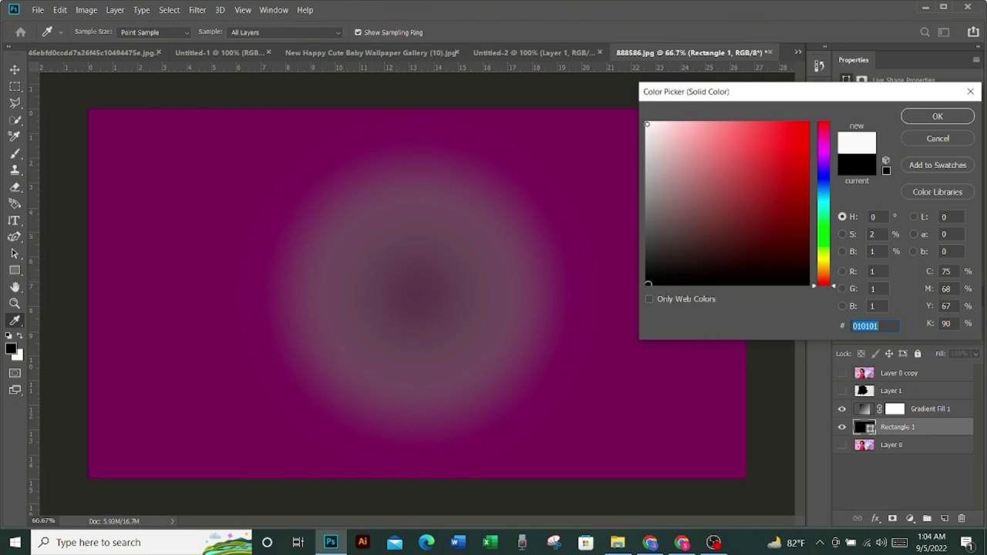
pyautogui.click(924, 118)
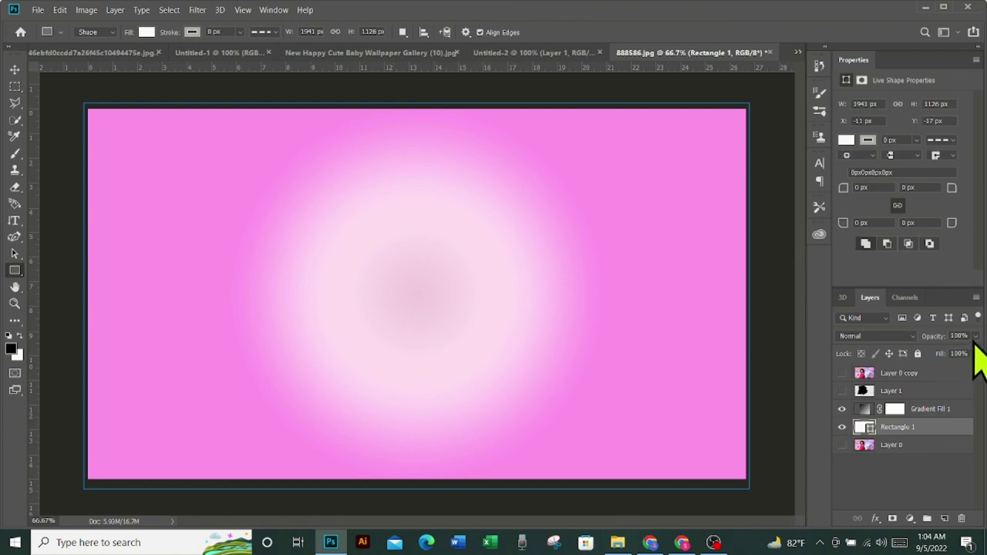
# - Lower Gradient Fill 1 opacity to 20% and make Layer 0 copy and Layer 1 visible
pyautogui.click(929, 411)
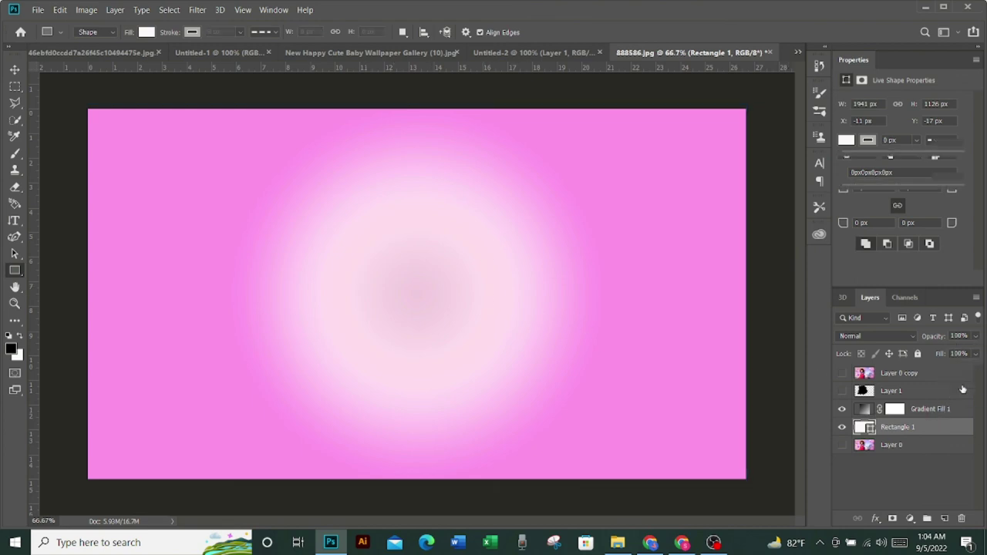
pyautogui.click(974, 336)
pyautogui.moveTo(970, 349); pyautogui.dragTo(926, 352)
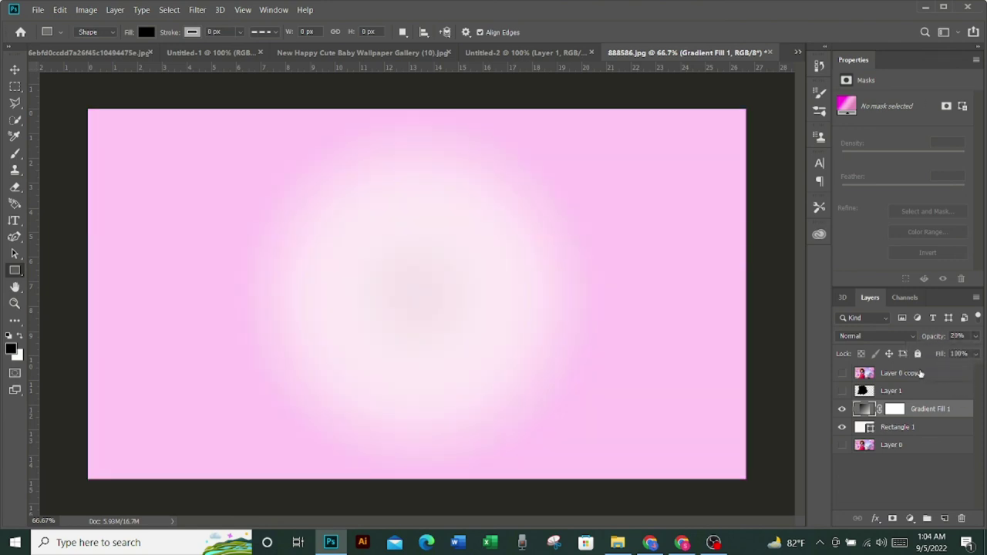
pyautogui.click(917, 373)
pyautogui.moveTo(842, 373); pyautogui.dragTo(842, 390)
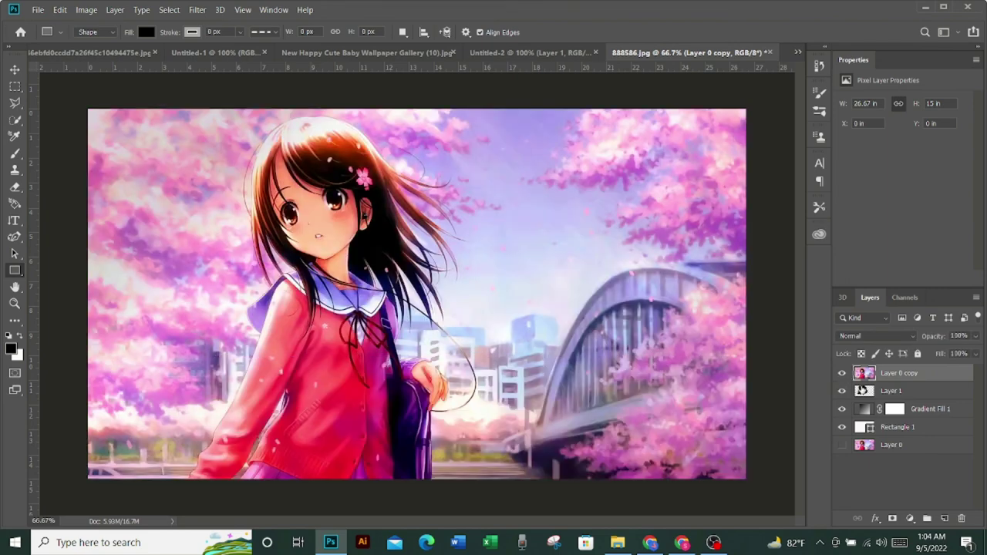
# - Clip Layer 0 copy into Layer 1's splatter shape with Create Clipping Mask, then select Layer 1
pyautogui.rightClick(889, 376)
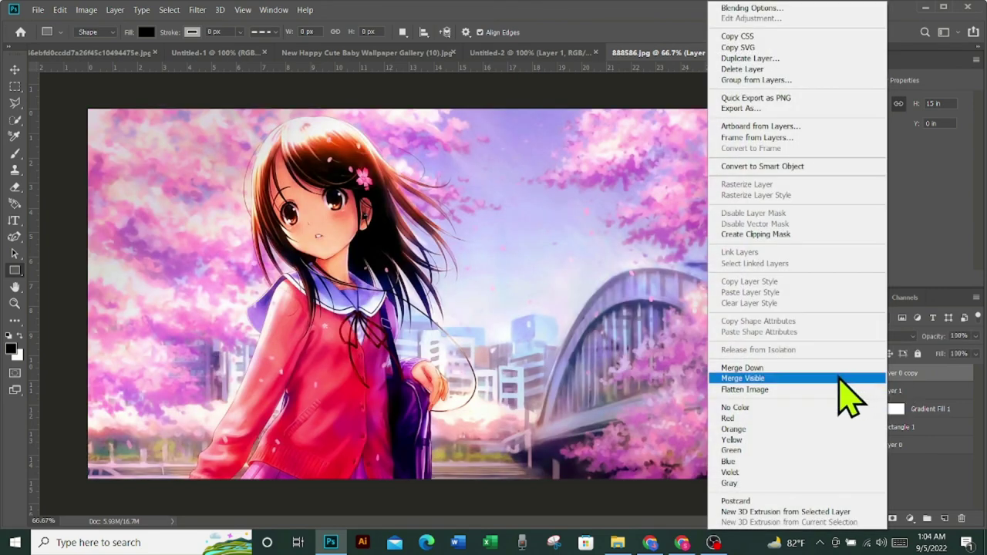
pyautogui.click(758, 234)
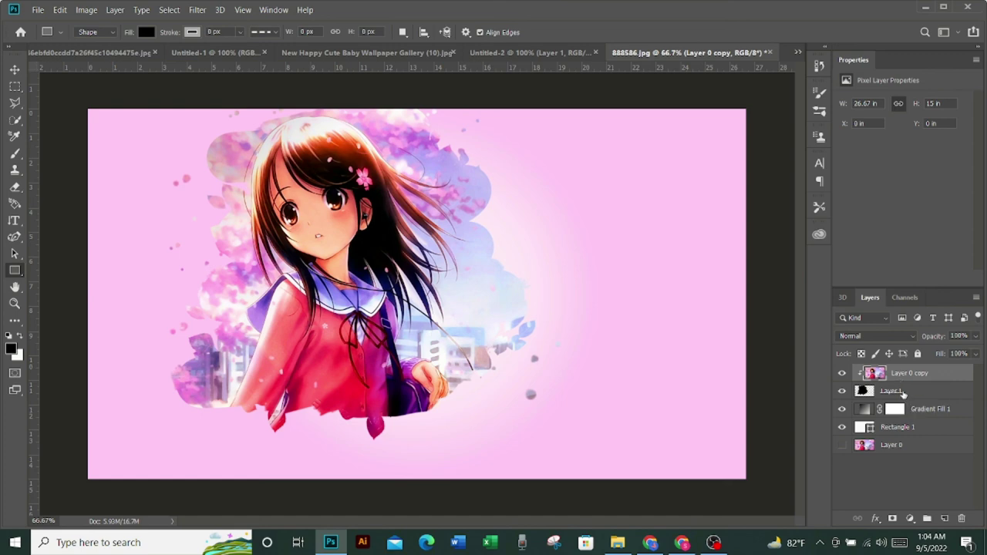
pyautogui.click(895, 391)
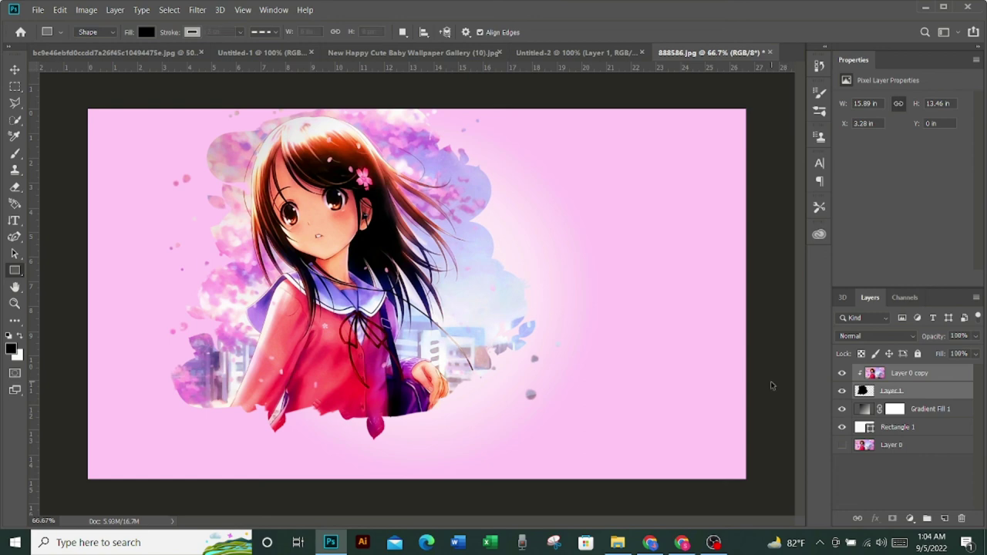
# - Move the splatter and clipped photo right and down to X 6.35 in, Y 0.4 in
pyautogui.hotkey('ctrl', 't')
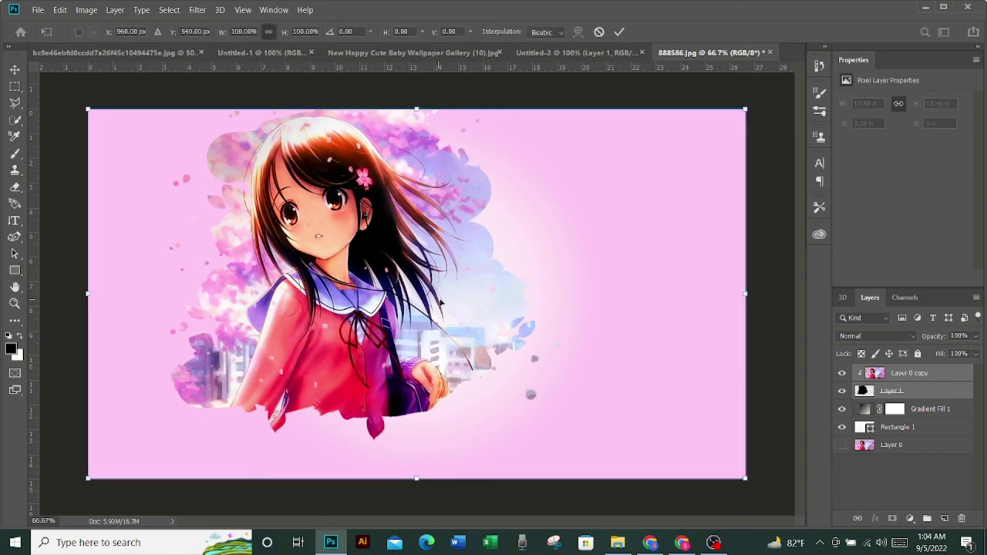
pyautogui.moveTo(441, 303)
pyautogui.mouseDown()
pyautogui.moveTo(518, 308)
pyautogui.moveTo(516, 316)
pyautogui.mouseUp()
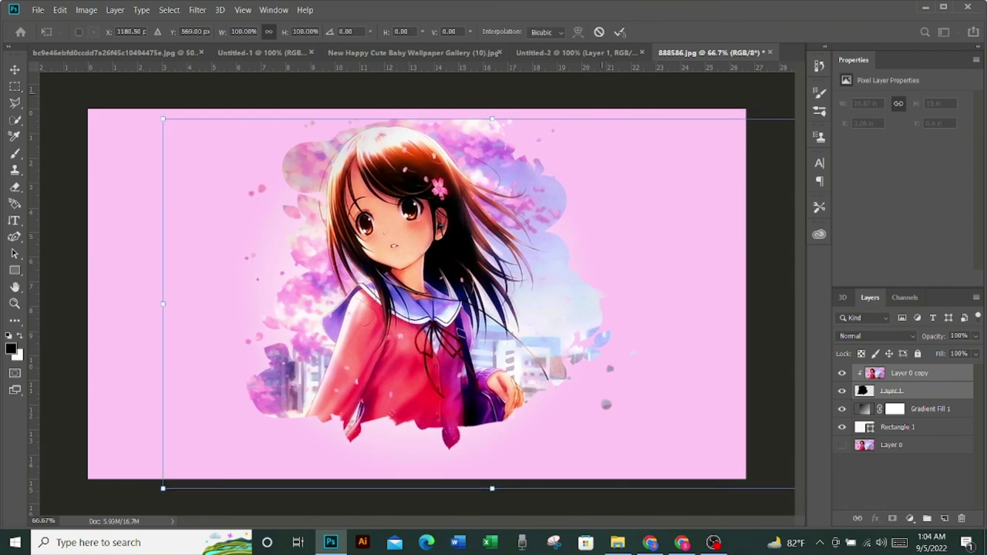
pyautogui.click(619, 31)
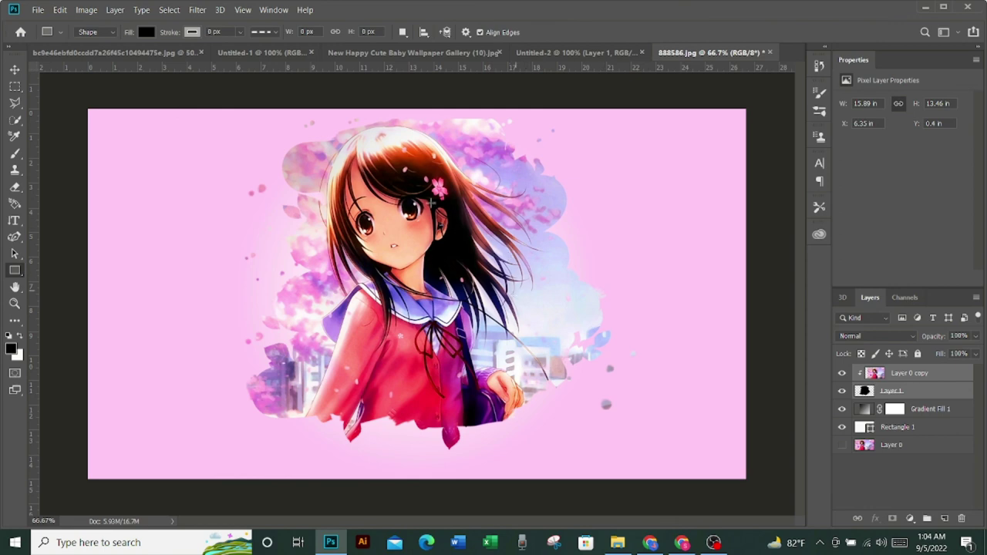
pyautogui.click(16, 70)
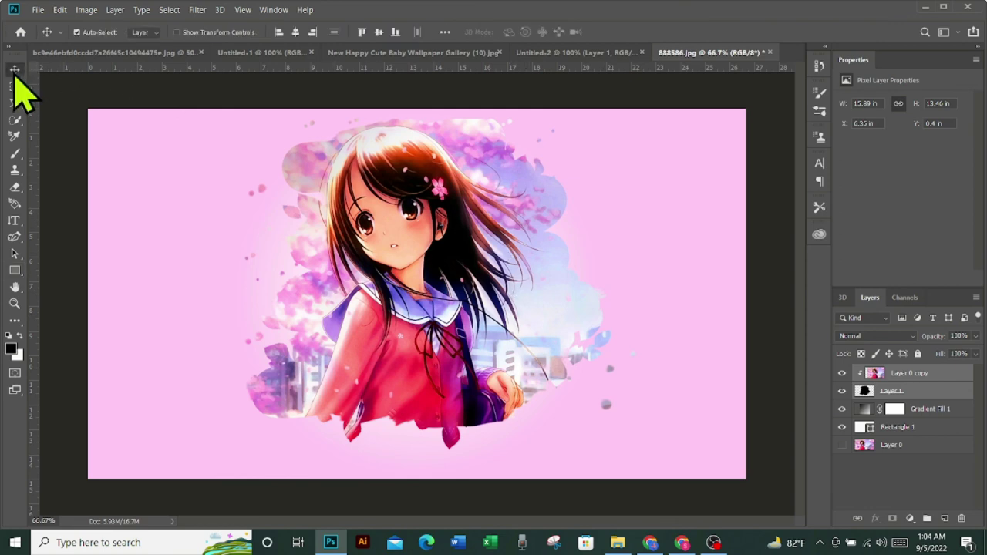